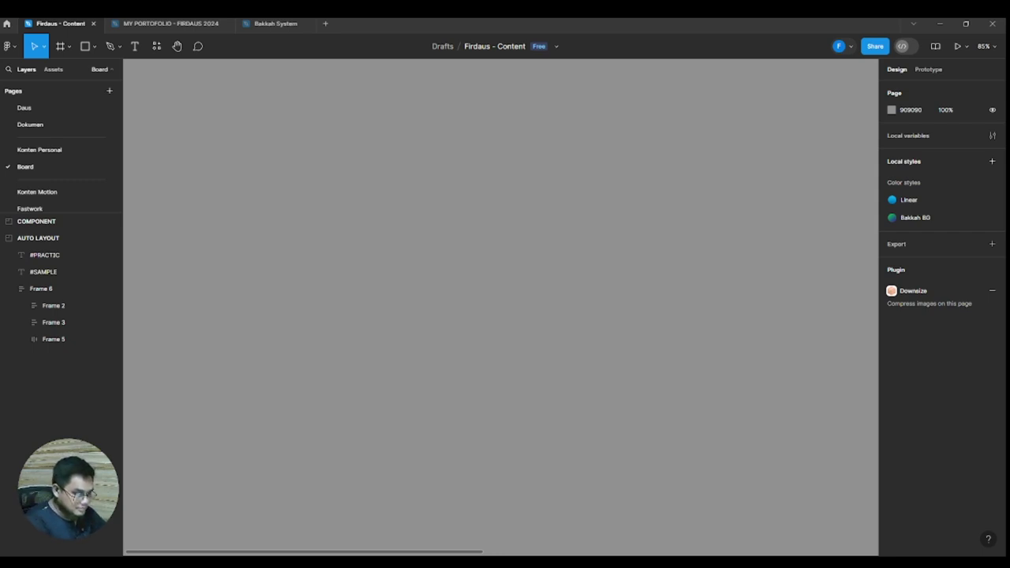
- Zoom in on the sample login form in the AUTO LAYOUT section
scroll(487, 245, "right", 10)
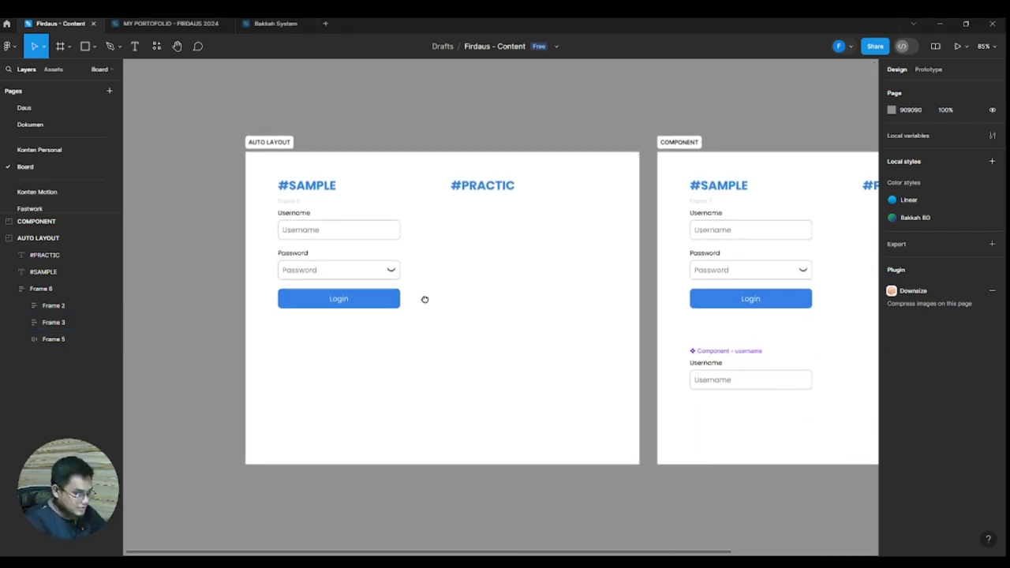
left_click_drag(424, 299, 487, 329)
scroll(484, 277, "up", 5)
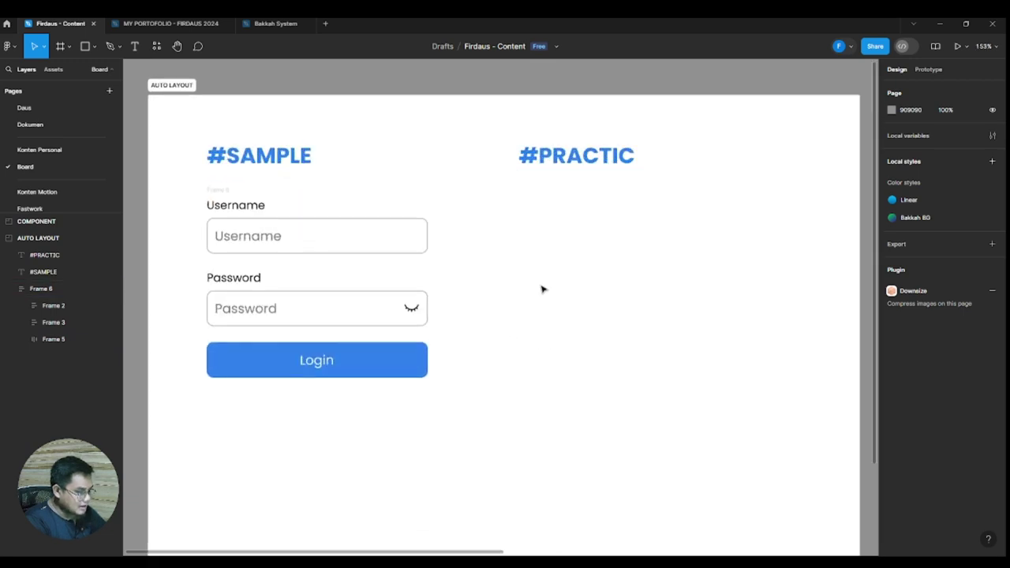
scroll(440, 313, "down", 2)
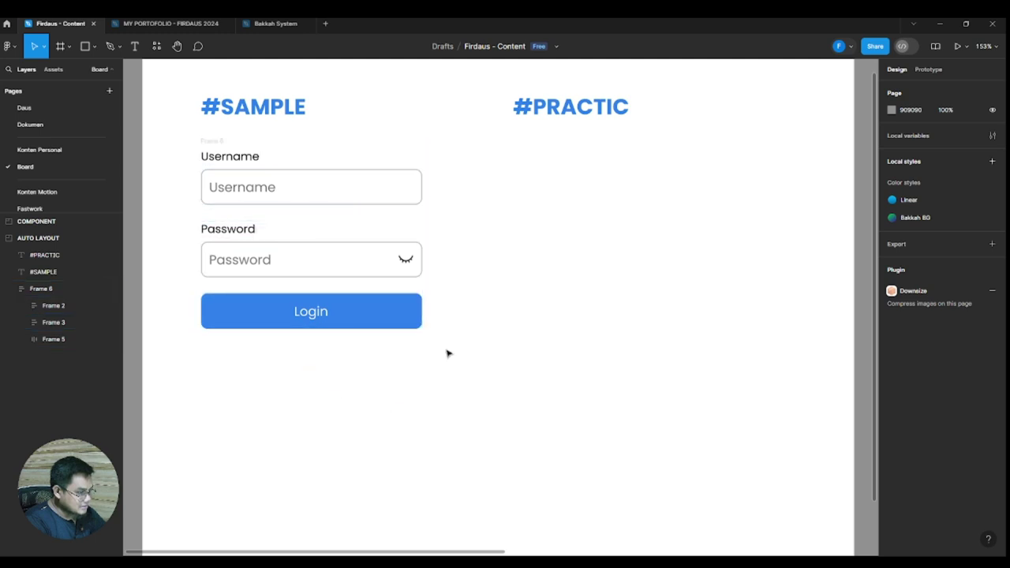
- Inspect the sample Username and Password field groups, then pick the Text tool
double_click(207, 165)
left_click(269, 268)
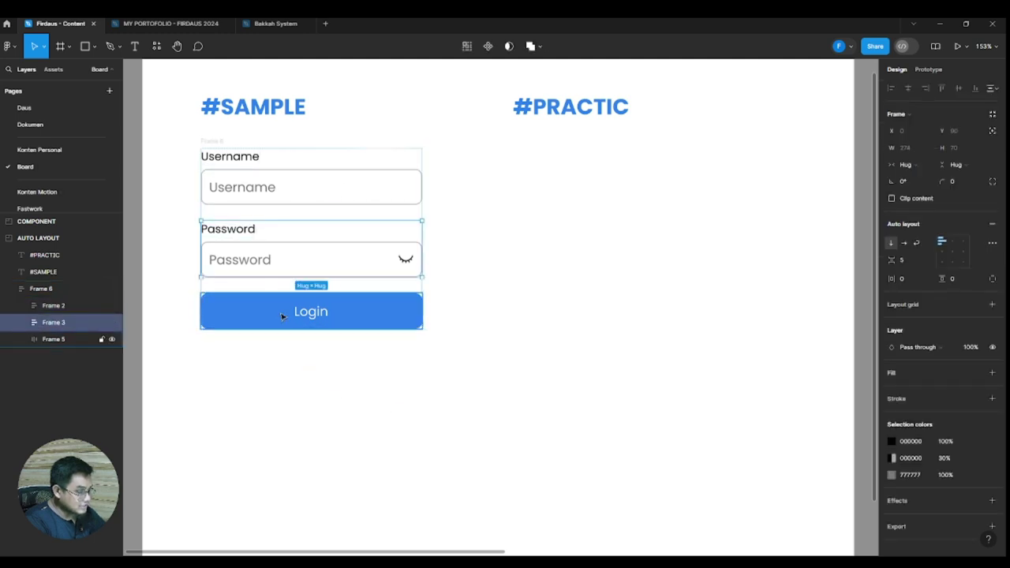
scroll(468, 326, "up", 2)
scroll(469, 327, "right", 2)
left_click(506, 287)
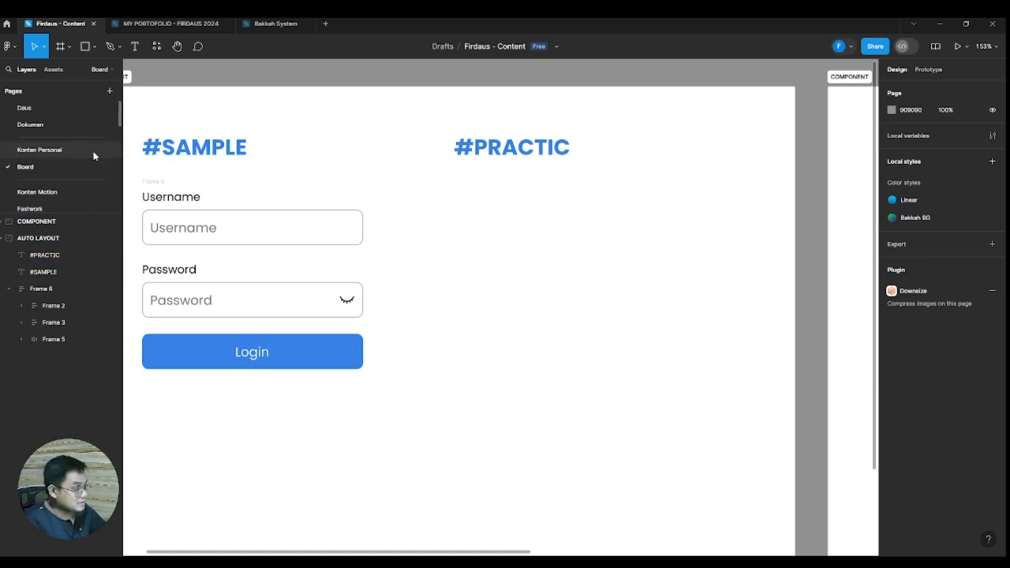
left_click(133, 48)
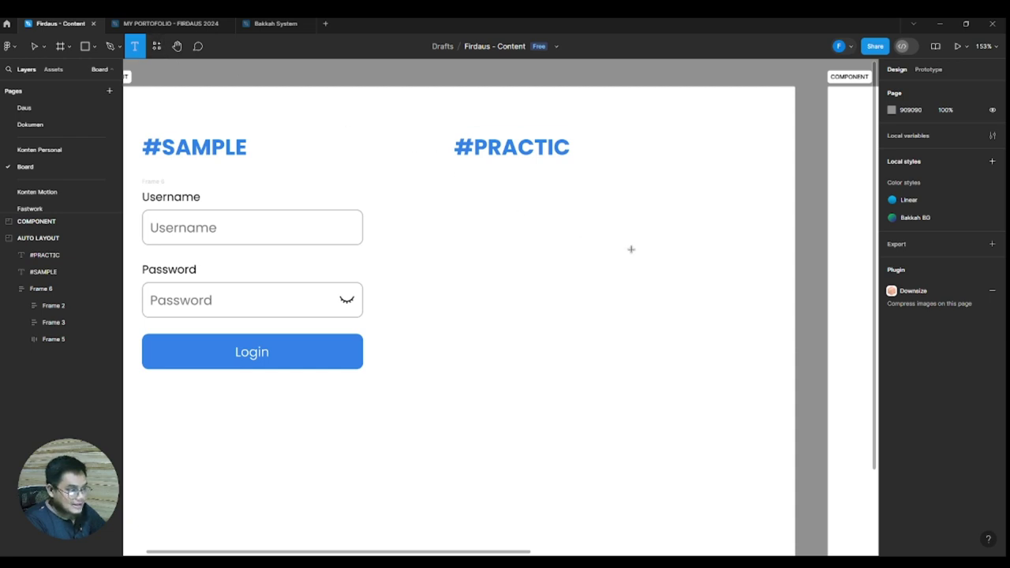
- Type 'Button' as a new text layer under #PRACTIC and nudge it into place
scroll(619, 249, "up", 1)
left_click(517, 211)
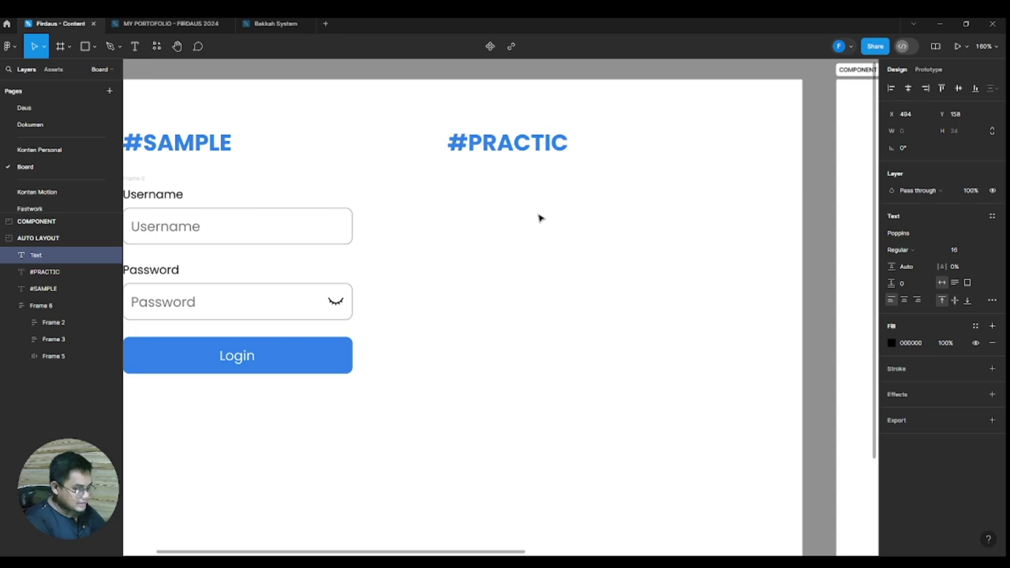
type("Button")
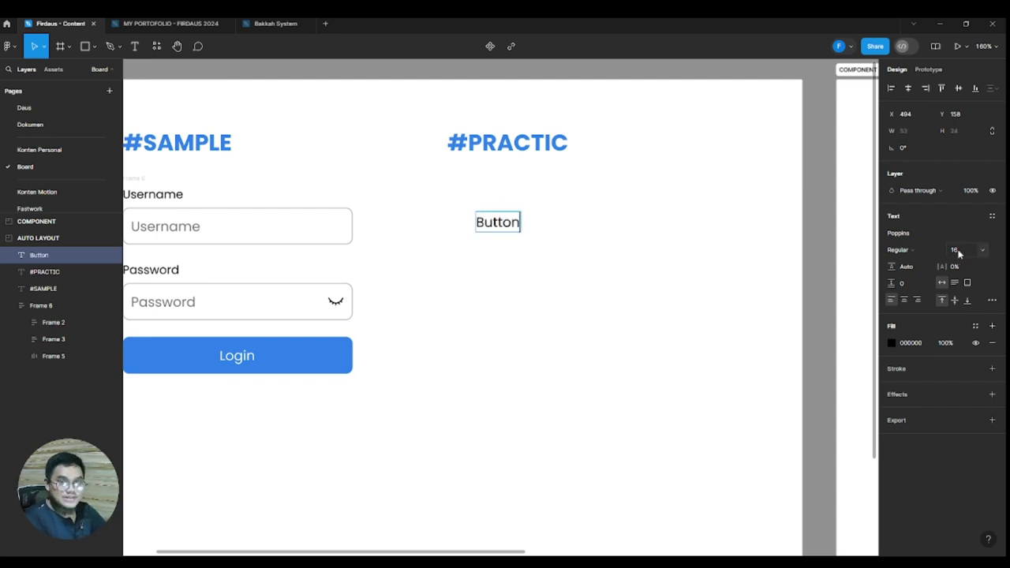
key("Escape")
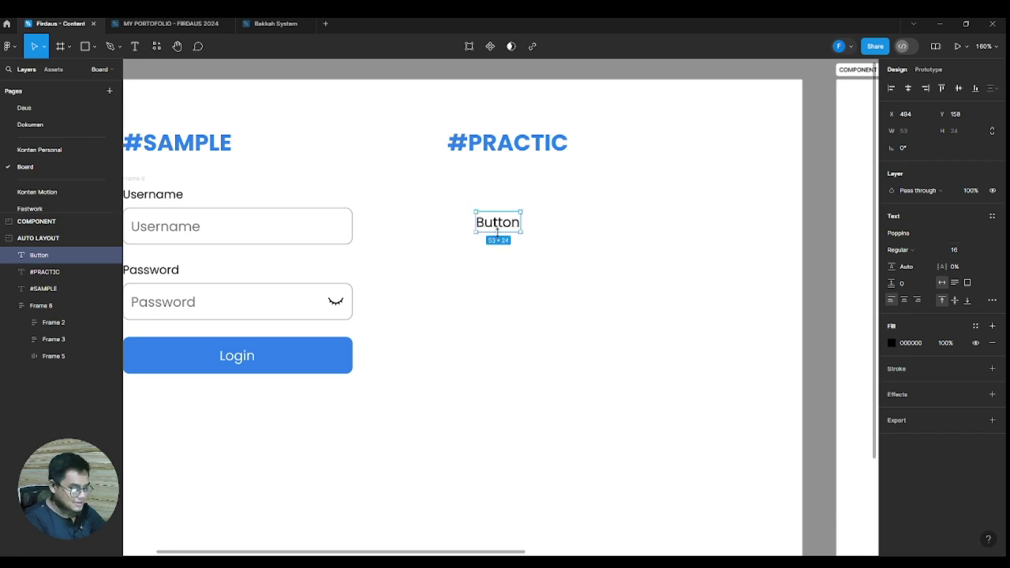
left_click_drag(502, 226, 529, 228)
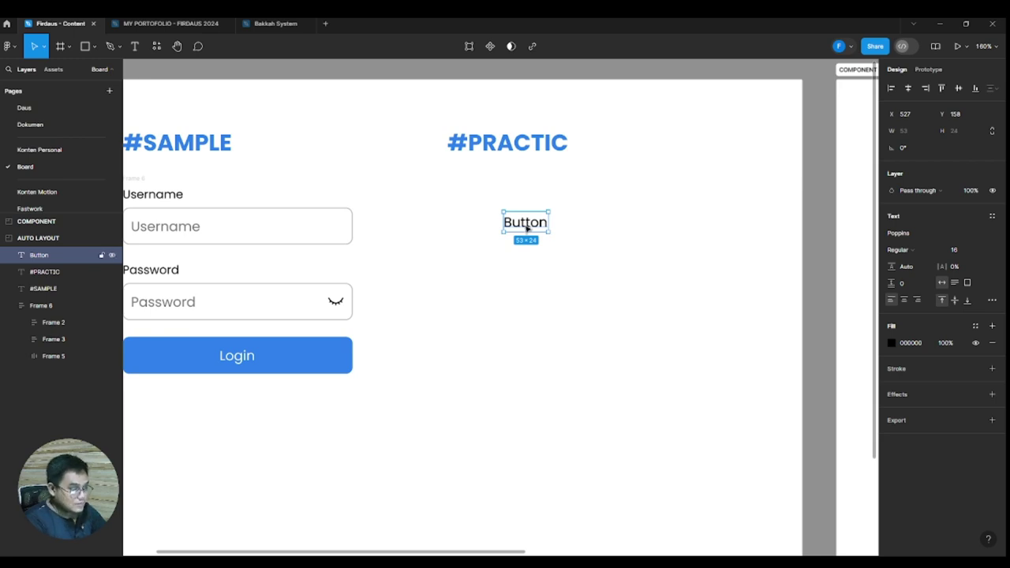
- Wrap the Button text in an auto-layout frame using Add auto layout
right_click(526, 211)
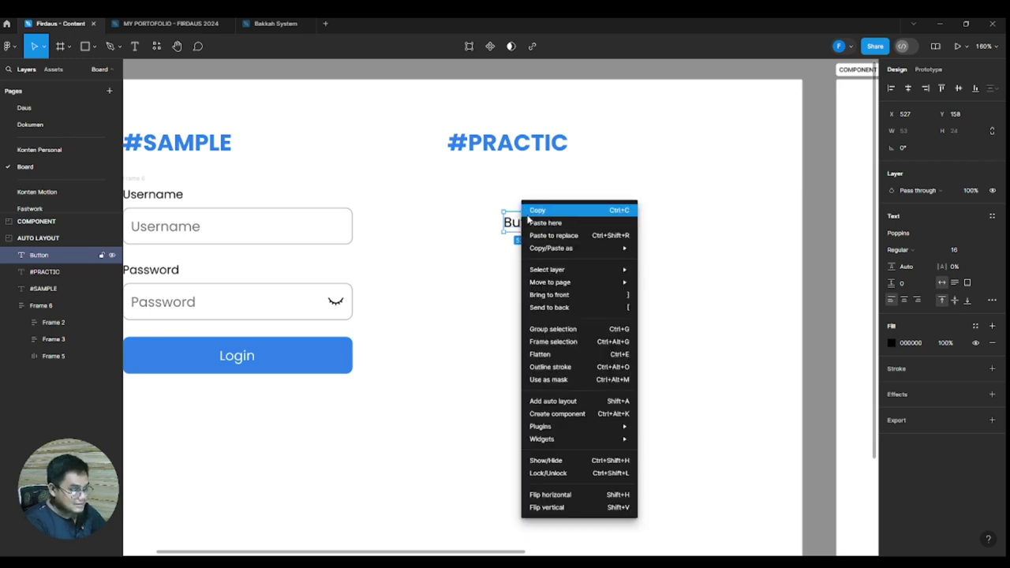
left_click(613, 405)
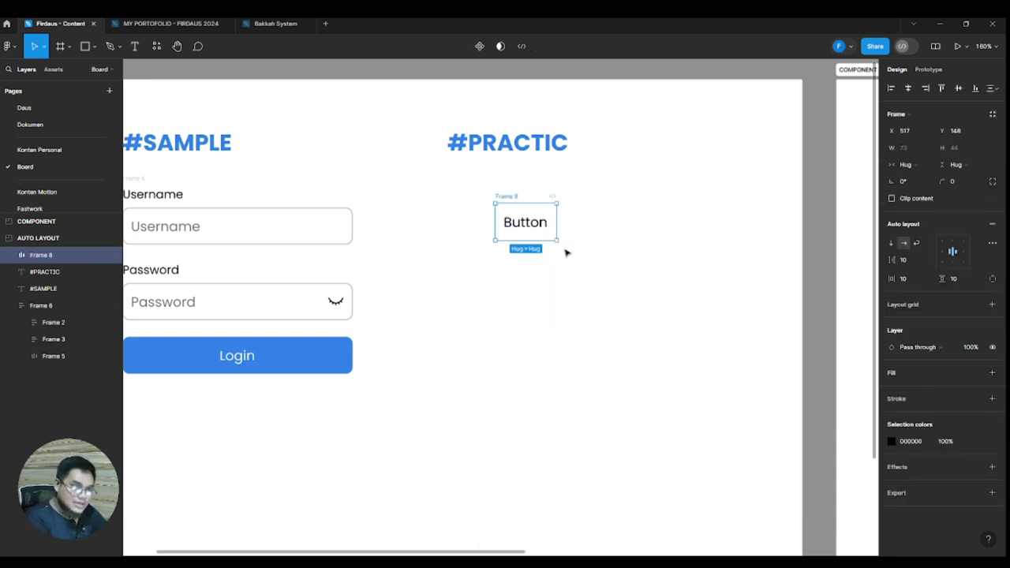
left_click(547, 270)
left_click(516, 224)
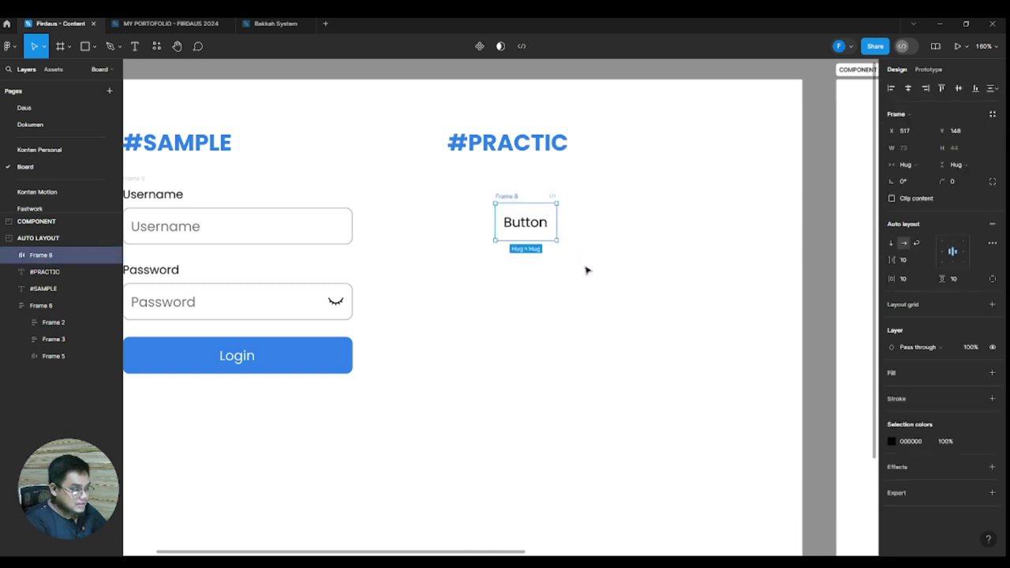
left_click(584, 265)
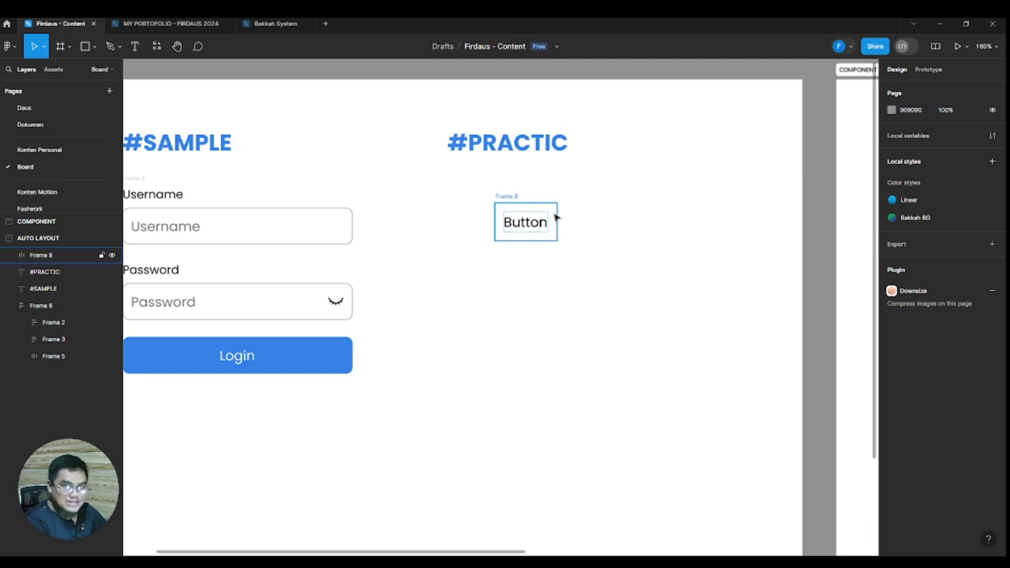
left_click(510, 200)
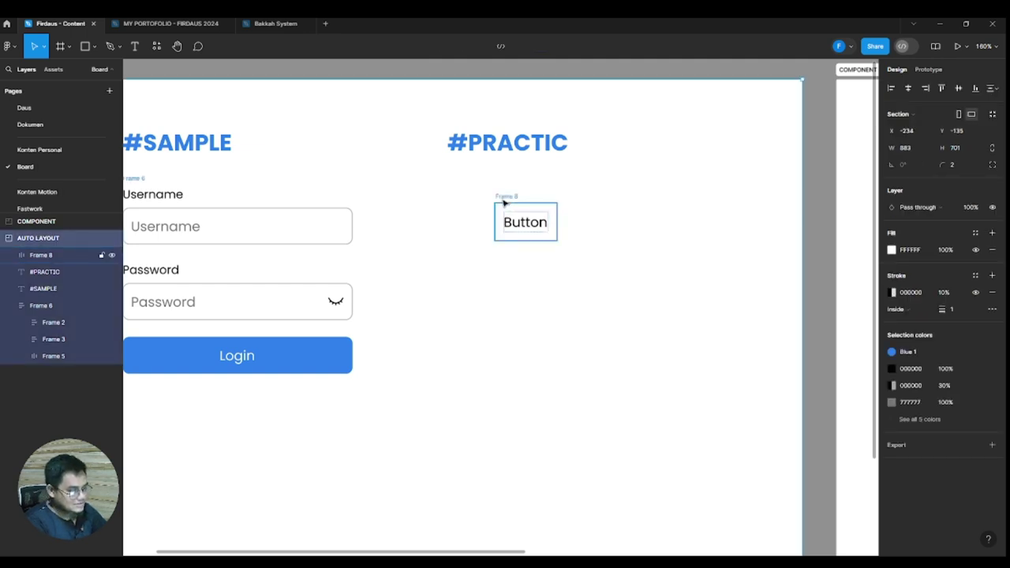
left_click(513, 228)
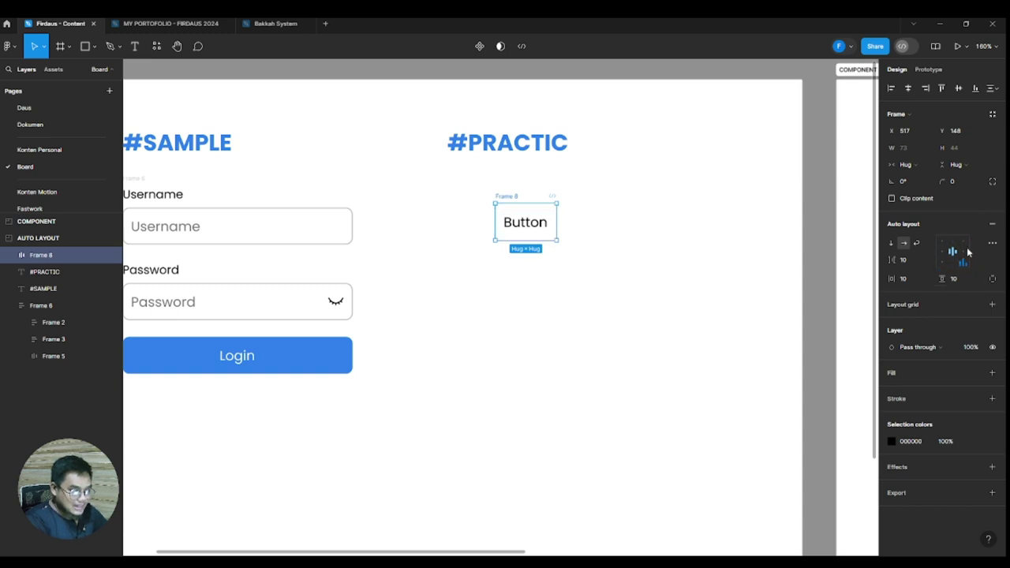
- Check the frame's 10 px horizontal and vertical padding and its advanced auto layout settings
left_click(902, 280)
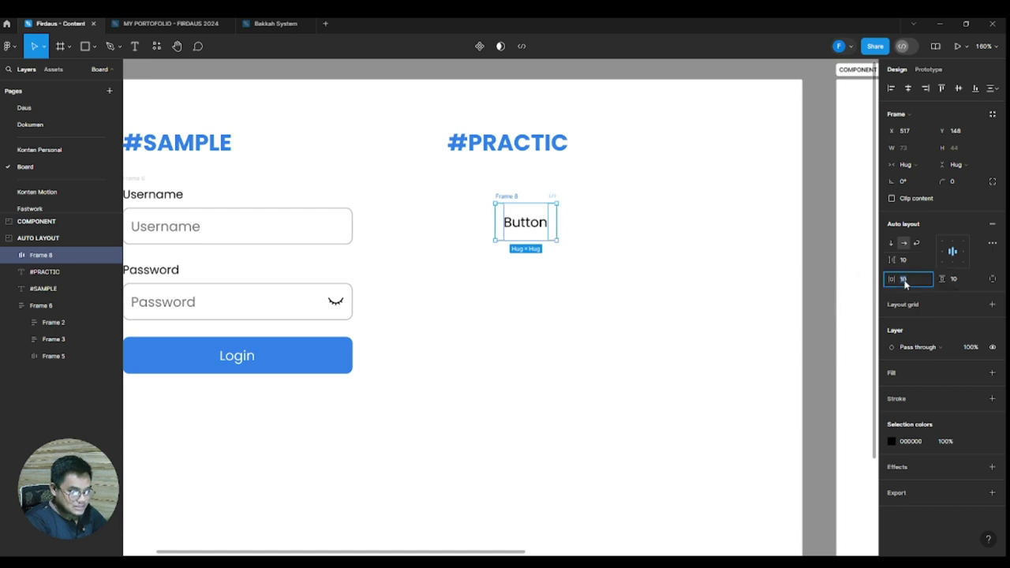
left_click(952, 285)
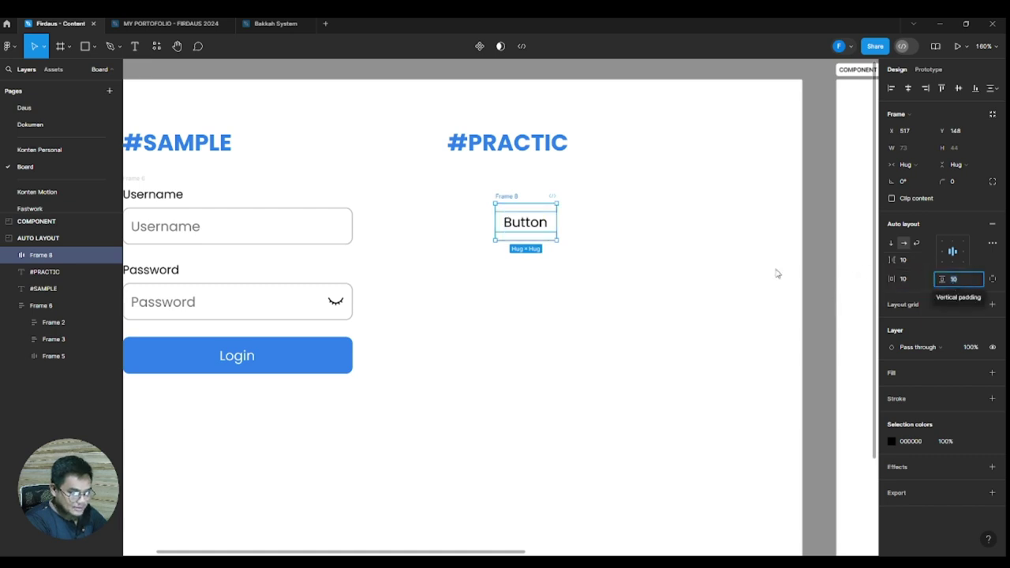
left_click(667, 288)
left_click(507, 201)
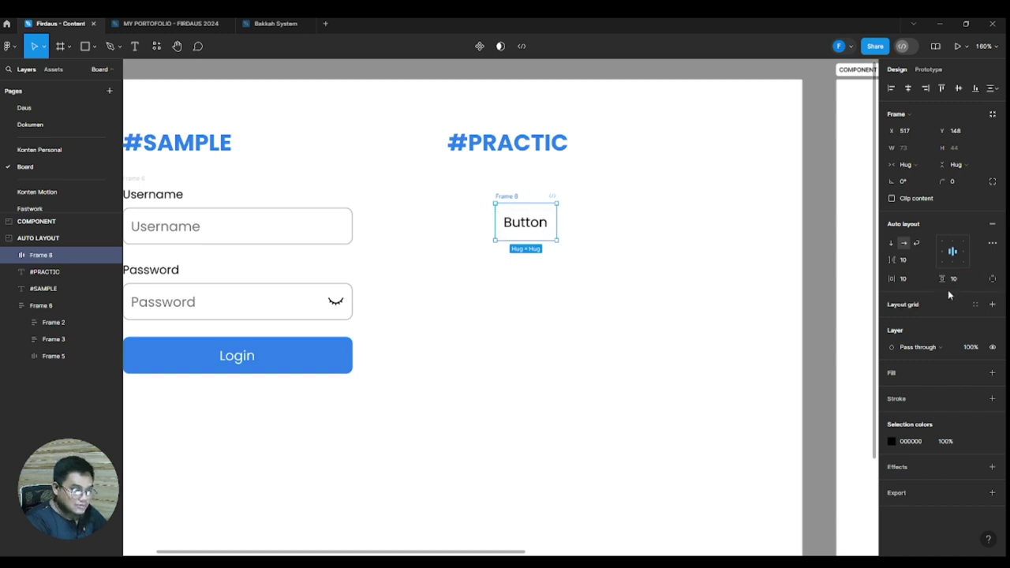
left_click(991, 245)
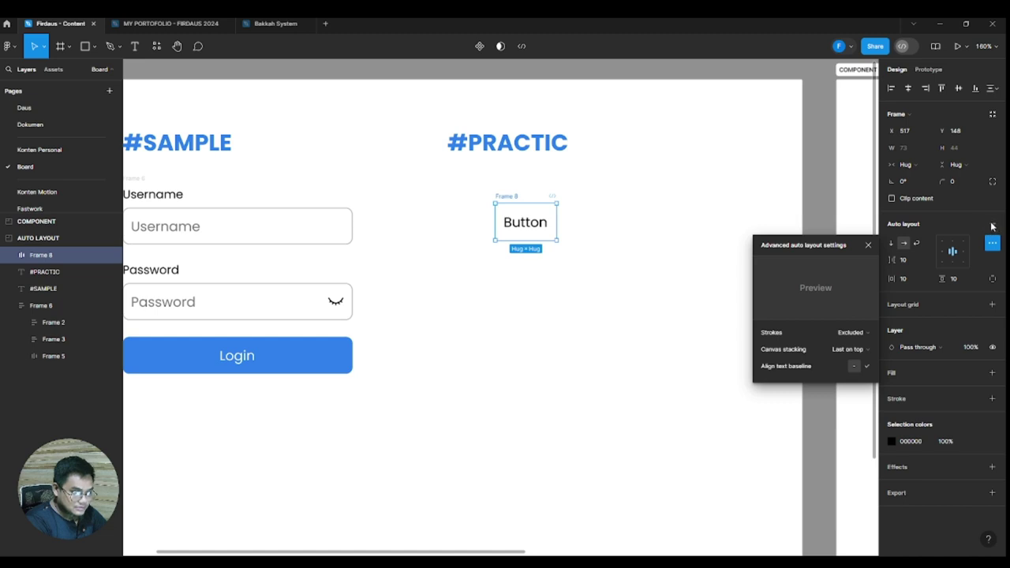
left_click(992, 244)
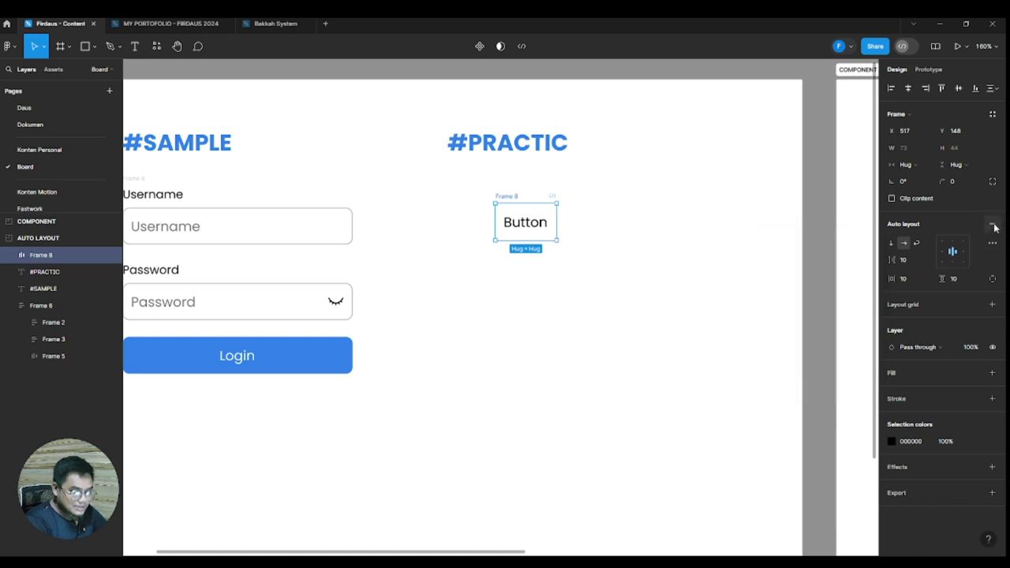
- Remove auto layout from the Button frame and compare the text and frame selections
left_click(993, 227)
left_click(617, 326)
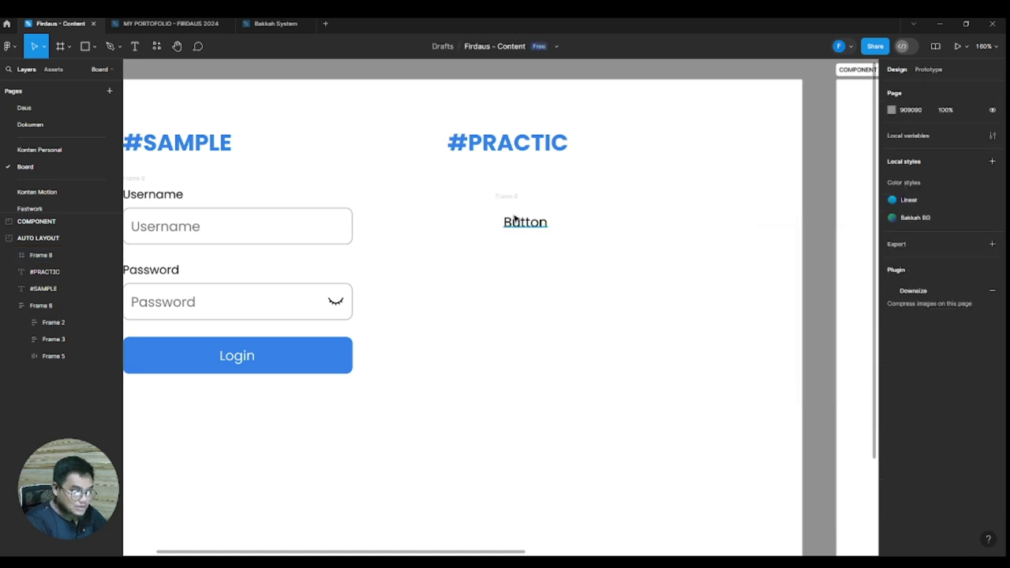
left_click(509, 218)
left_click(505, 204)
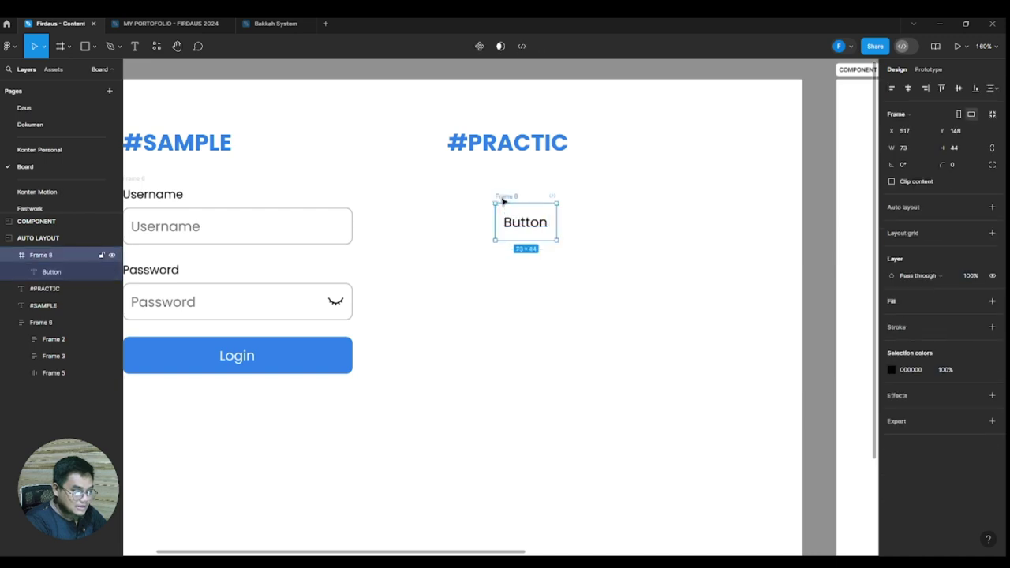
left_click(620, 261)
left_click(607, 270)
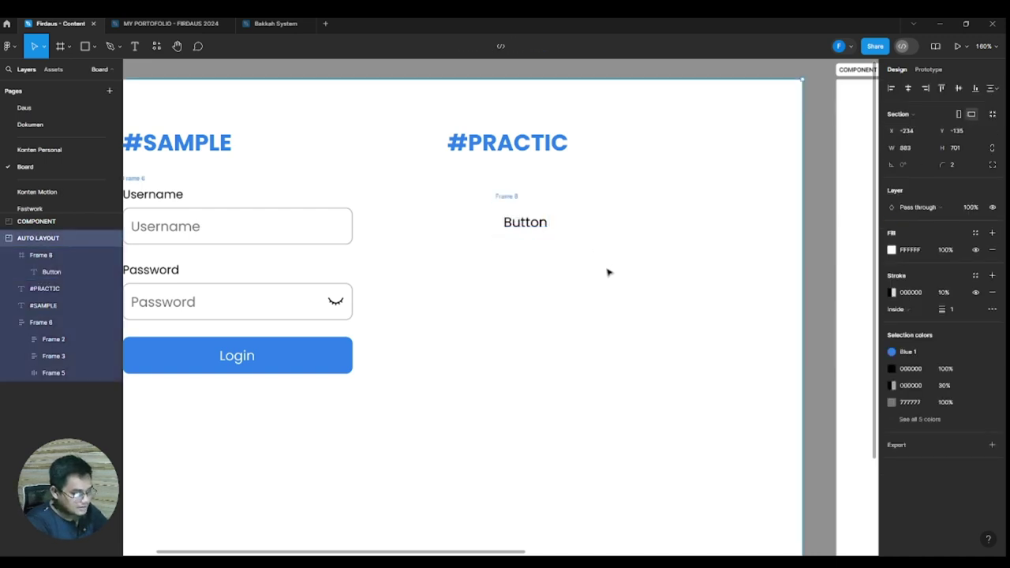
key("ctrl+z")
key("Return")
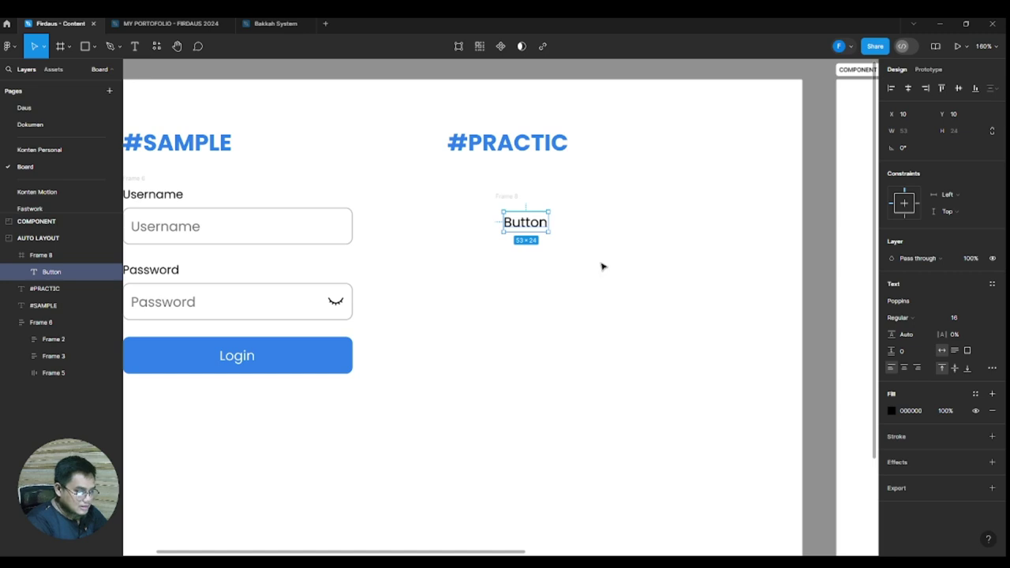
left_click(576, 315)
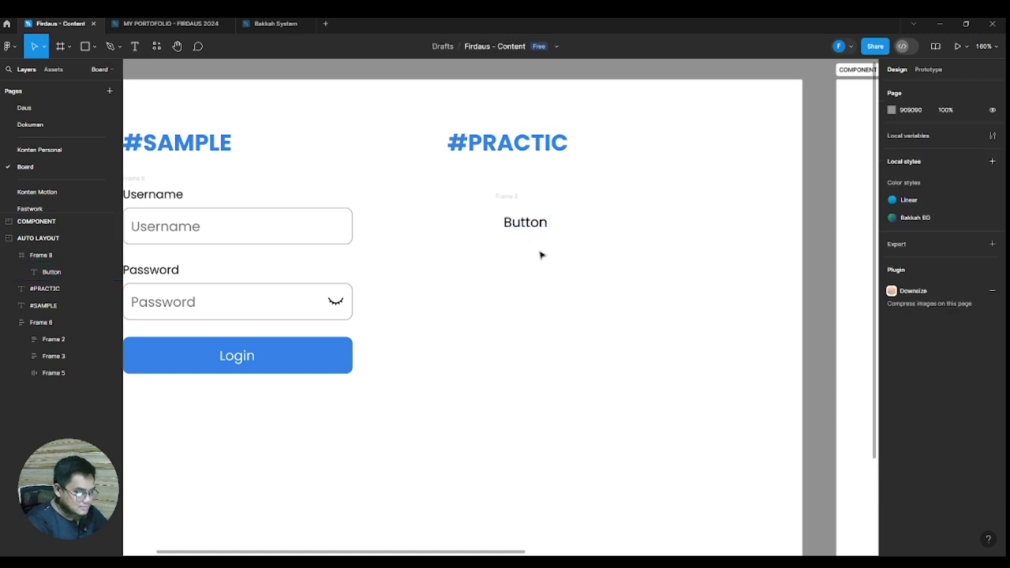
- Undo back to the bare Button text and move it up-left beneath #PRACTIC
key("ctrl+z")
key("ctrl+shift+z")
key("ctrl+z")
left_click(662, 258)
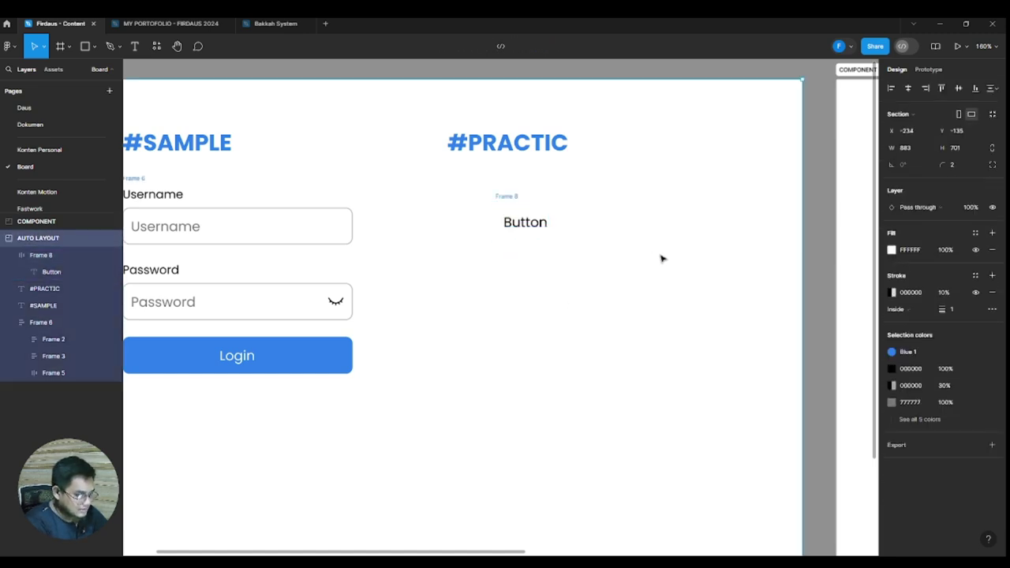
key("ctrl+z")
key("ctrl+shift+z")
key("ctrl+z")
key("ctrl+z")
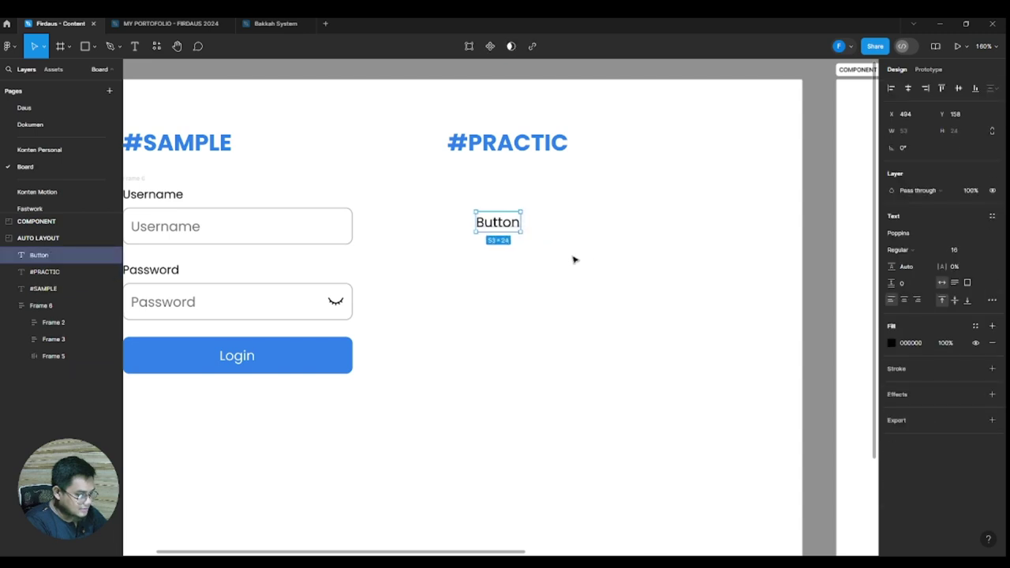
left_click(502, 271)
left_click_drag(498, 221, 468, 211)
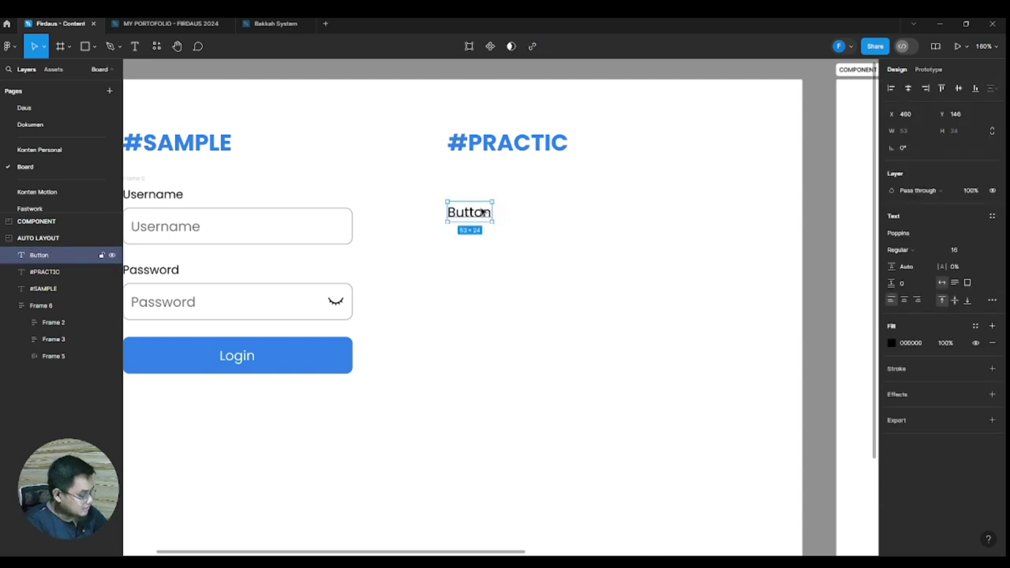
- Re-wrap the text with Shift+A, set width to Hug contents, and shift the frame right
key("shift+a")
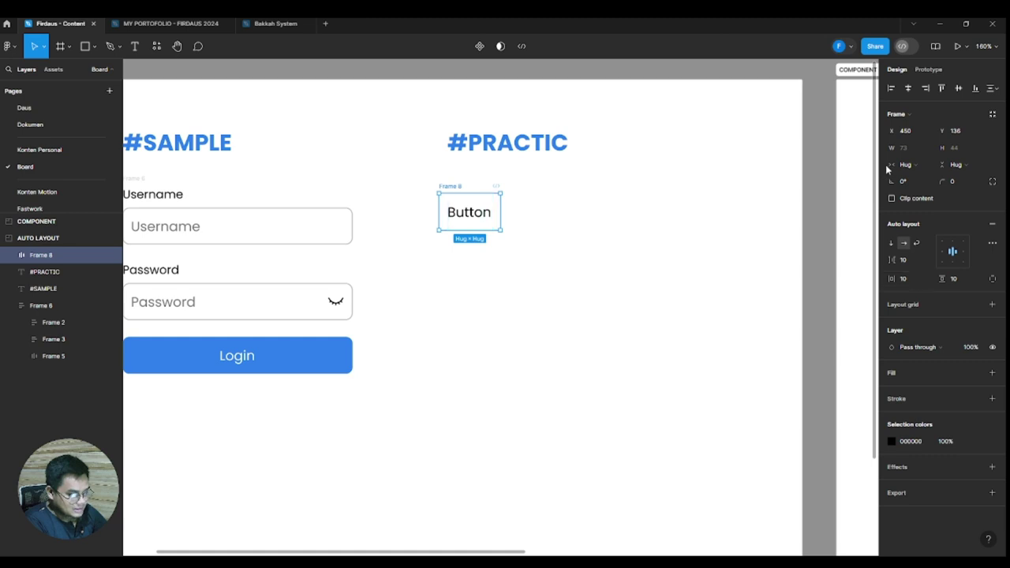
left_click(929, 166)
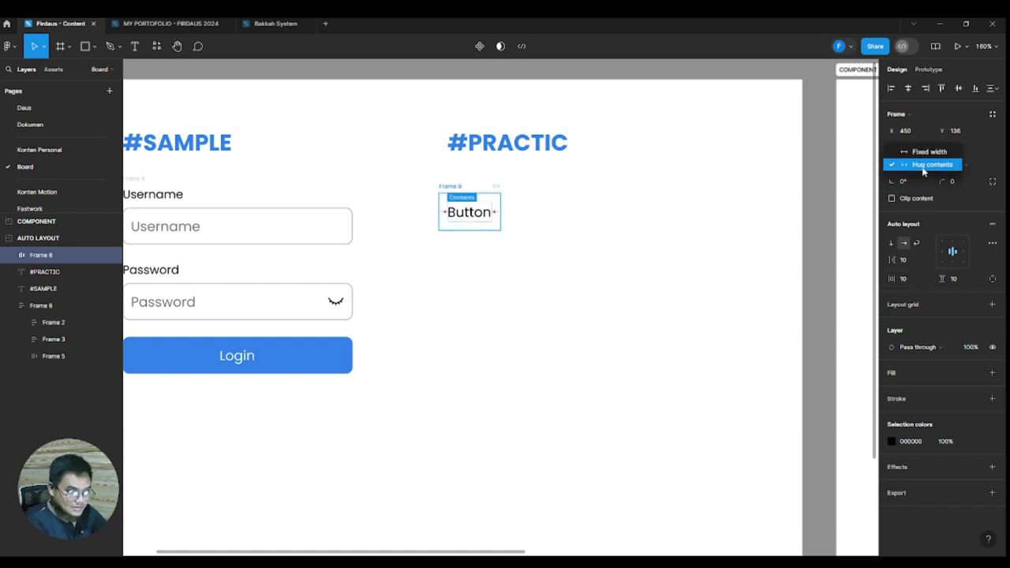
left_click(923, 167)
left_click(468, 292)
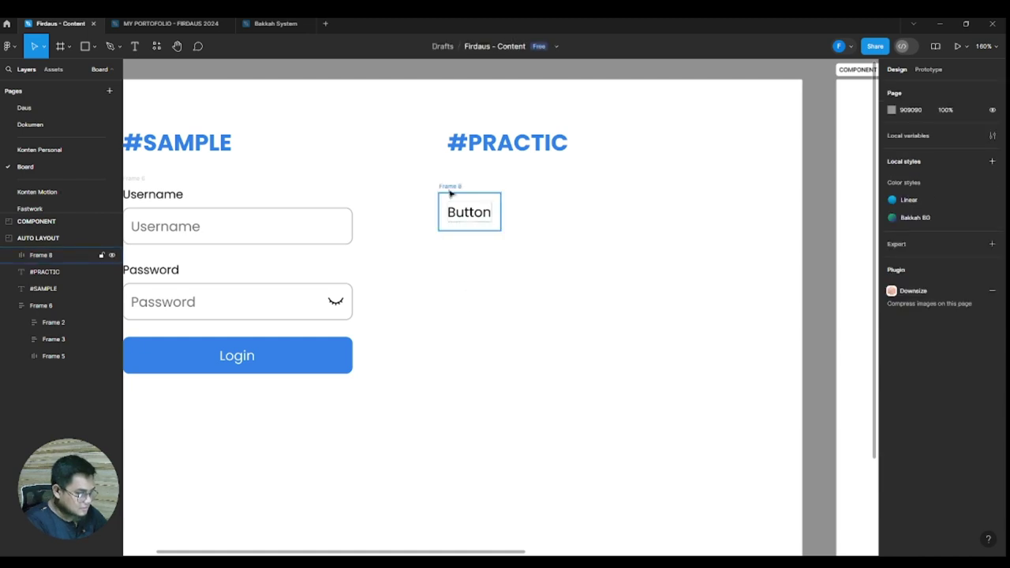
mouse_move(450, 193)
left_mouse_down()
mouse_move(480, 196)
mouse_move(467, 193)
left_mouse_up()
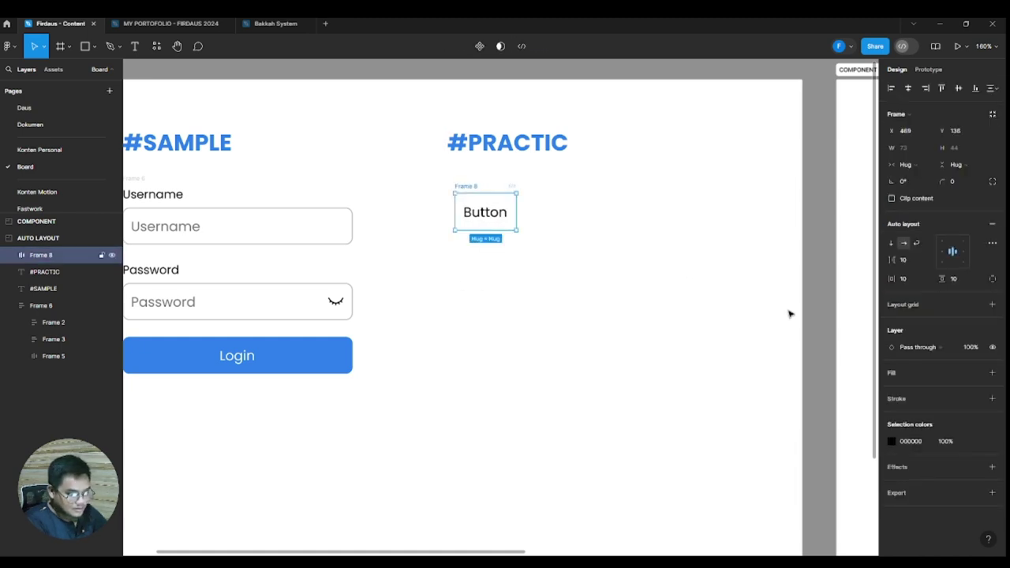
- Add a fill to the button frame, eyedropping the sample Login button's blue 2F80ED
left_click(992, 374)
left_click(892, 390)
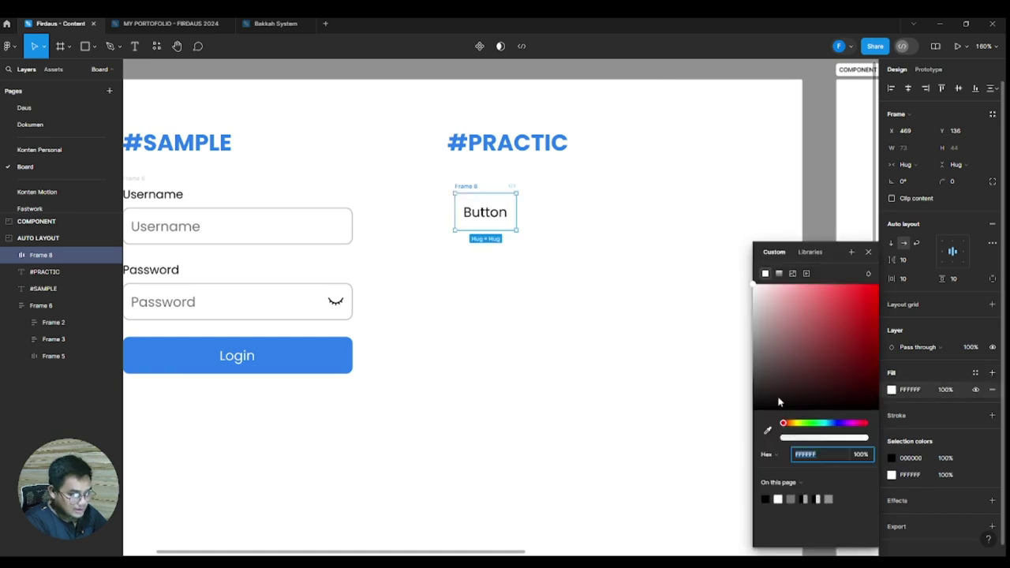
left_click(766, 430)
left_click(309, 359)
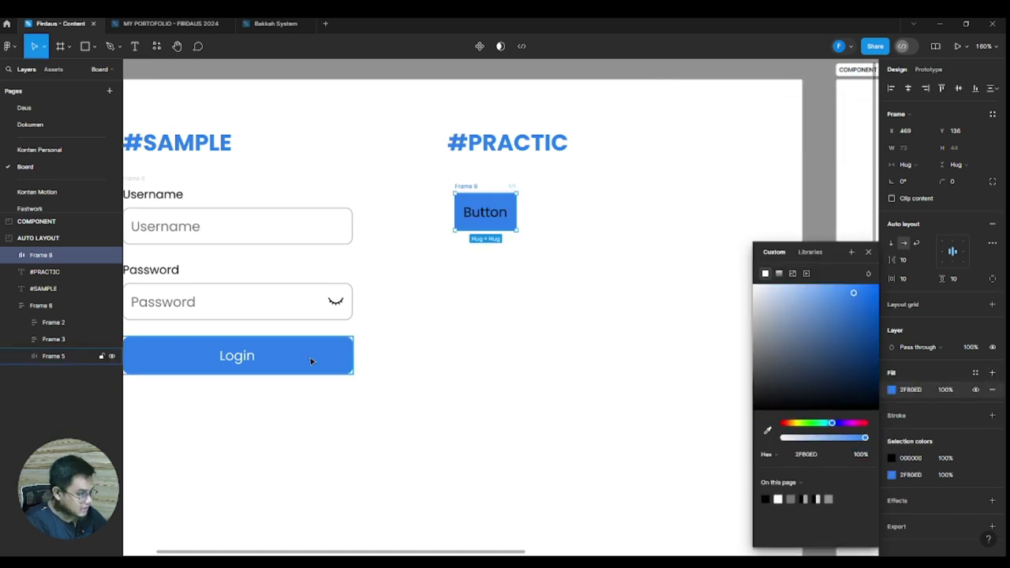
left_click(488, 344)
left_click(464, 190)
left_click(464, 190)
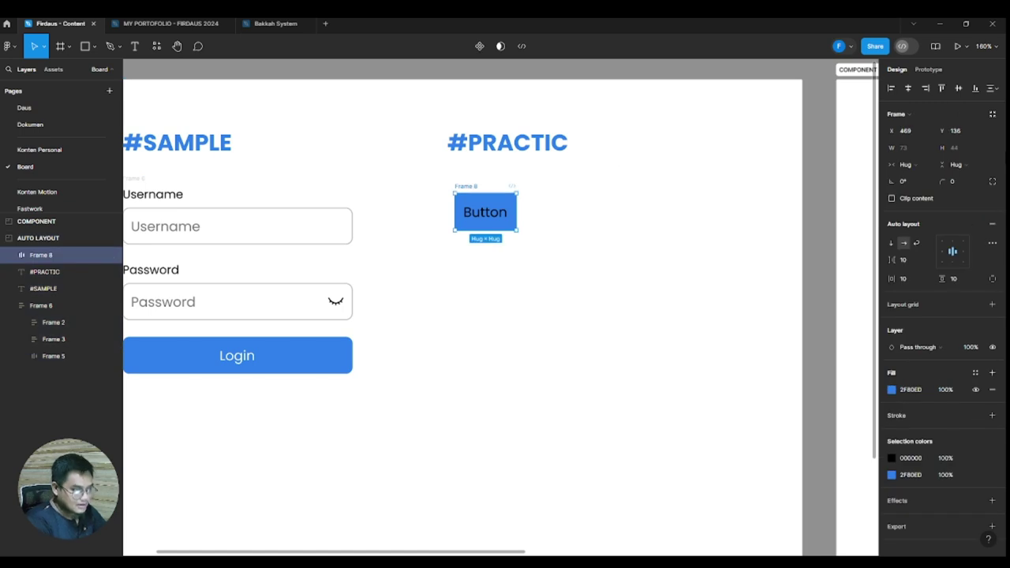
- Round the button frame's corners to a radius of 12
left_click(959, 186)
type("12")
key("Return")
left_click(532, 373)
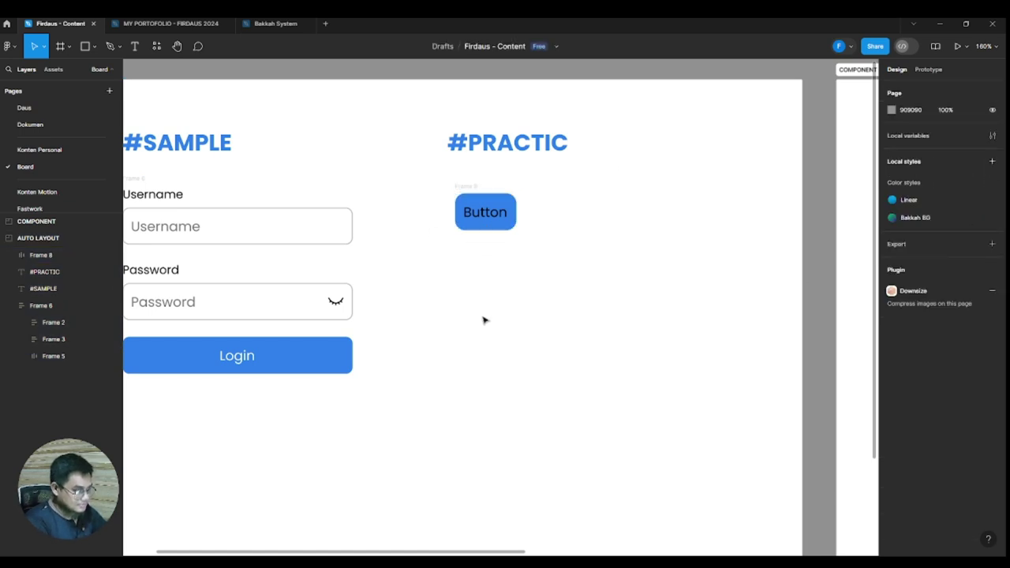
- Set the Button label text fill to white FFFFFF and start clearing the old label
double_click(495, 215)
key("Return")
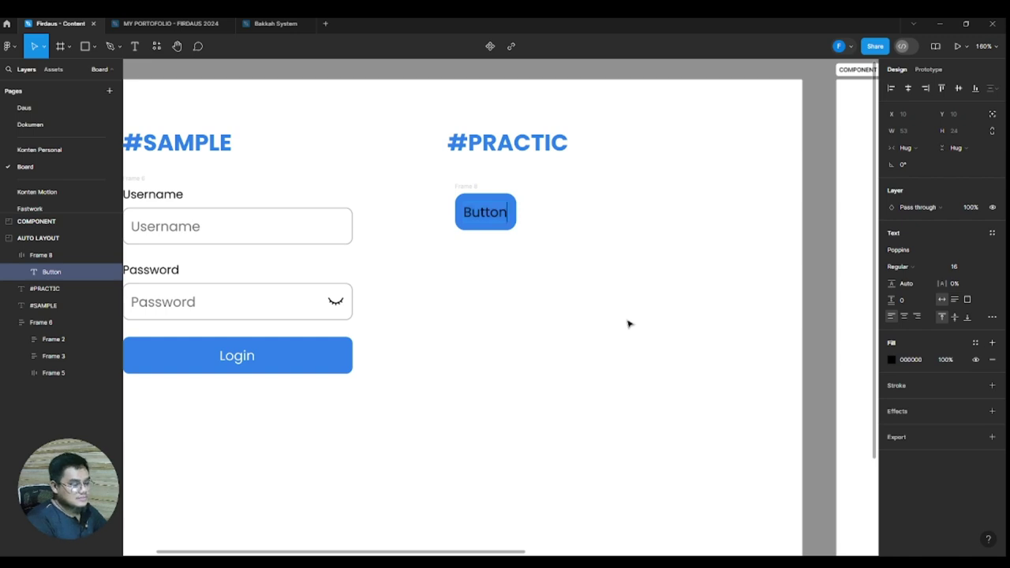
left_click(891, 360)
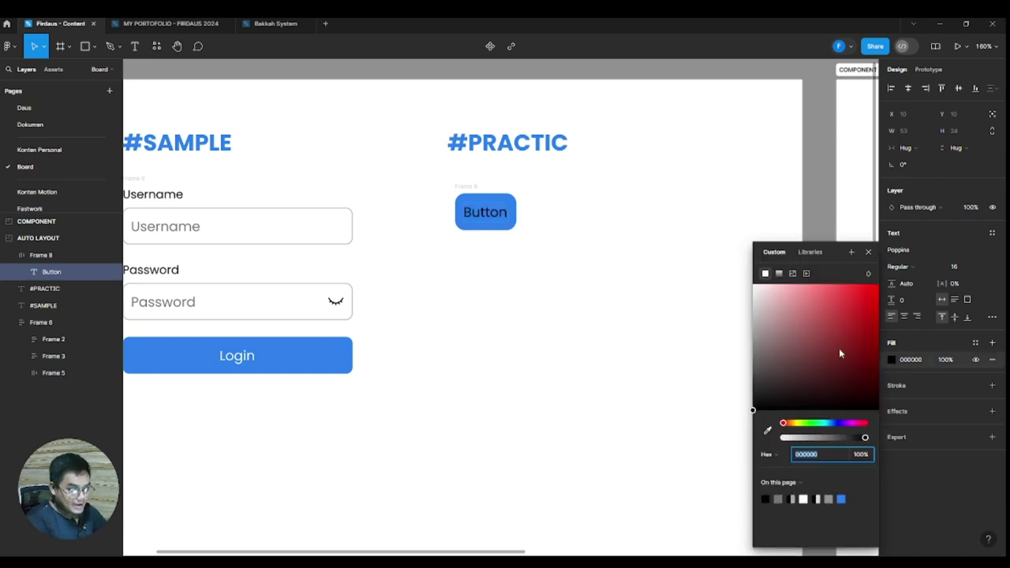
left_click(621, 315)
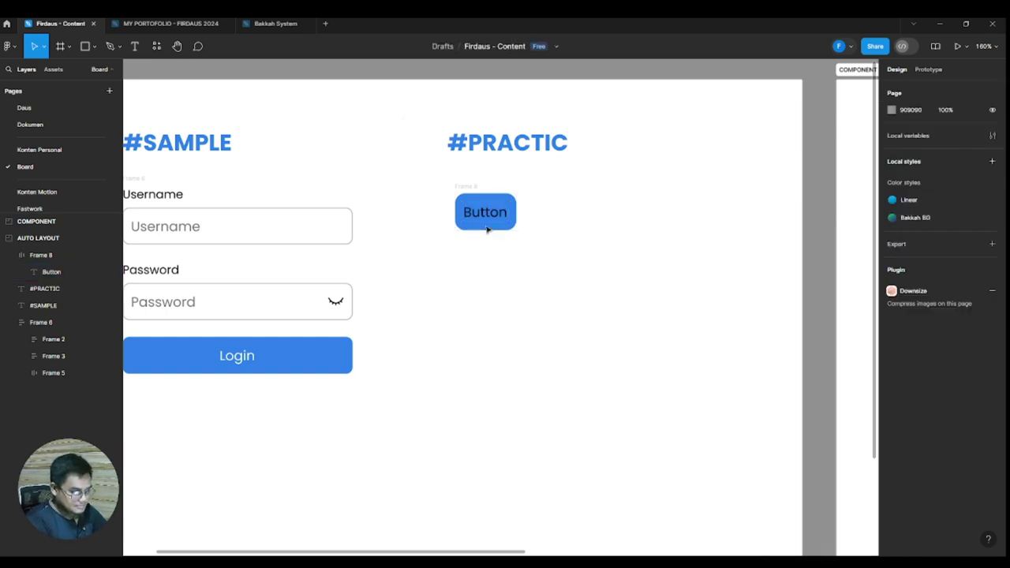
left_click(52, 272)
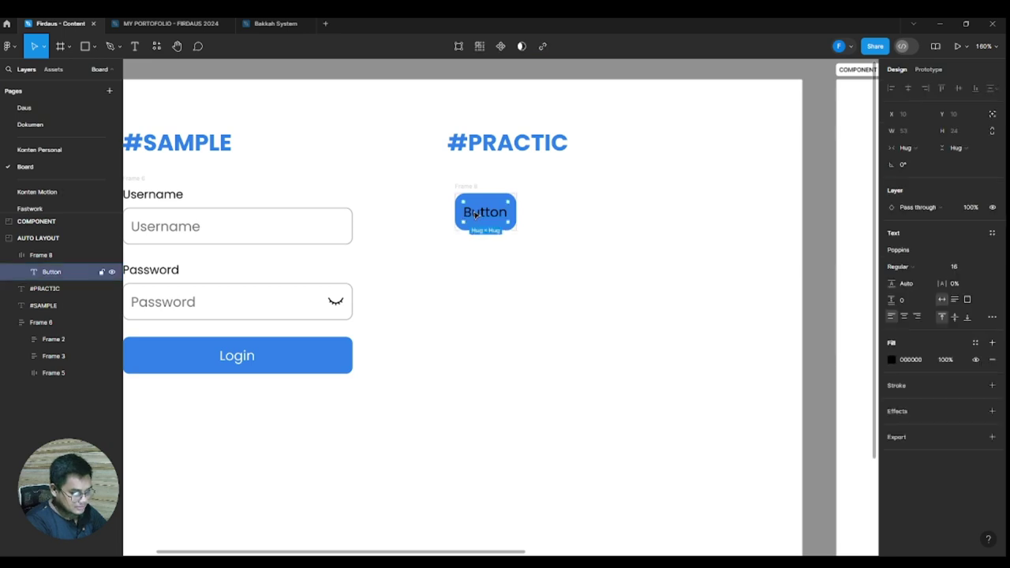
left_click(892, 360)
left_click(458, 430)
left_click(439, 255)
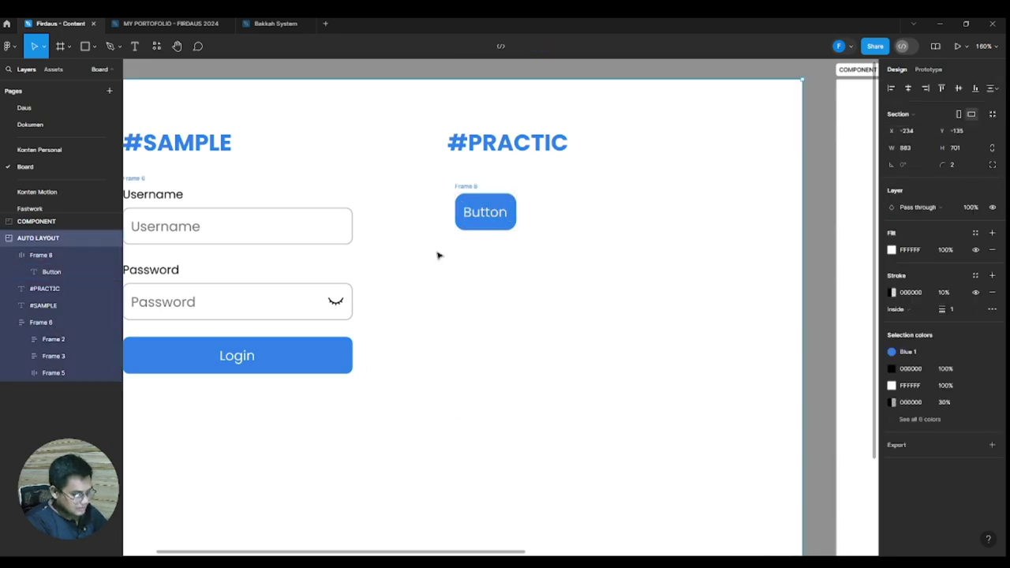
left_click(464, 186)
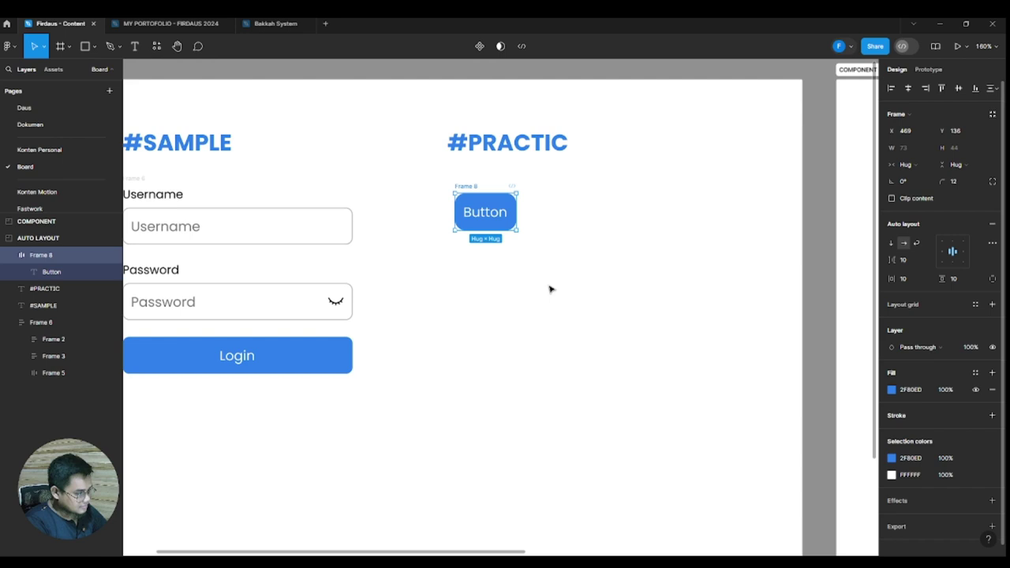
double_click(506, 224)
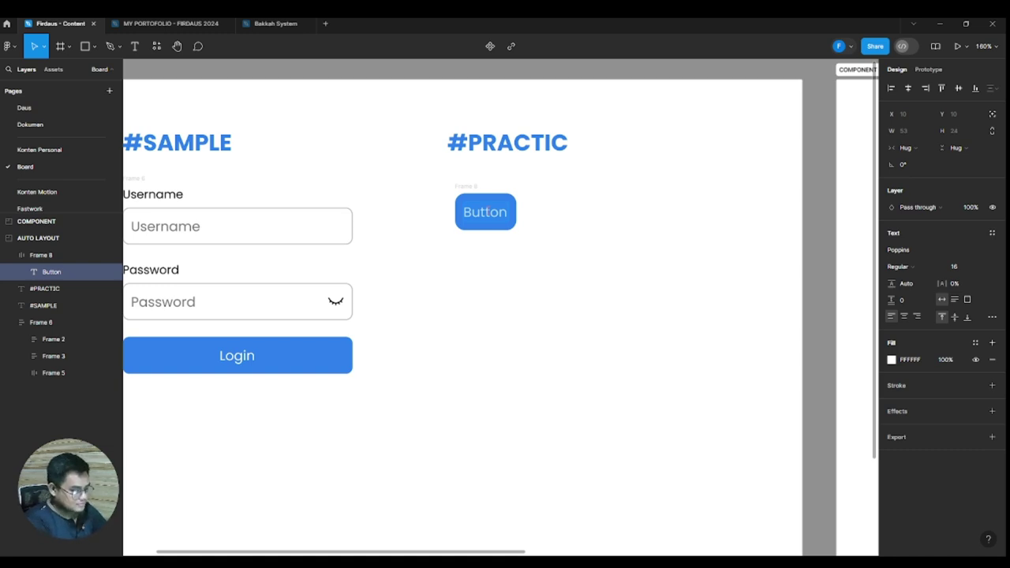
key("BackSpace")
- Retype the button label as 'login button'
type("log")
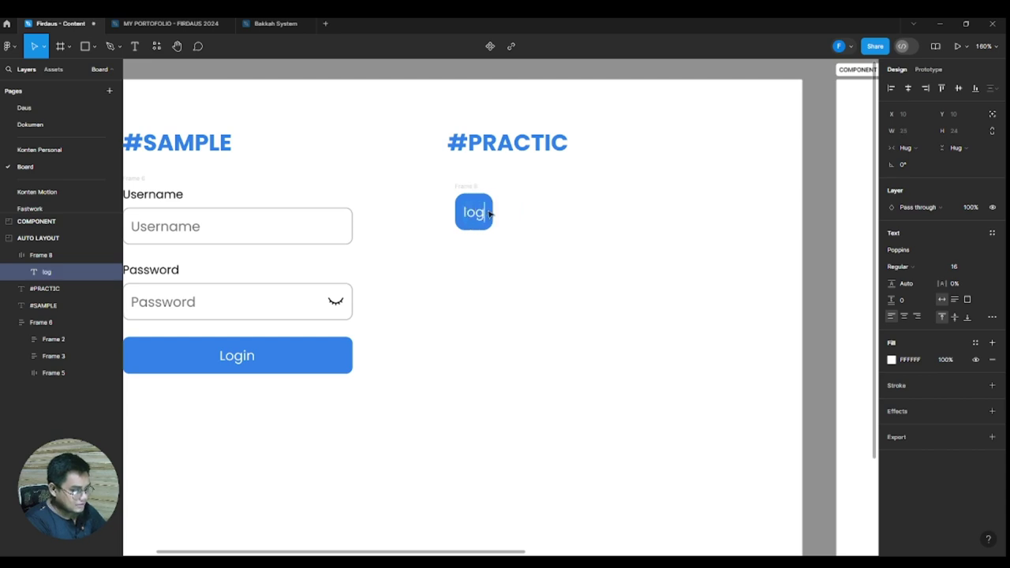
type("in button")
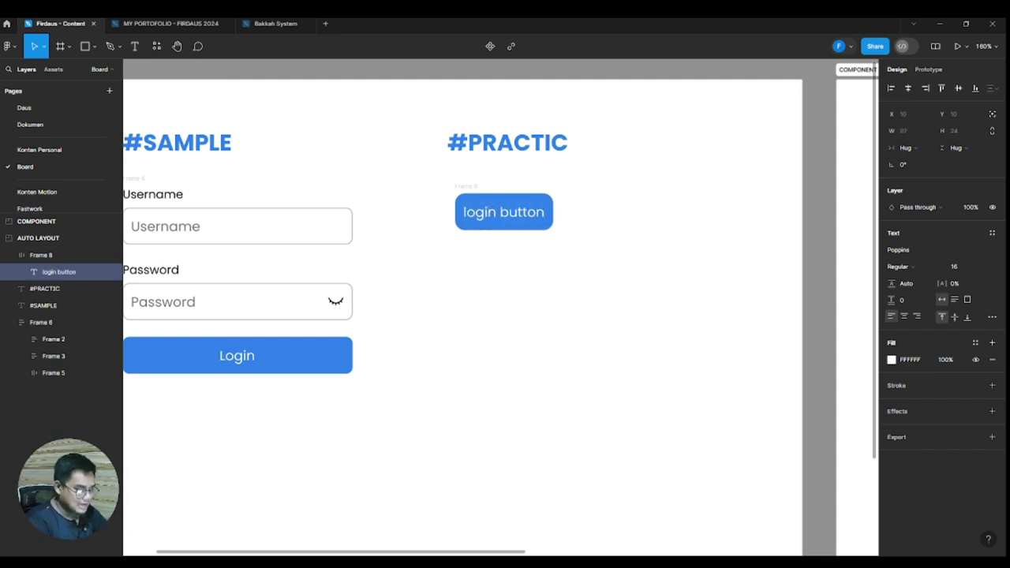
key("Escape")
left_click(387, 253)
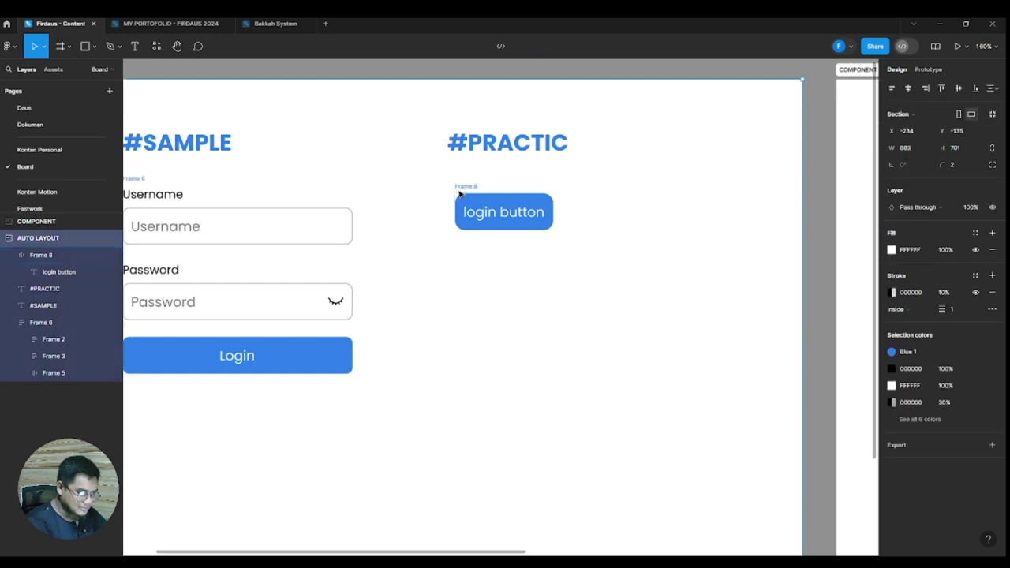
left_click(505, 211)
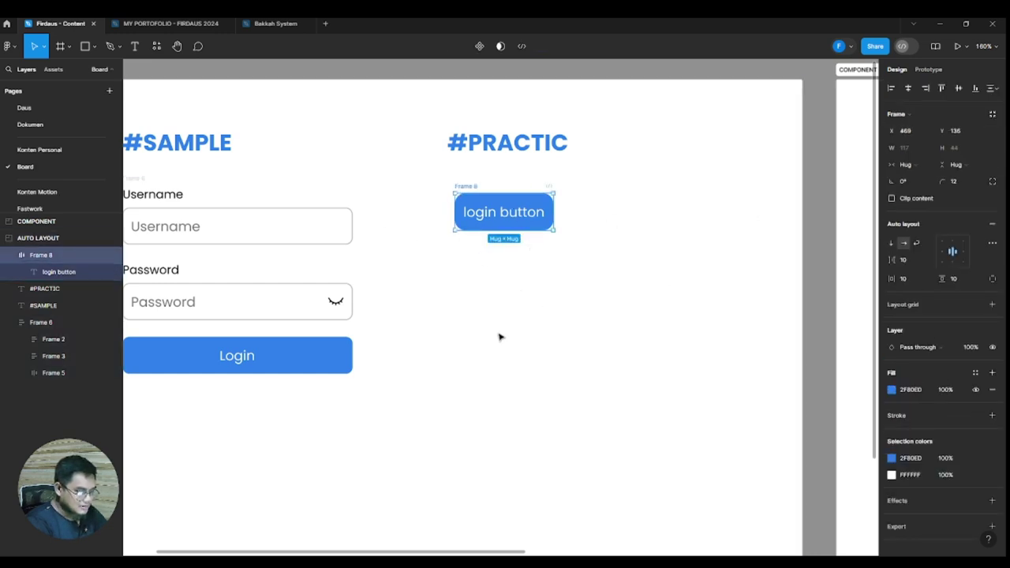
- Switch the button frame to a fixed width of 320
left_click(928, 167)
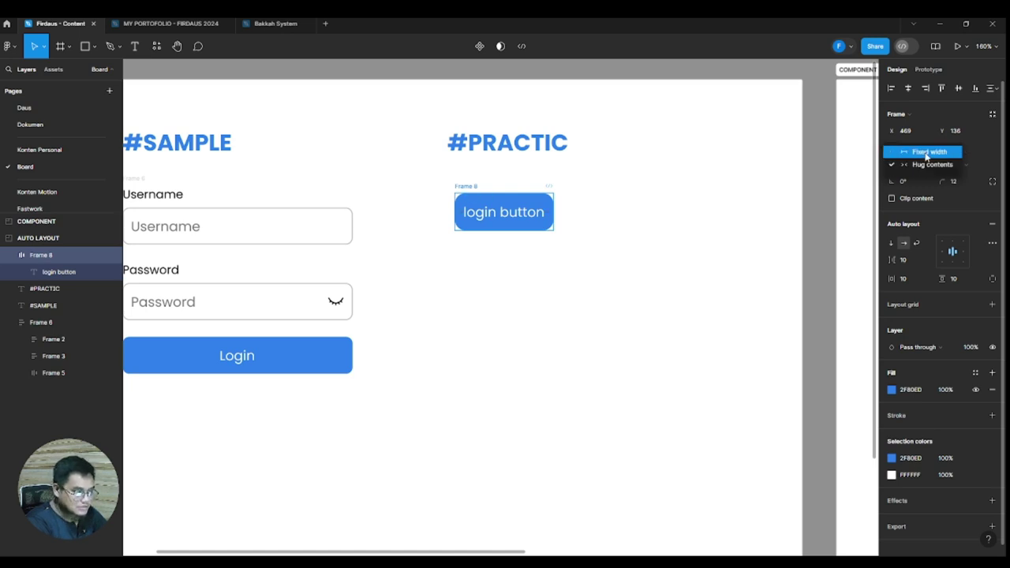
left_click(926, 154)
left_click(907, 149)
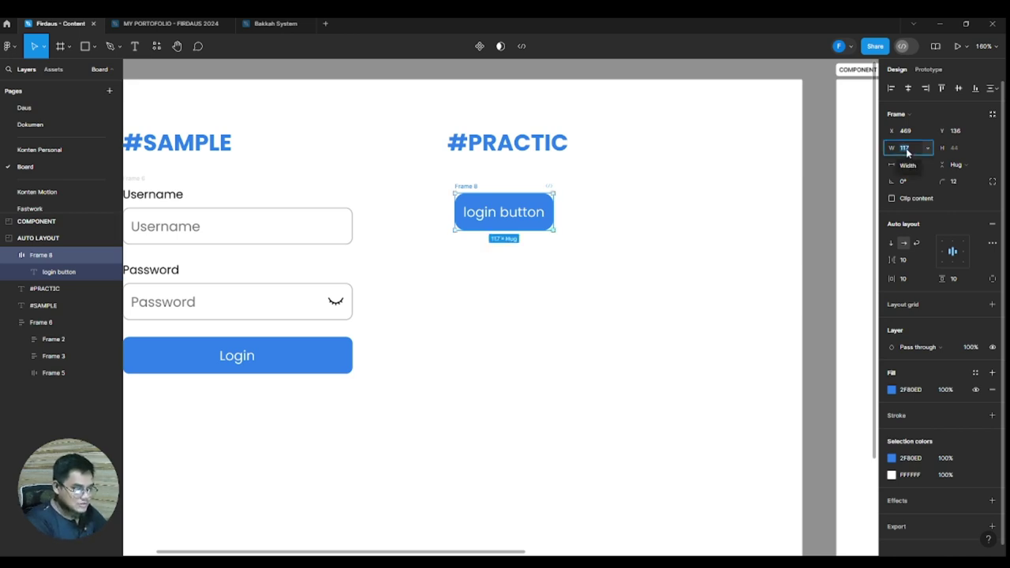
type("320")
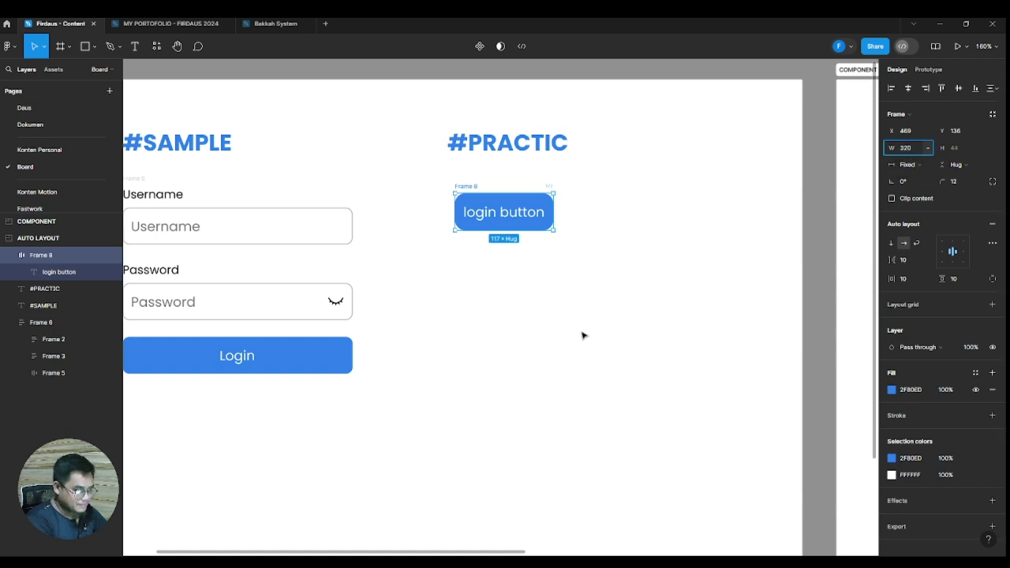
left_click(627, 322)
left_click(592, 187)
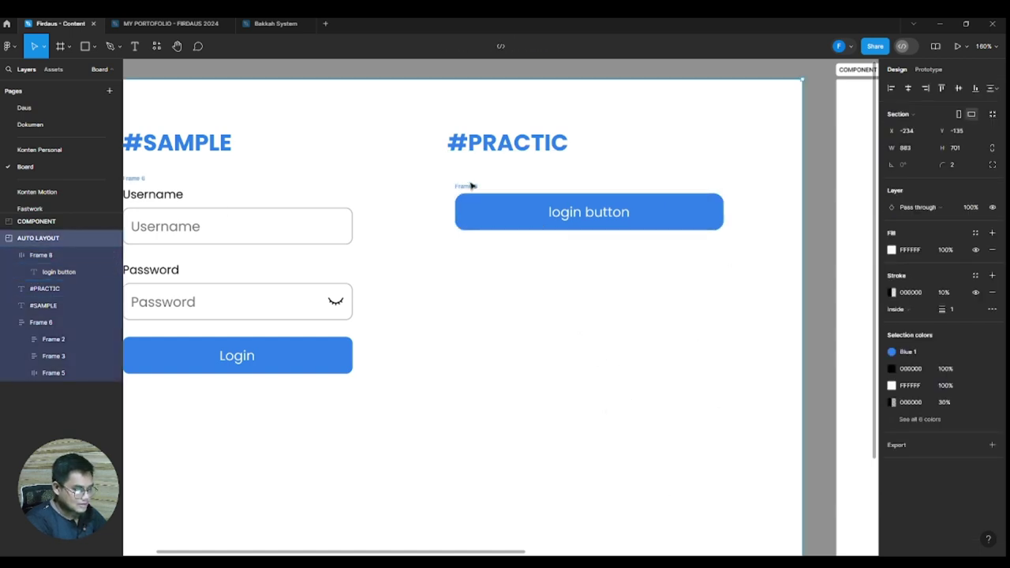
left_click(710, 194)
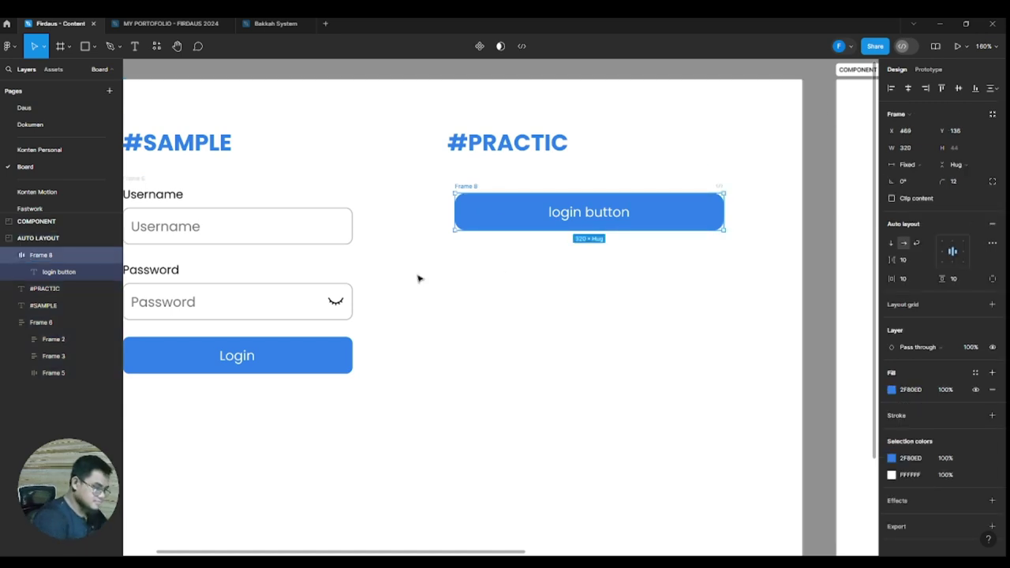
left_click(556, 280)
double_click(550, 211)
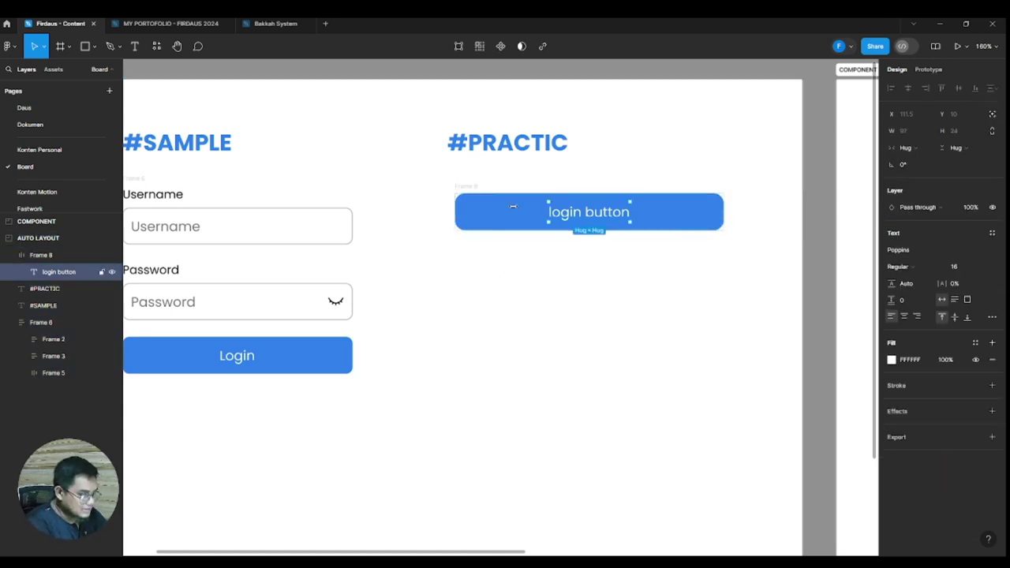
left_click(468, 194)
left_click(665, 285)
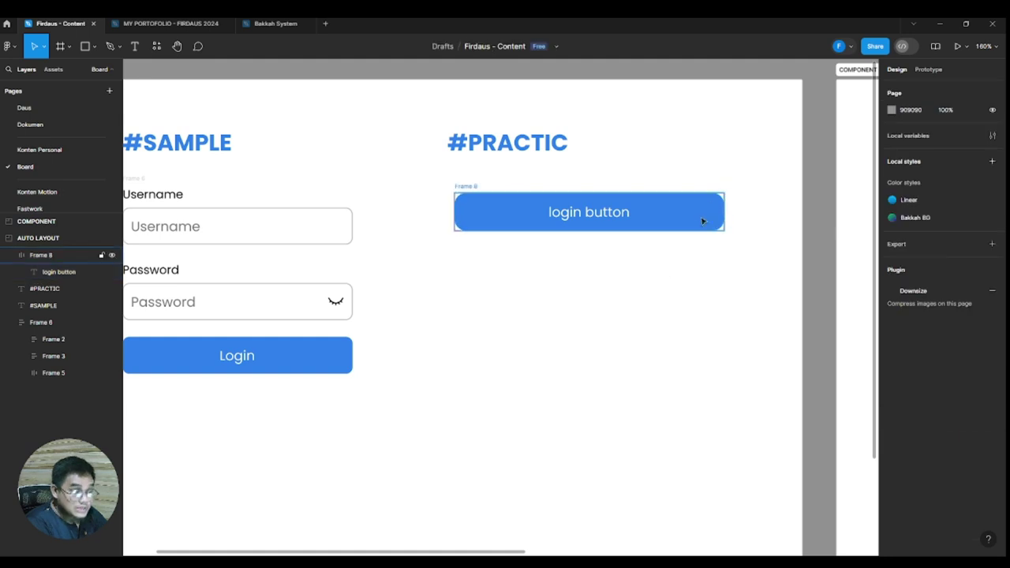
left_click(672, 228)
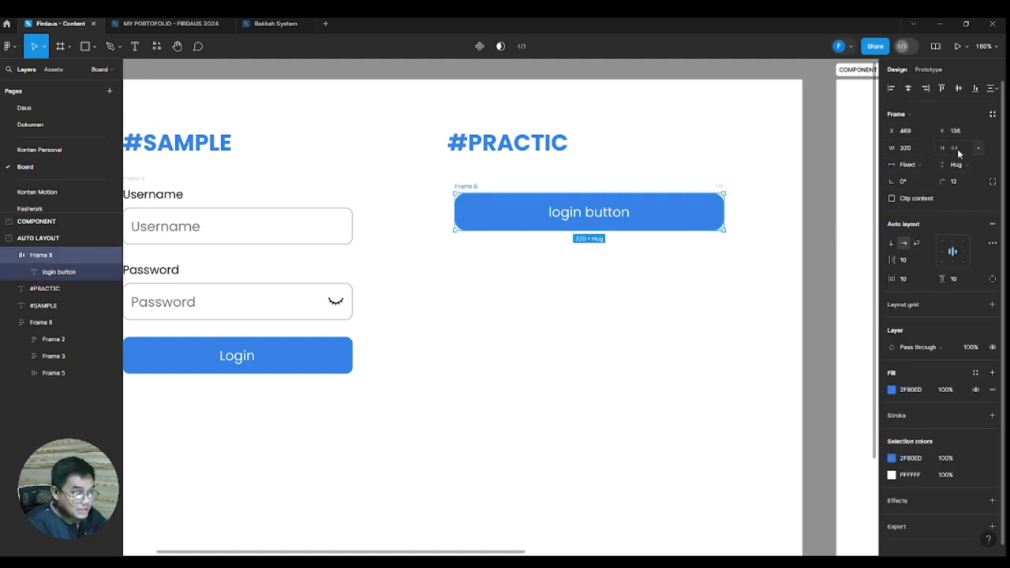
- Switch the button frame to a fixed height of 48
left_click(978, 148)
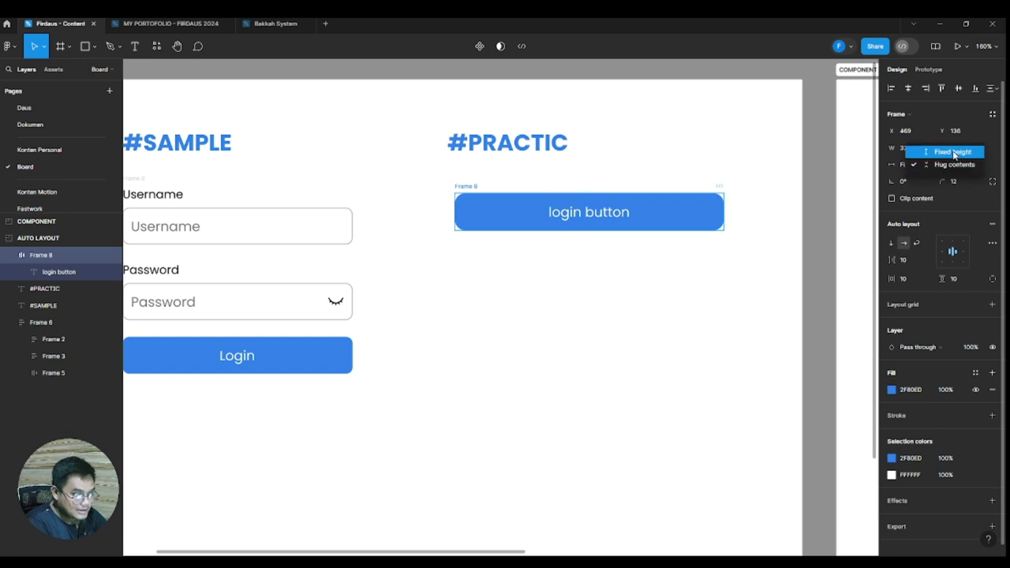
left_click(953, 152)
left_click(958, 150)
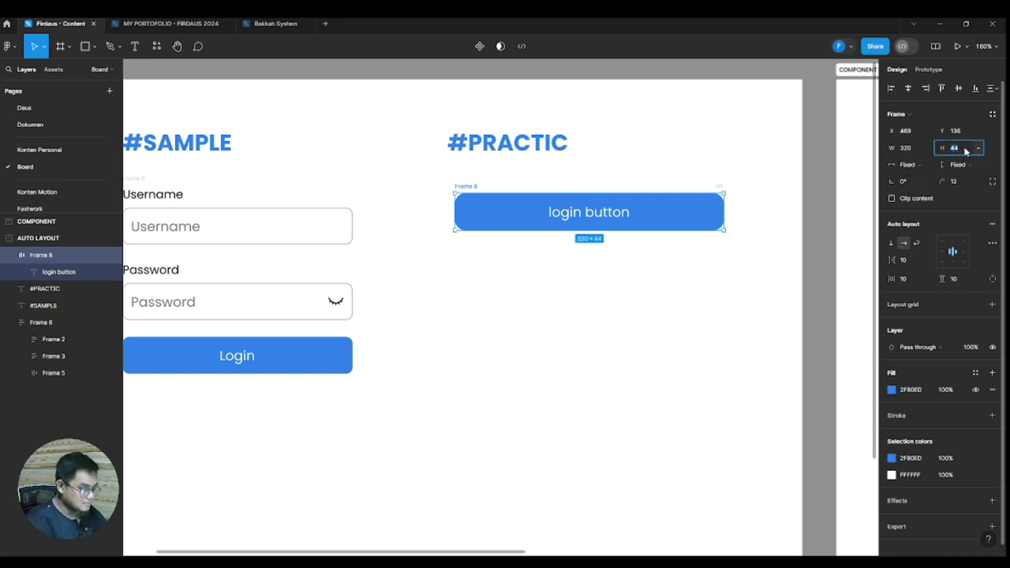
type("48")
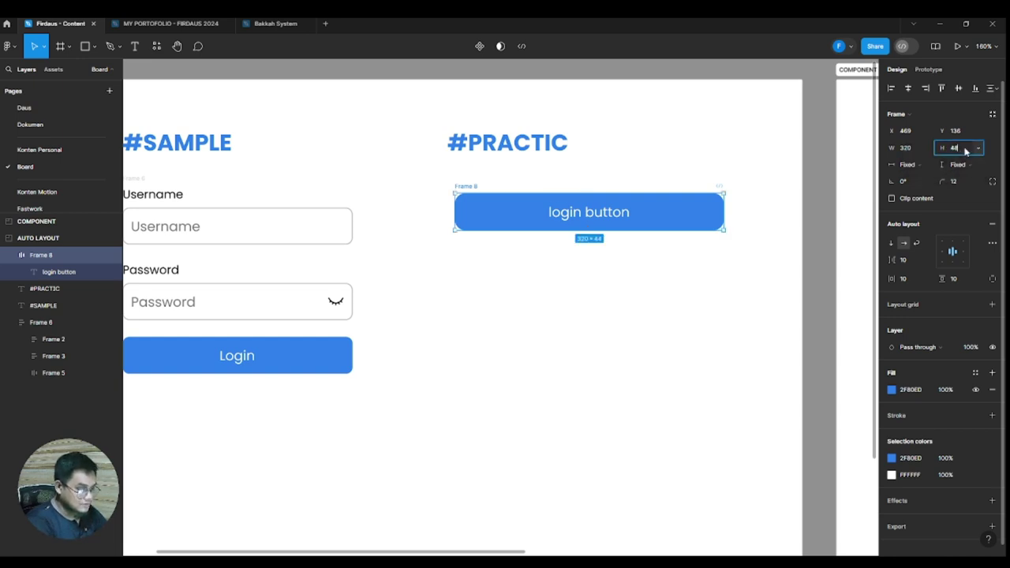
key("Return")
left_click(675, 351)
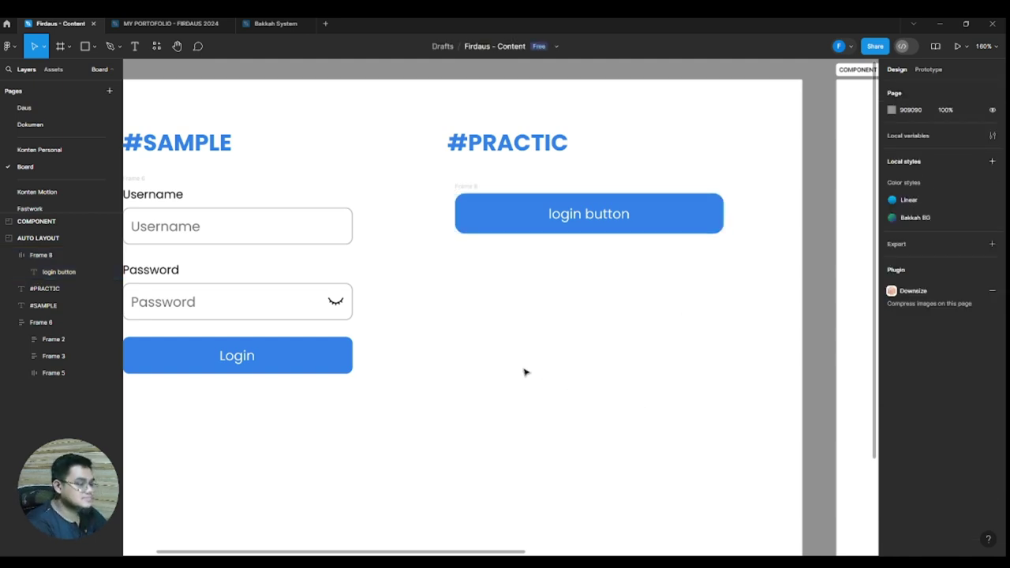
left_click(513, 216)
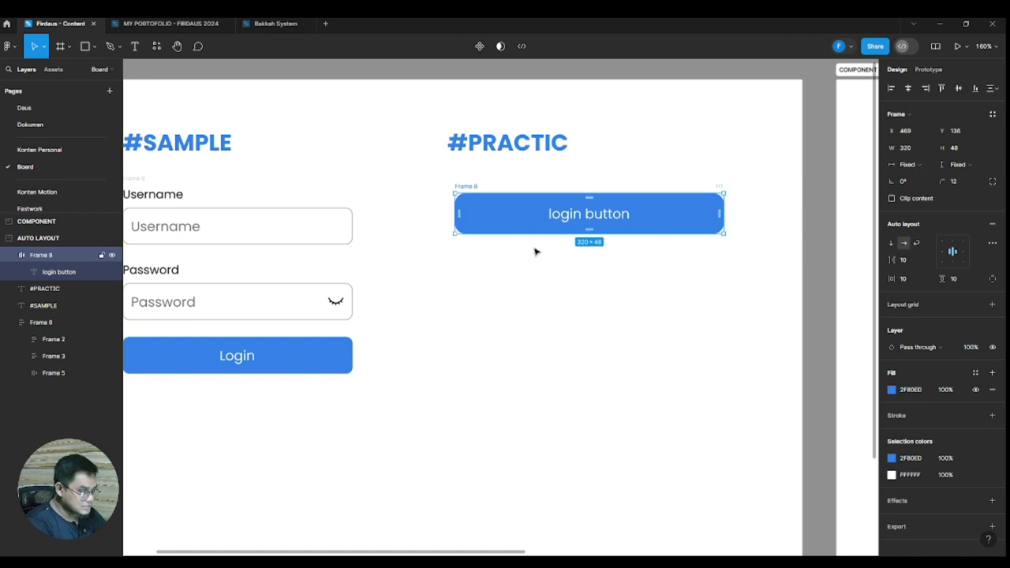
- Move the login button down to Y 303, level with the sample Login button
left_click_drag(534, 222, 535, 360)
scroll(344, 198, "left", 3)
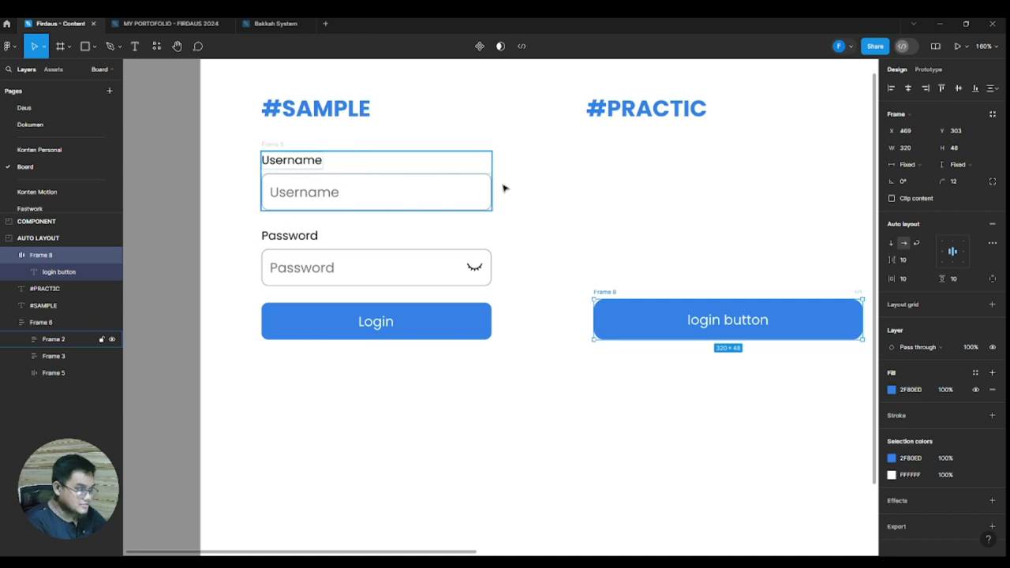
scroll(658, 194, "right", 2)
scroll(658, 194, "up", 1)
- Add a 'username' label in size 14 above the button, aligned with its left edge
left_click(140, 51)
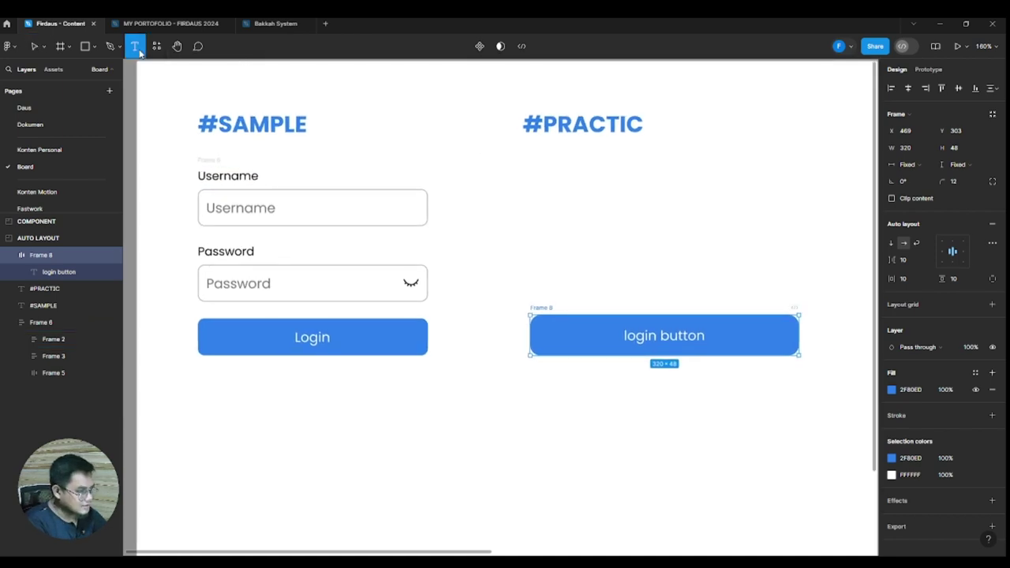
left_click(540, 169)
type("username")
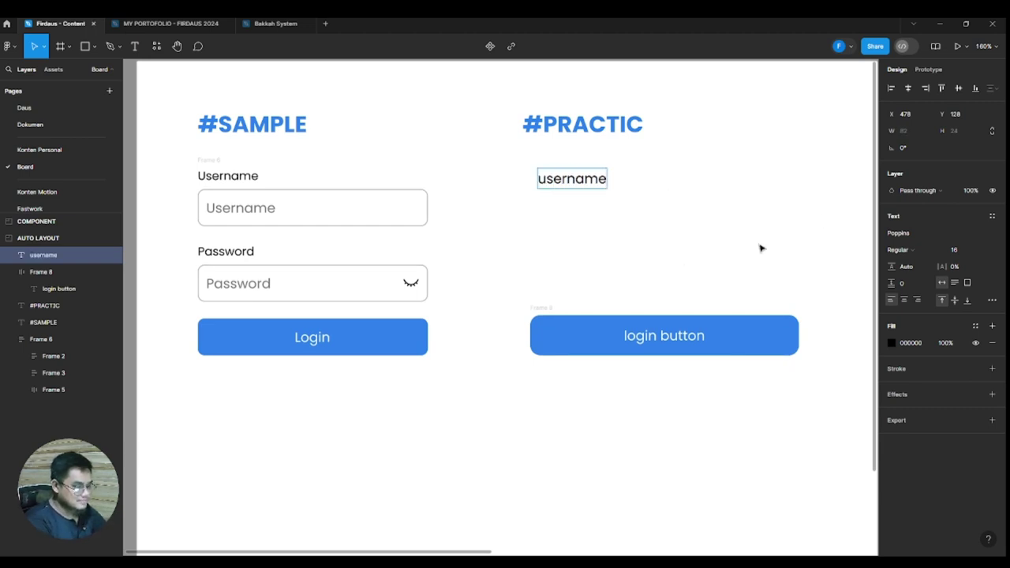
key("Escape")
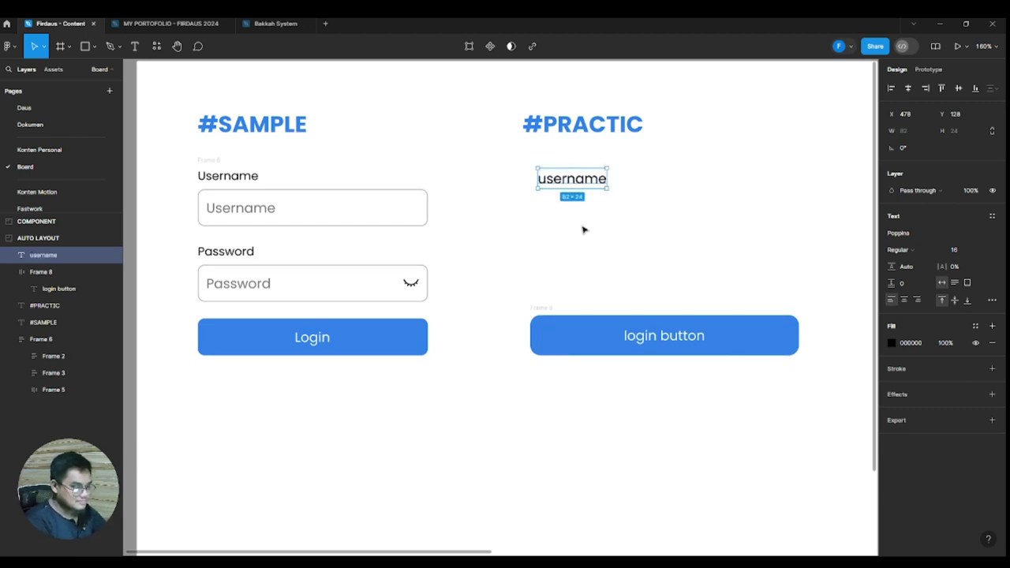
left_click_drag(573, 183, 566, 178)
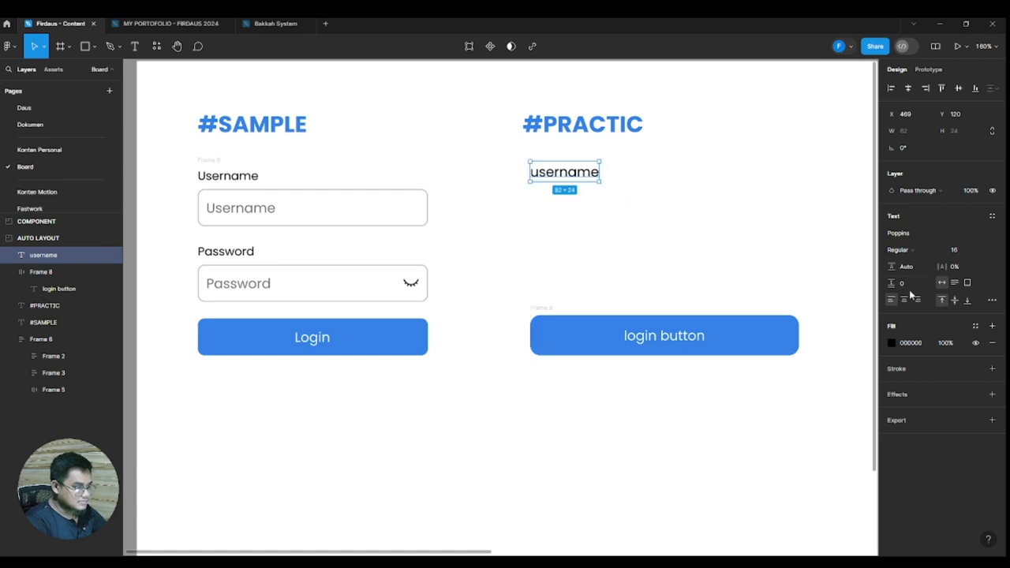
left_click(983, 250)
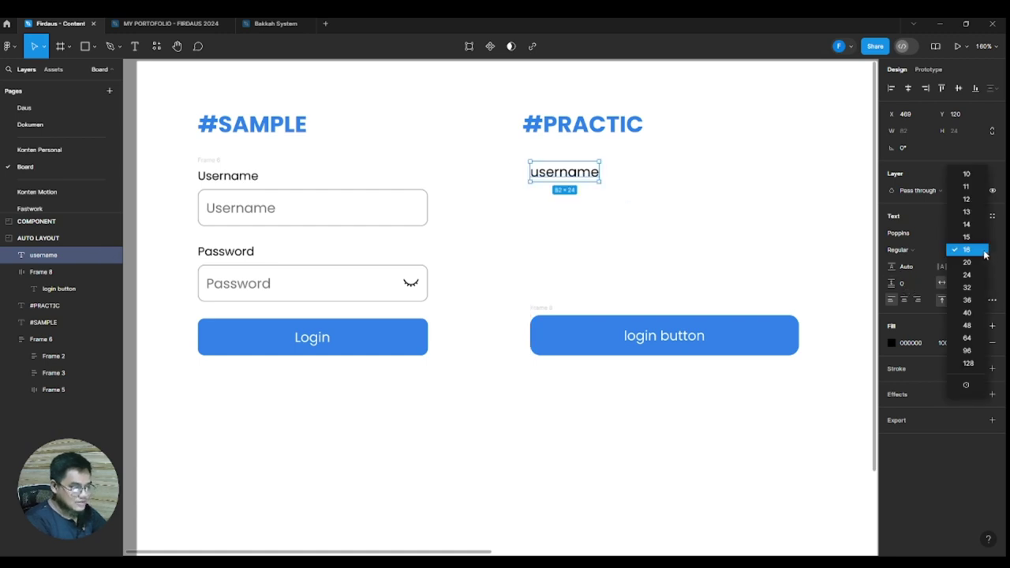
left_click(966, 226)
left_click(550, 304)
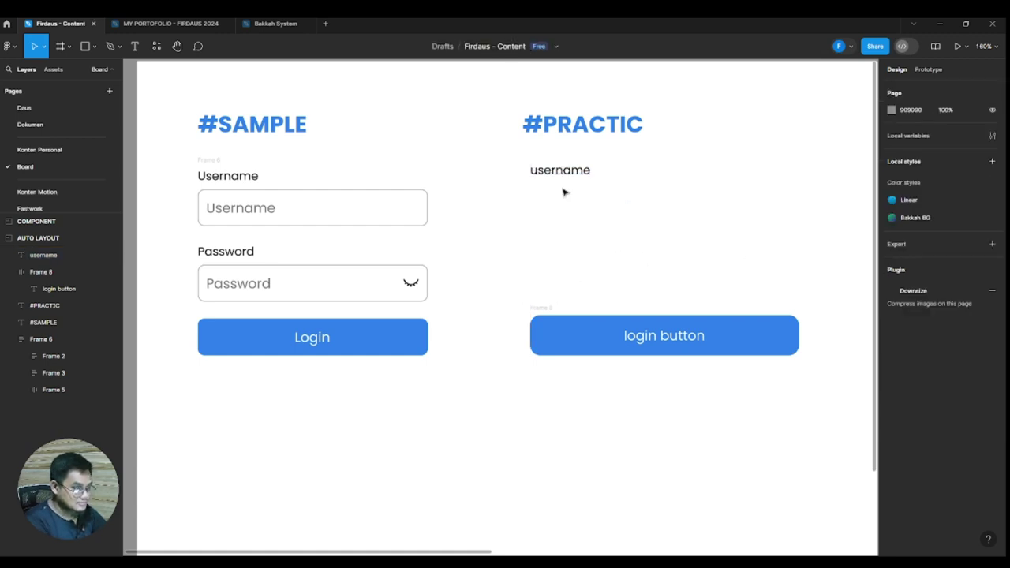
left_click(560, 171)
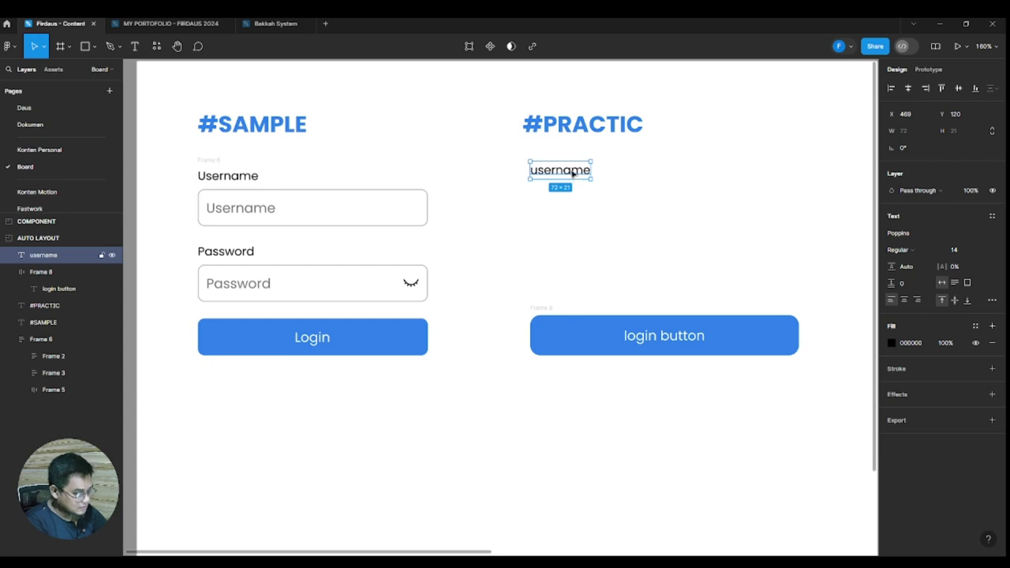
right_click(572, 174)
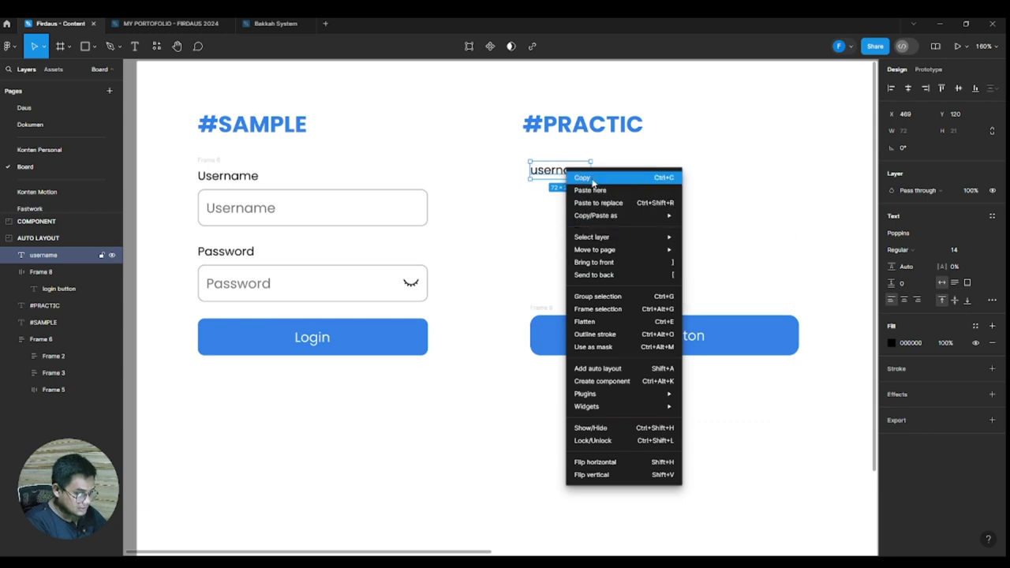
- Copy the username label and paste the copy just beneath it
left_click(591, 180)
left_click(564, 218)
right_click(561, 218)
mouse_move(592, 262)
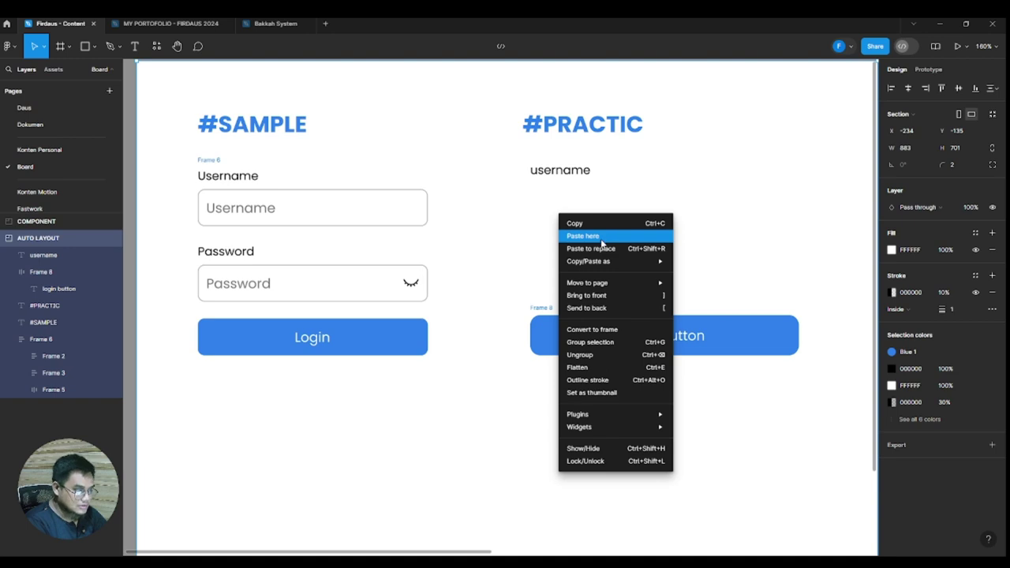
left_click(600, 238)
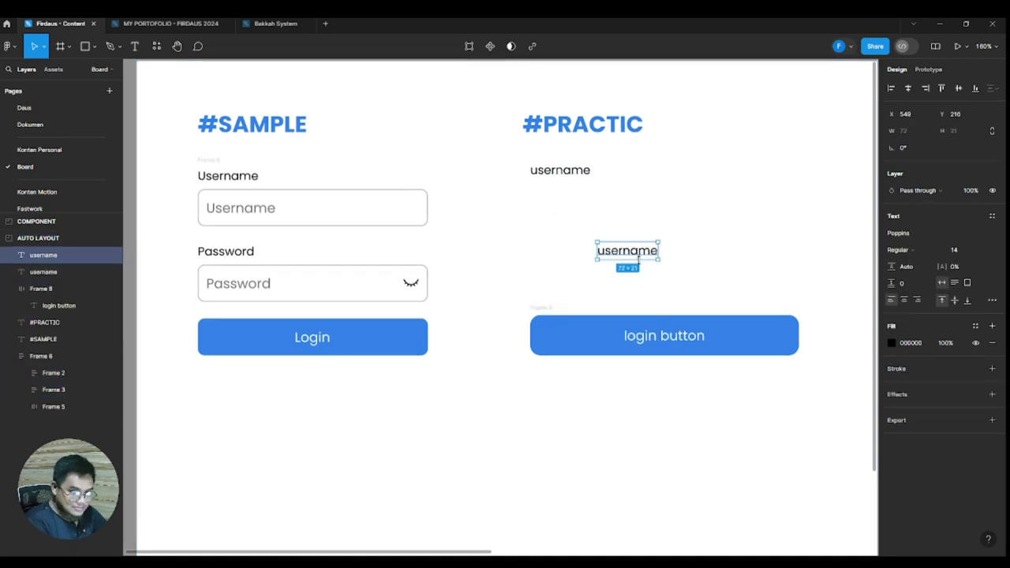
left_click_drag(616, 248, 559, 203)
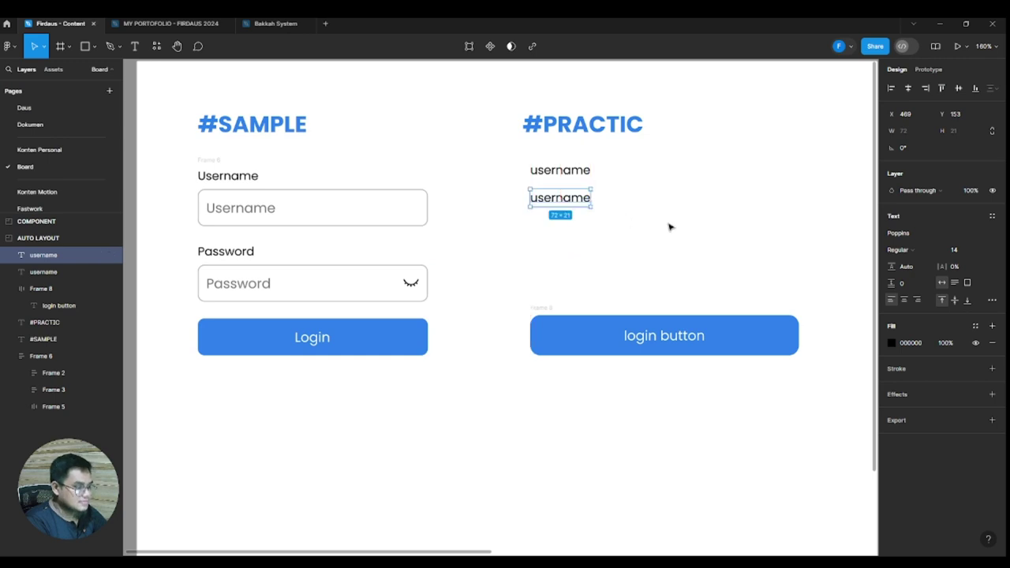
key("Escape")
left_click(555, 203)
- Give the copied username text a grey 777777 fill
left_click(925, 345)
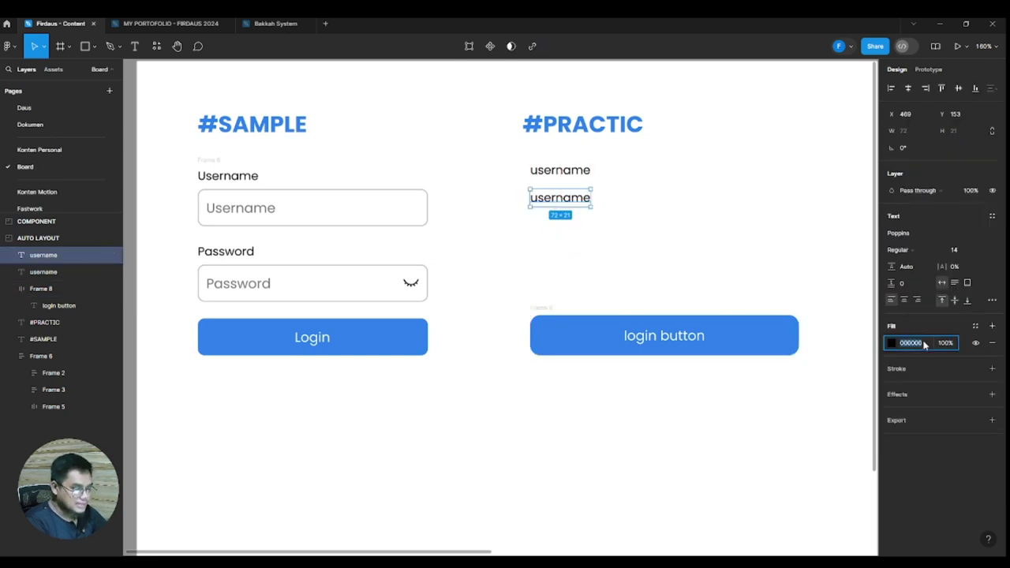
type("7")
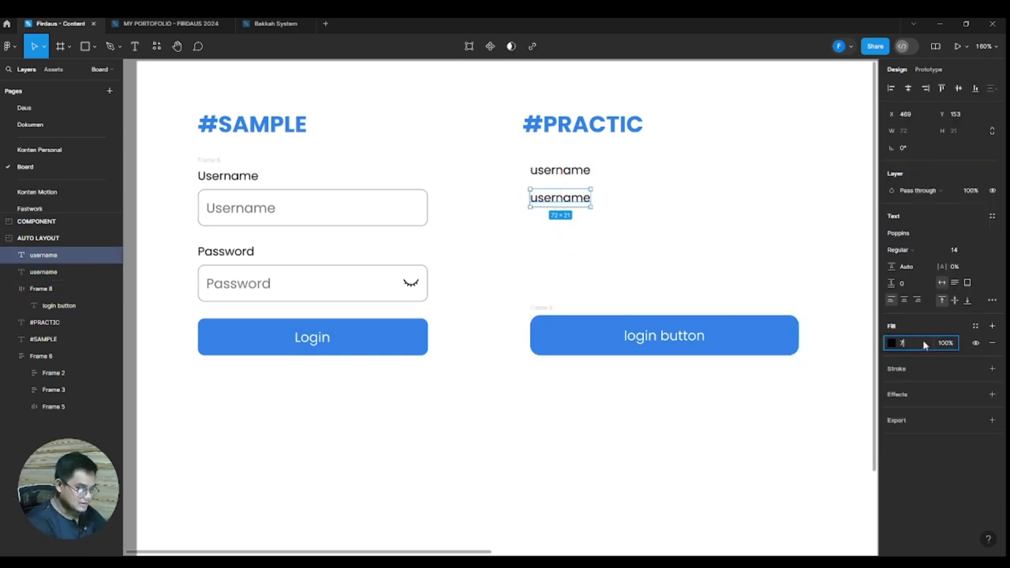
type("7777")
key("Return")
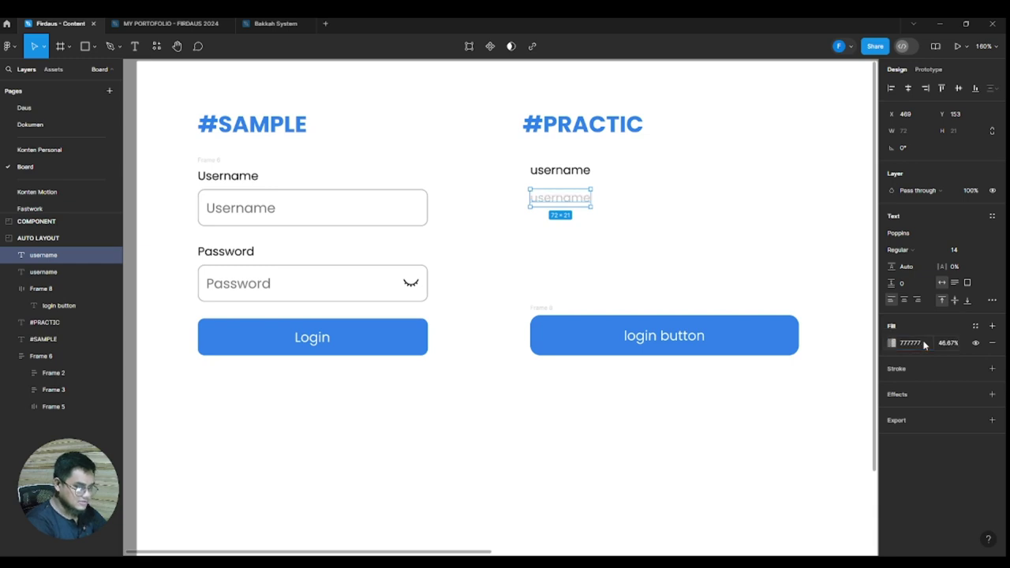
key("Escape")
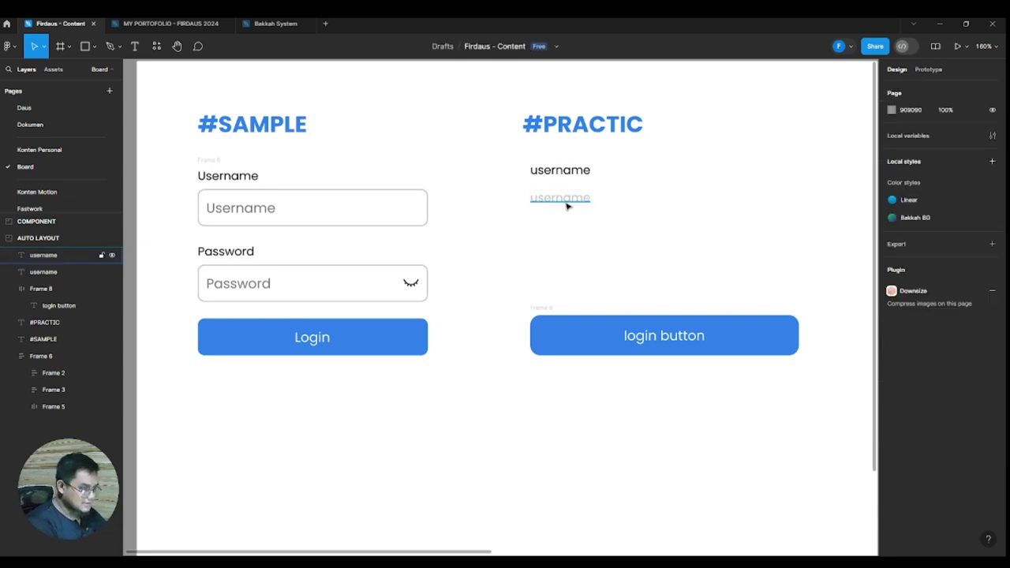
left_click(564, 200)
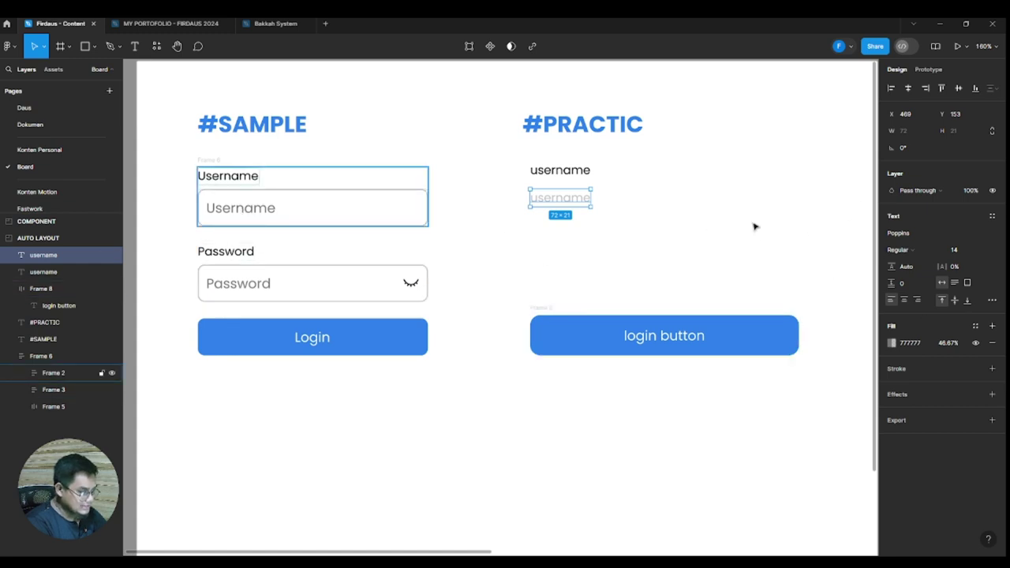
- Set the grey placeholder to size 16 and wrap it in auto layout with Shift+A
left_click(987, 251)
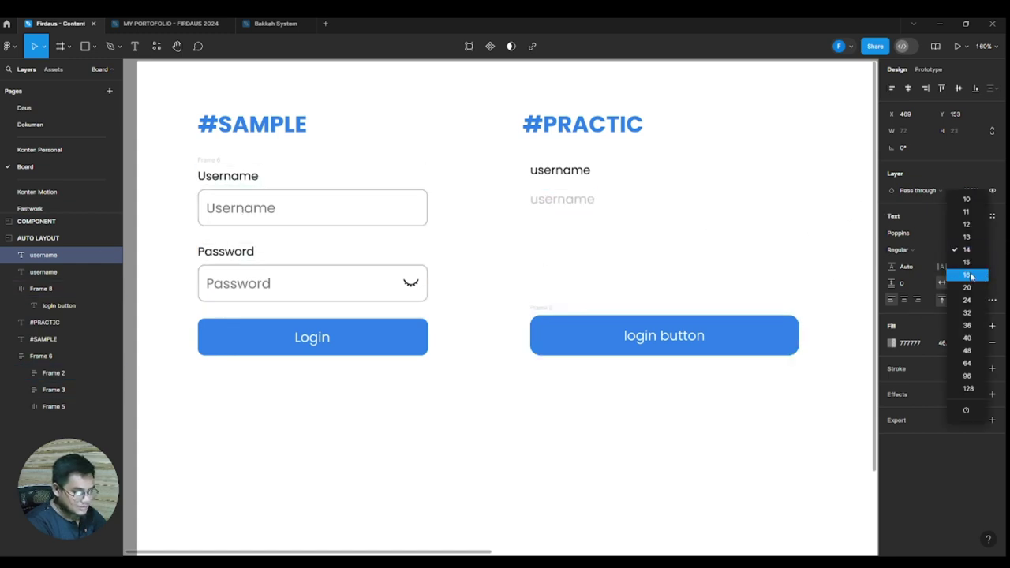
left_click(971, 275)
left_click(566, 219)
left_click(573, 198)
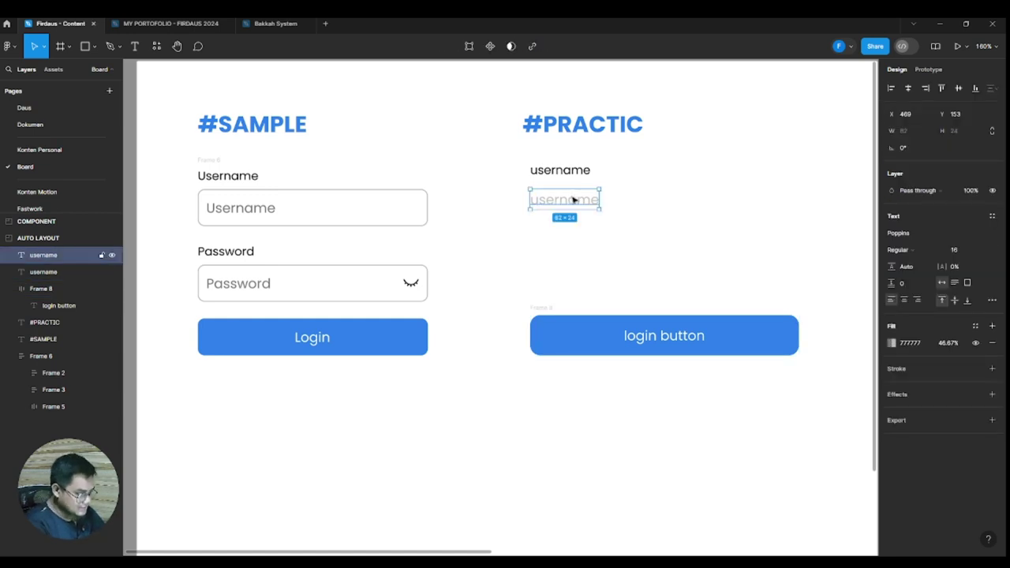
key("shift+a")
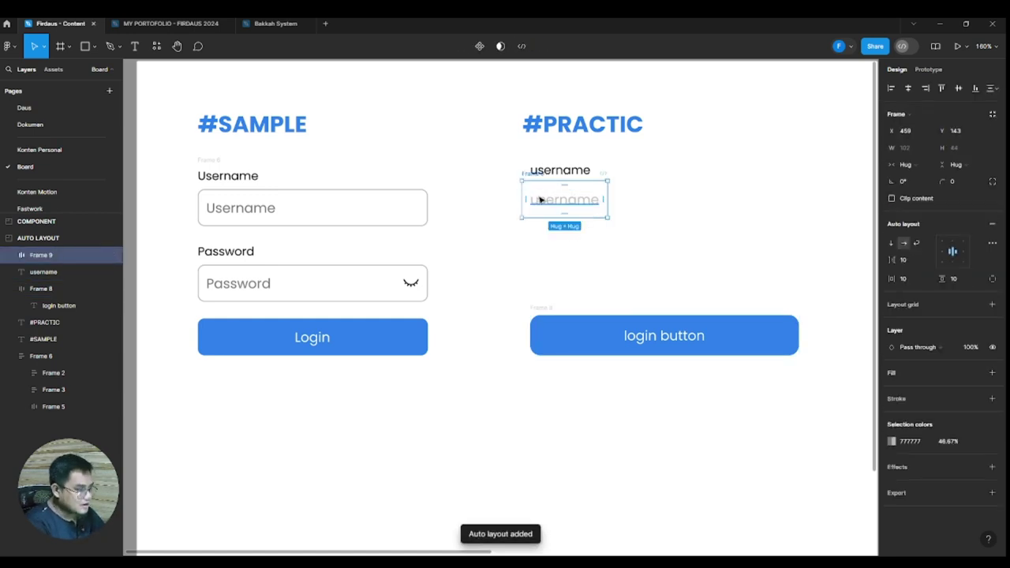
- Widen the placeholder's Frame 9 to a fixed 320 px, matching the login button
left_click_drag(540, 200, 553, 197)
scroll(566, 286, "right", 3)
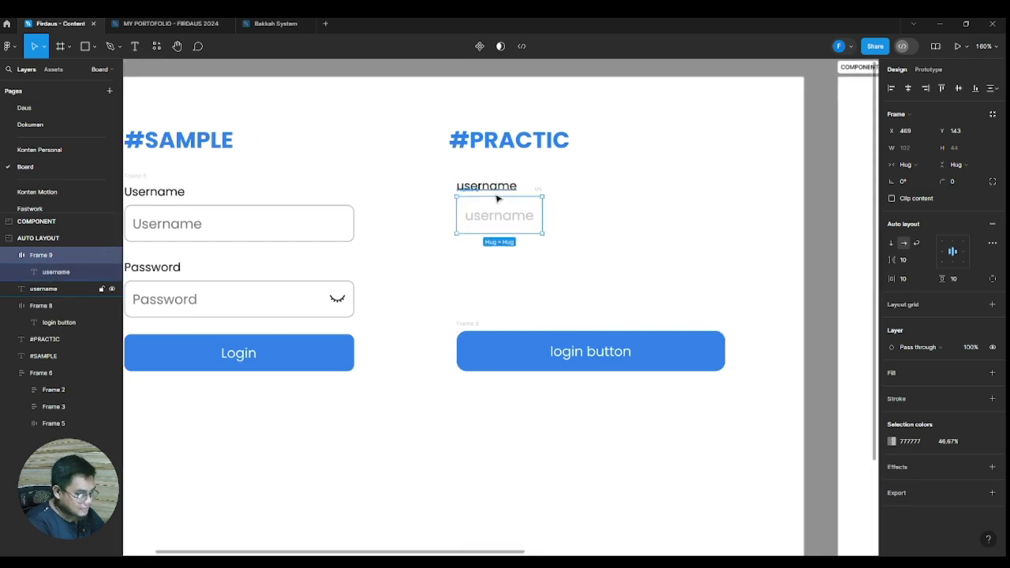
left_click(955, 164)
left_click(780, 203)
left_click(710, 226)
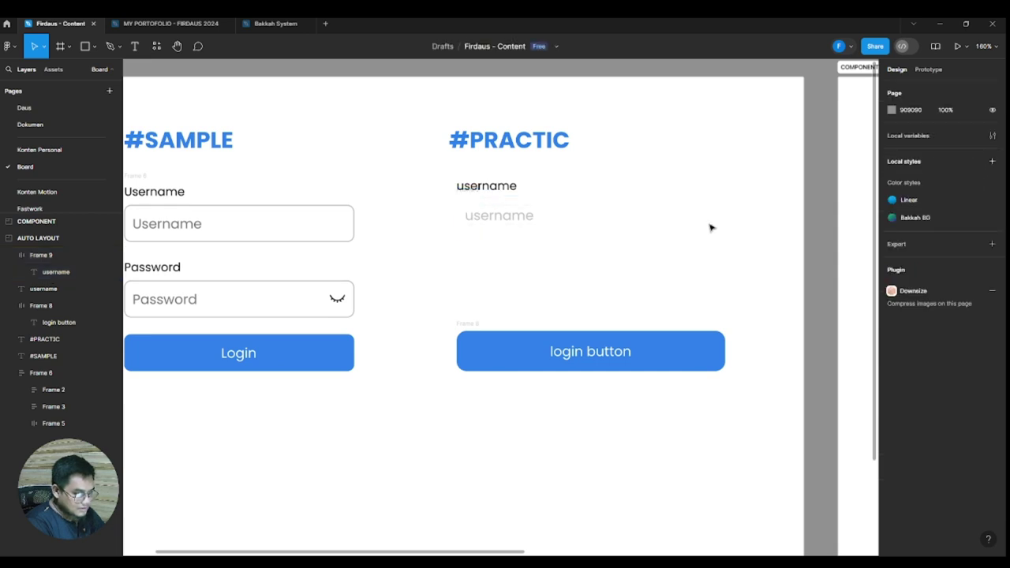
left_click(513, 219)
left_click(461, 199)
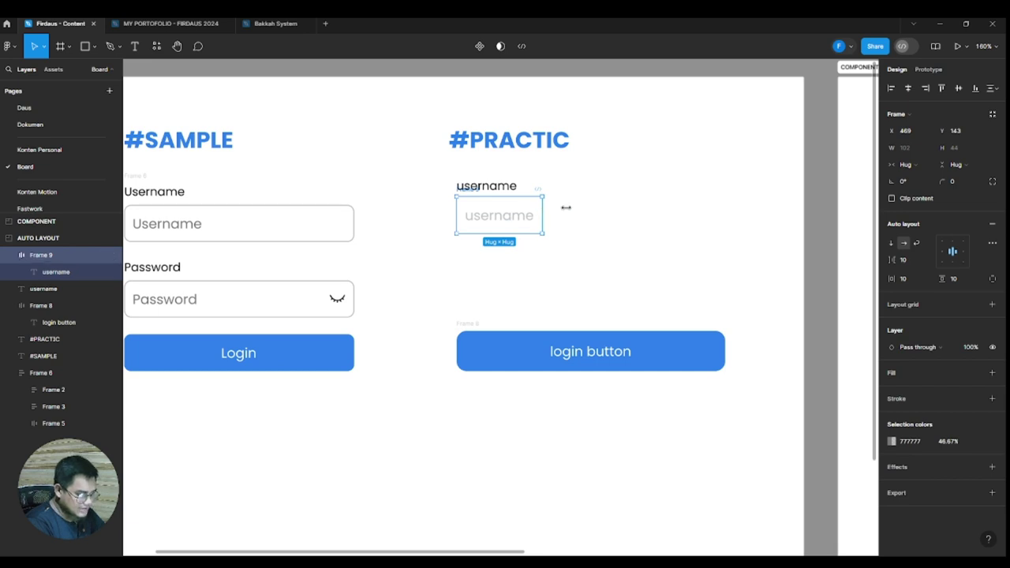
left_click_drag(566, 208, 724, 209)
- Left-align the username placeholder inside its 320-wide frame
left_click(569, 269)
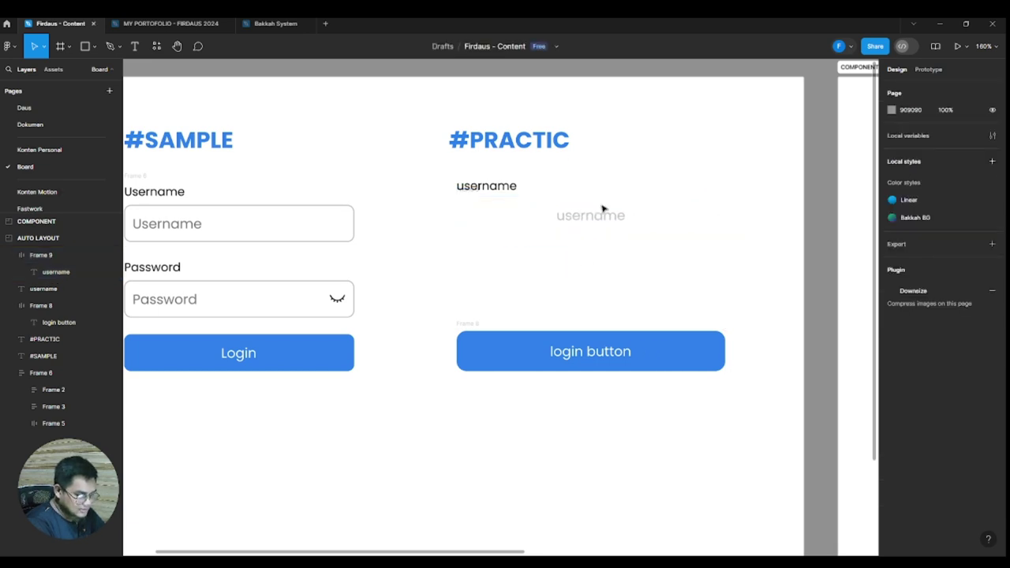
left_click(652, 214)
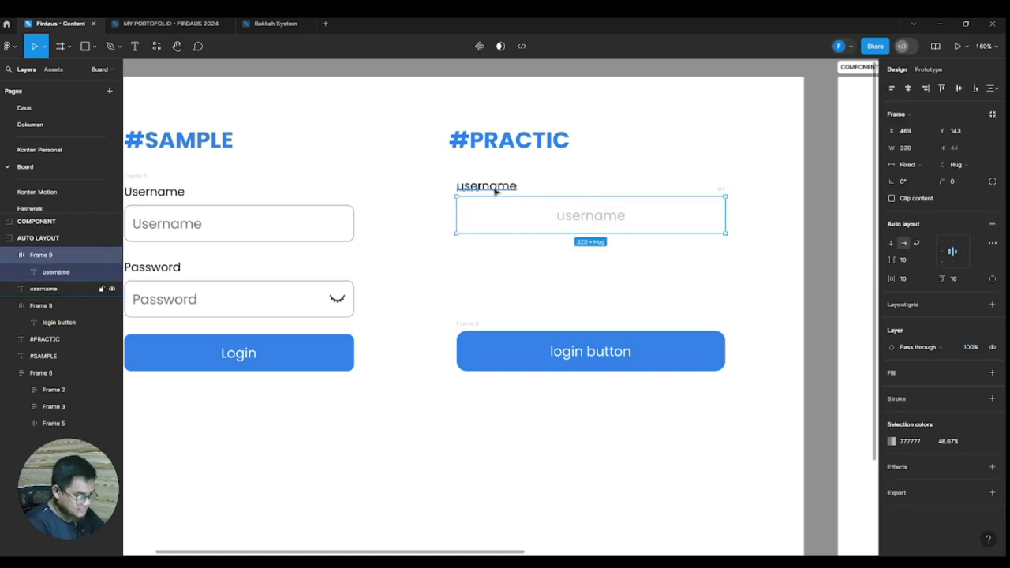
key("alt")
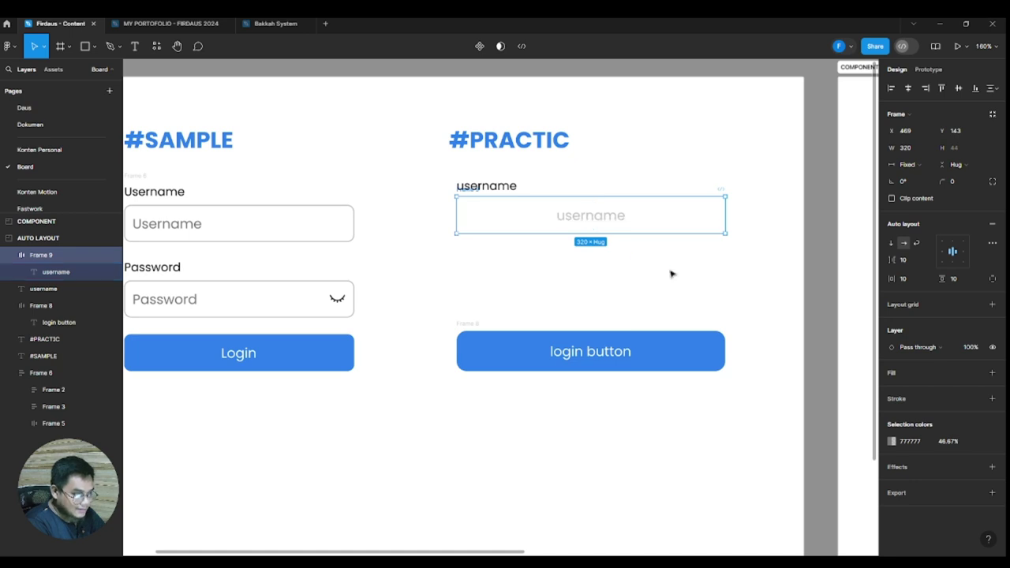
left_click(942, 252)
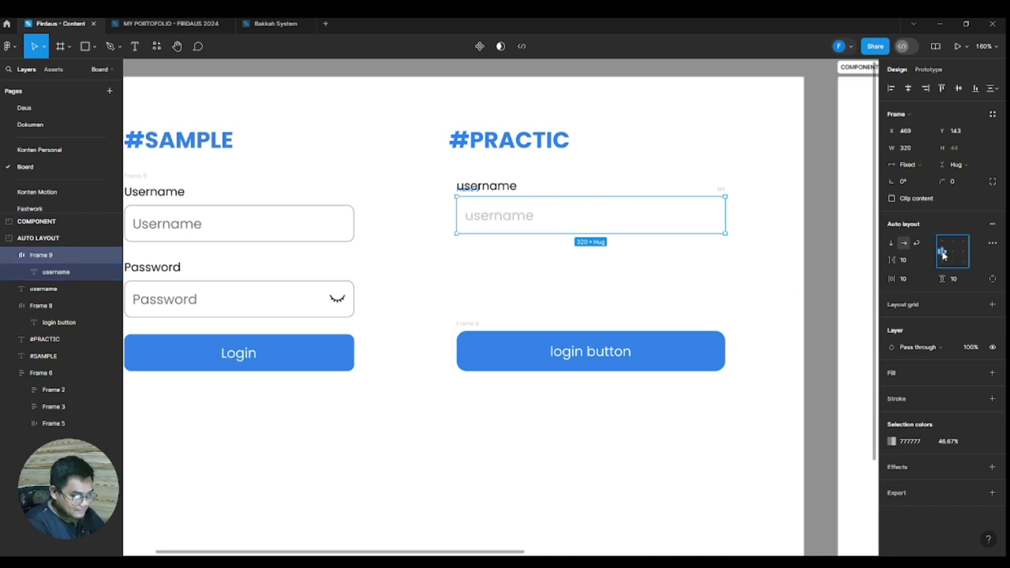
left_click(476, 216)
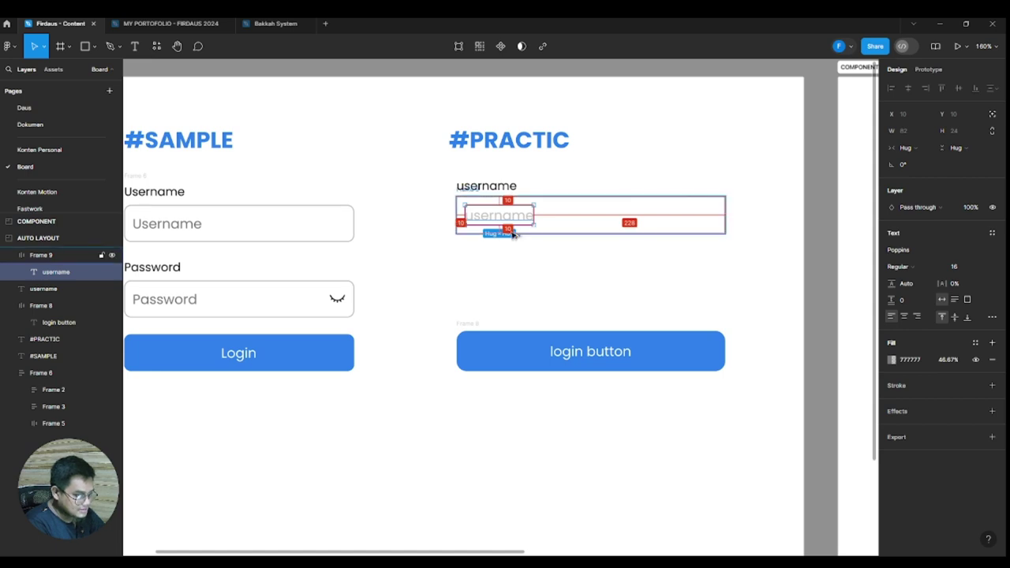
left_click(576, 229)
- Set the username input frame's horizontal padding to 8 px
left_click(907, 279)
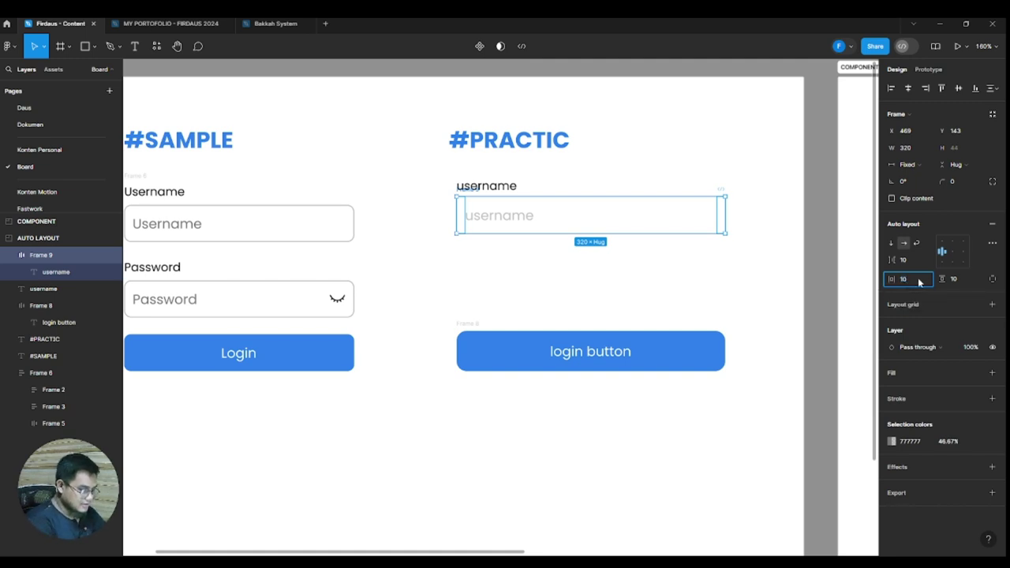
type("1020")
key("Return")
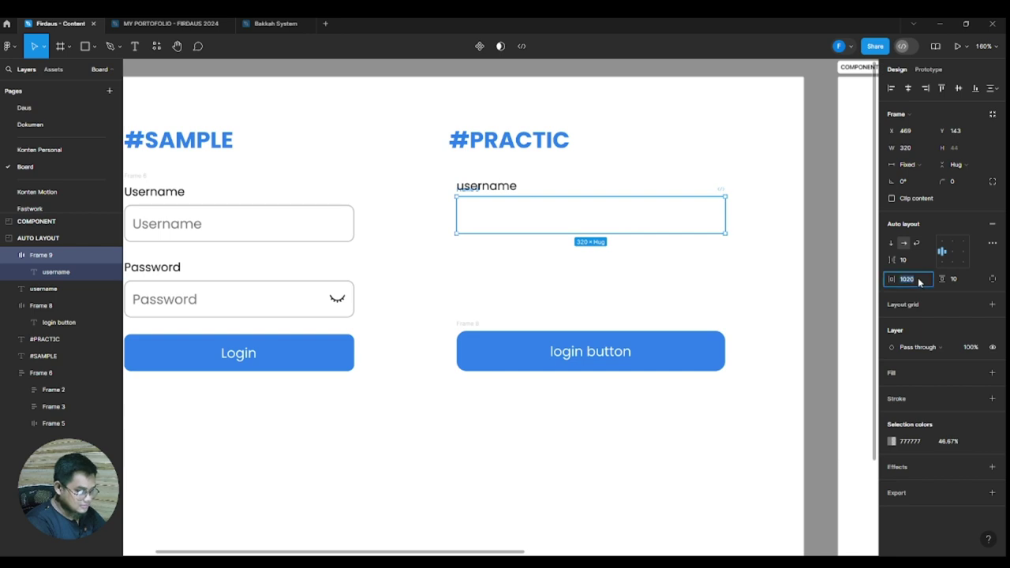
type("20")
key("Return")
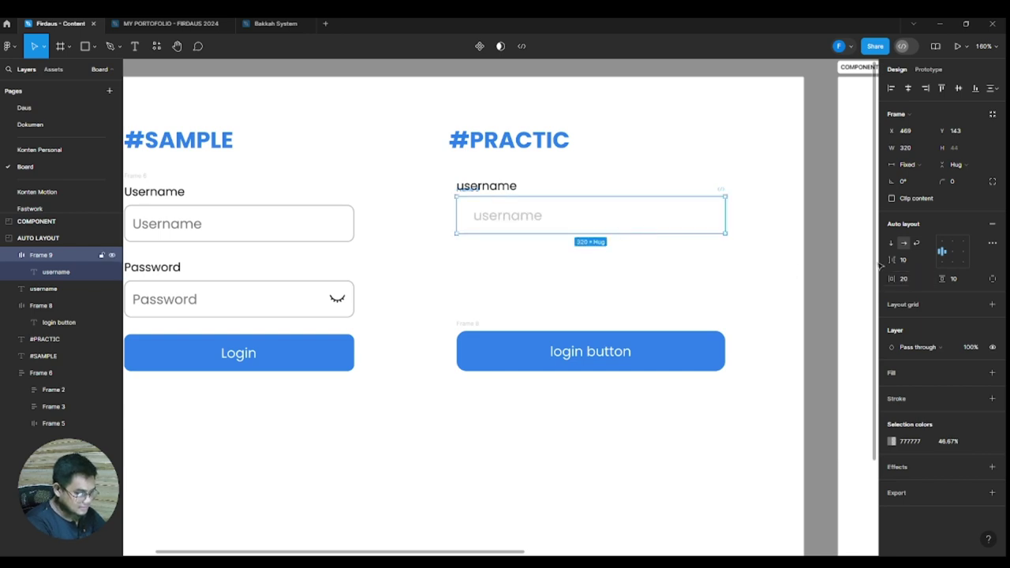
left_click(916, 281)
type("12")
key("Return")
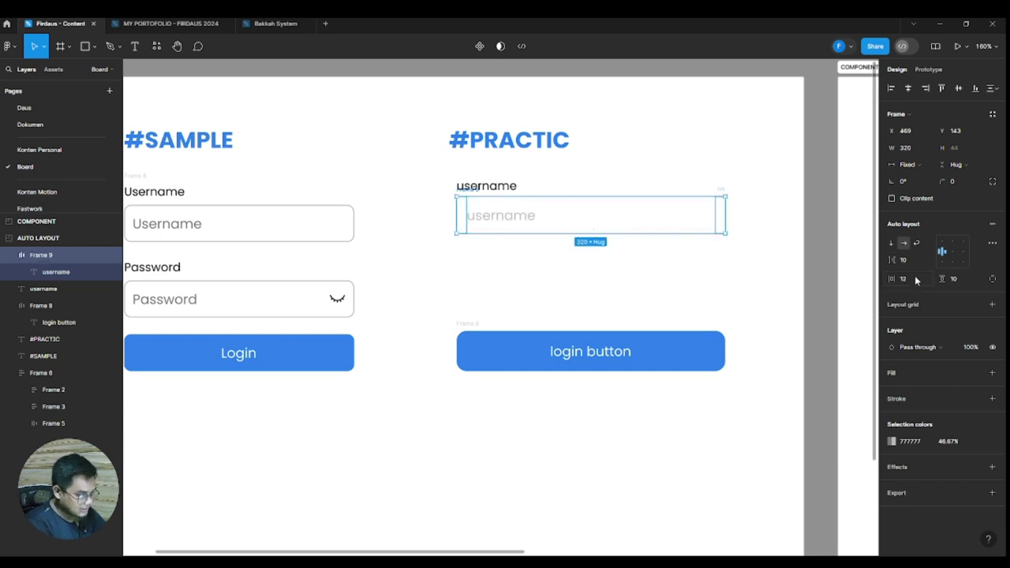
left_click(915, 280)
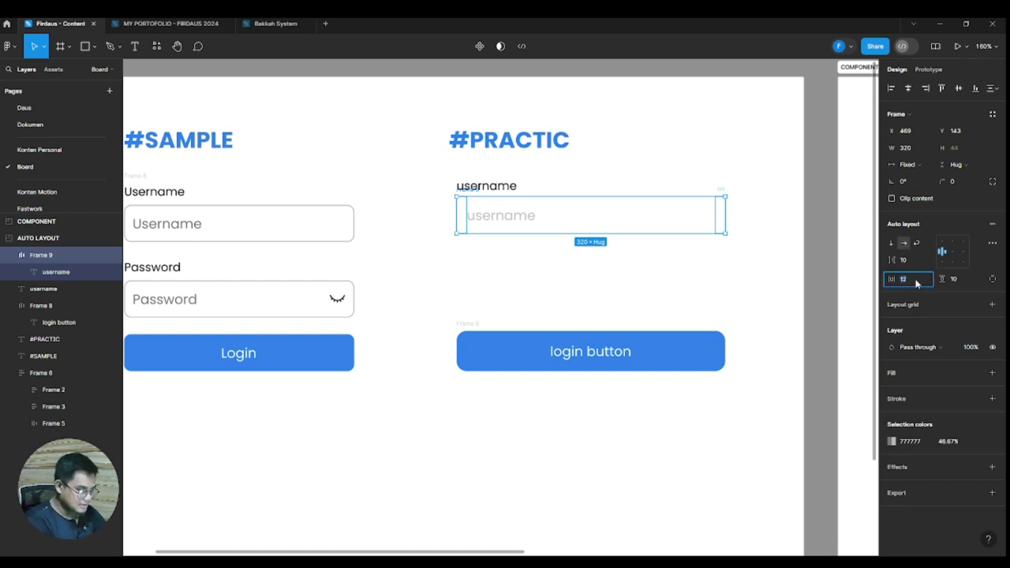
type("8")
left_click(557, 289)
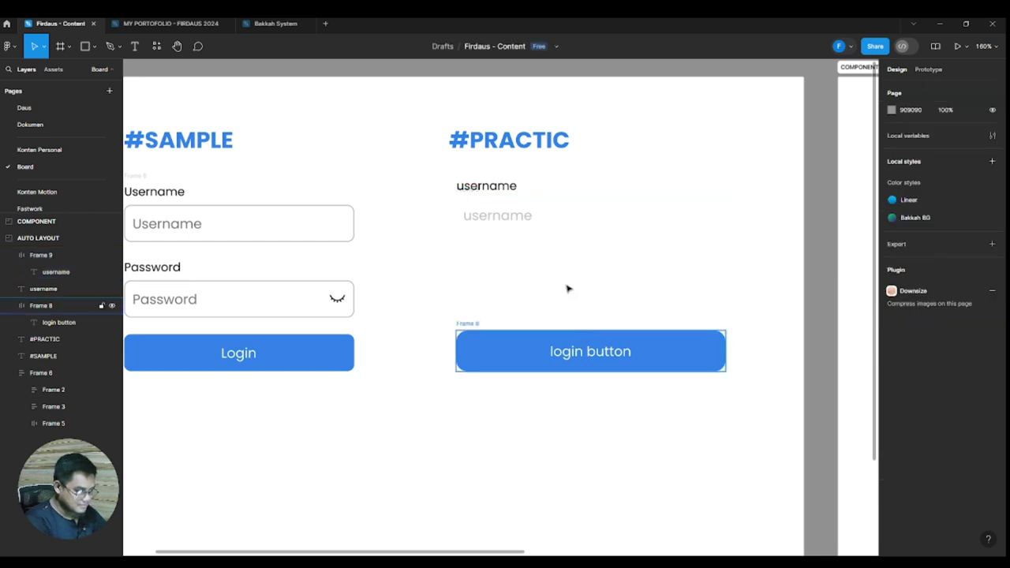
- Switch the input's height from Hug to a fixed 48 px, making it 320×48
left_click(557, 219)
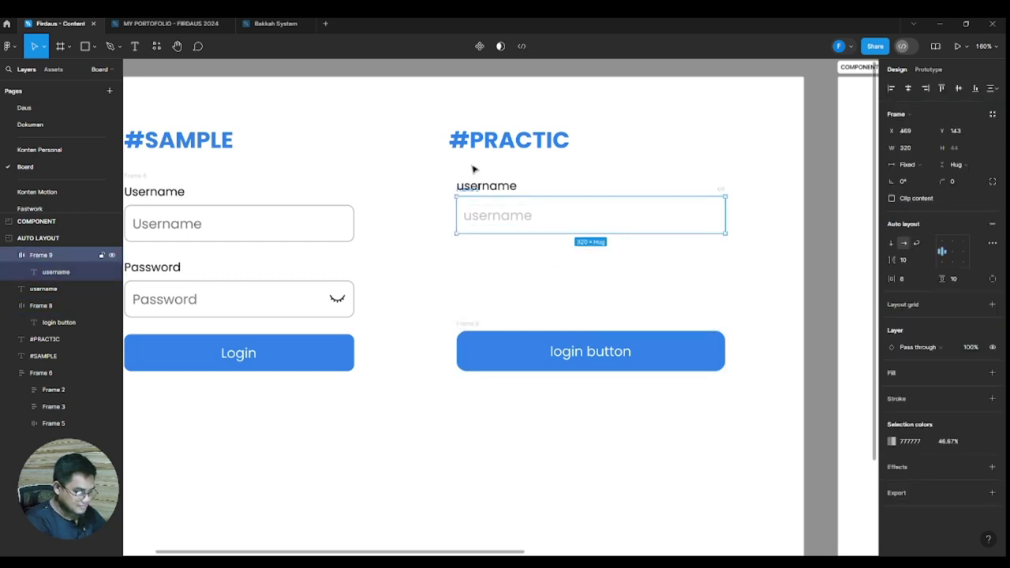
left_click(958, 164)
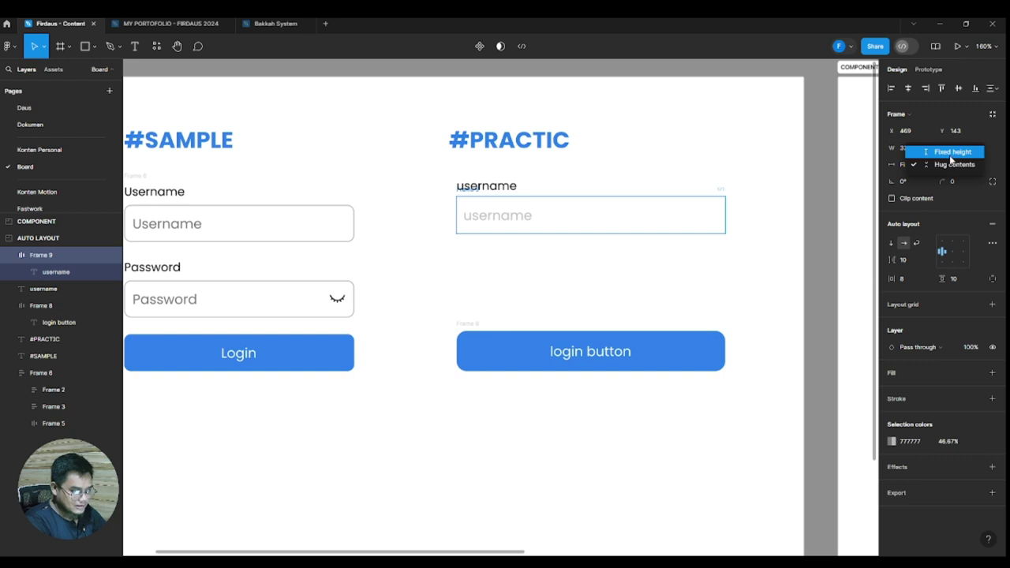
left_click(951, 164)
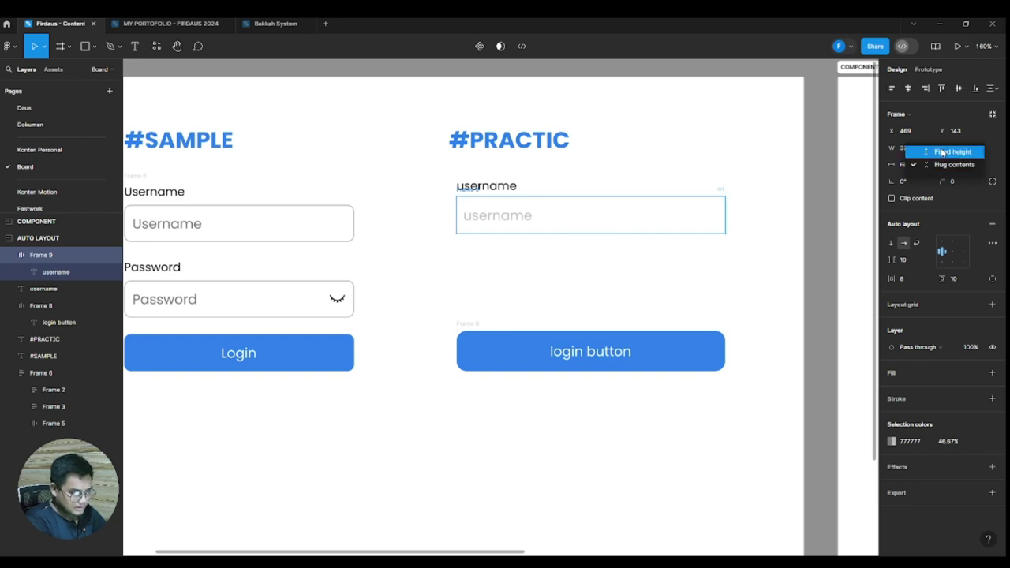
left_click(946, 152)
left_click(960, 149)
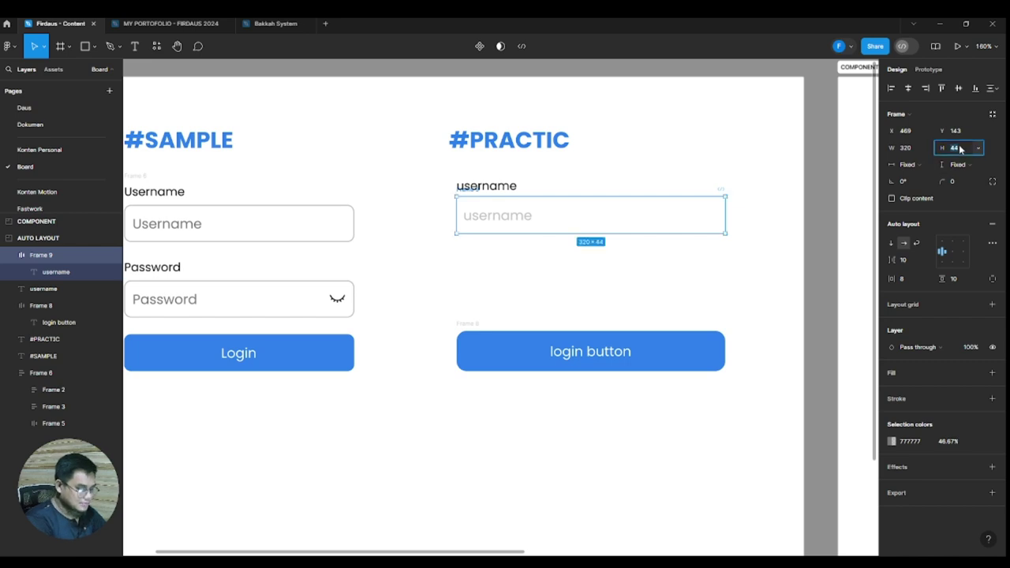
type("48")
key("Return")
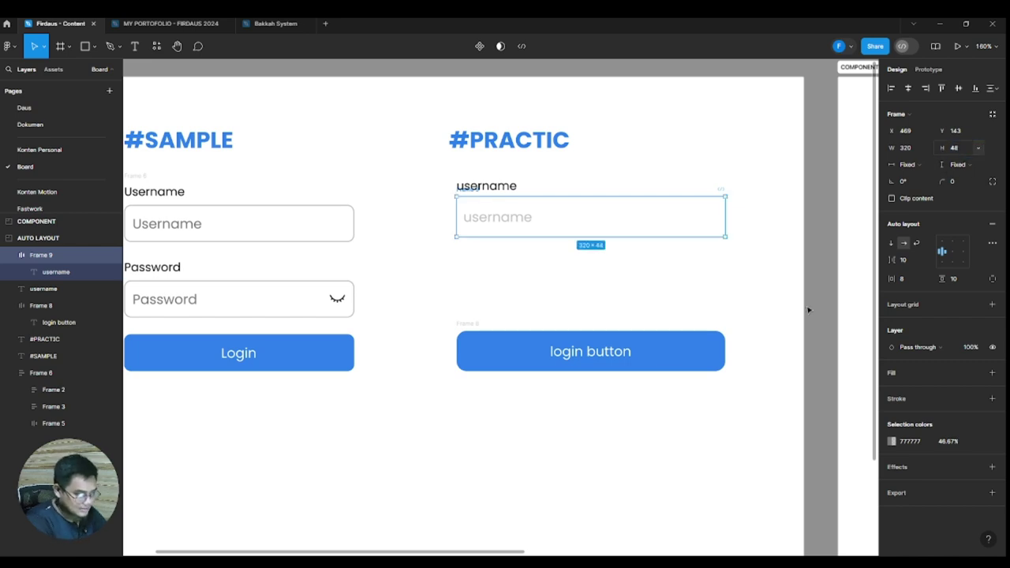
left_click(566, 295)
left_click(510, 237)
left_click(457, 197)
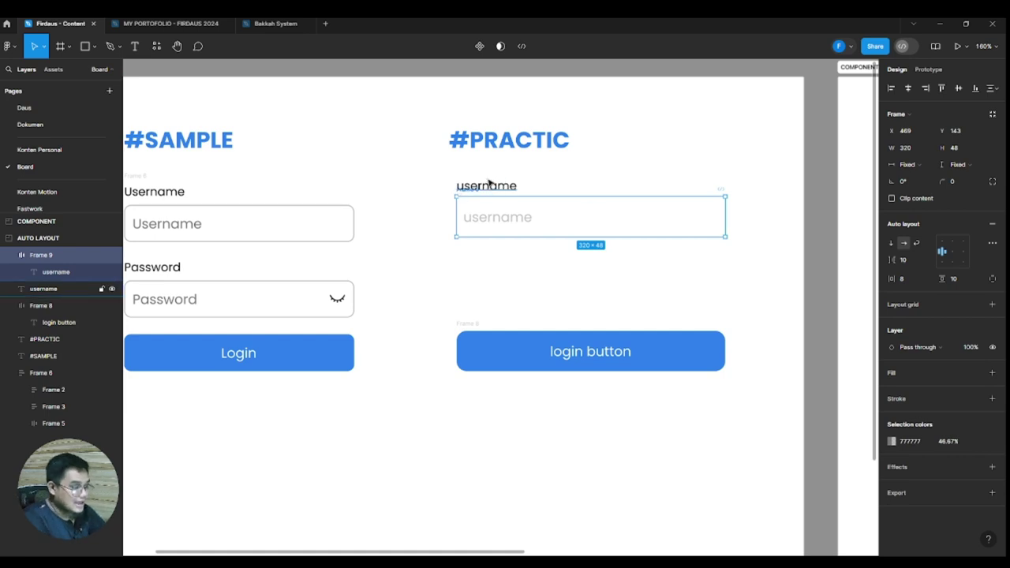
- Add a 777777 grey stroke to the username input and round its corners to 12
scroll(489, 183, "up", 6)
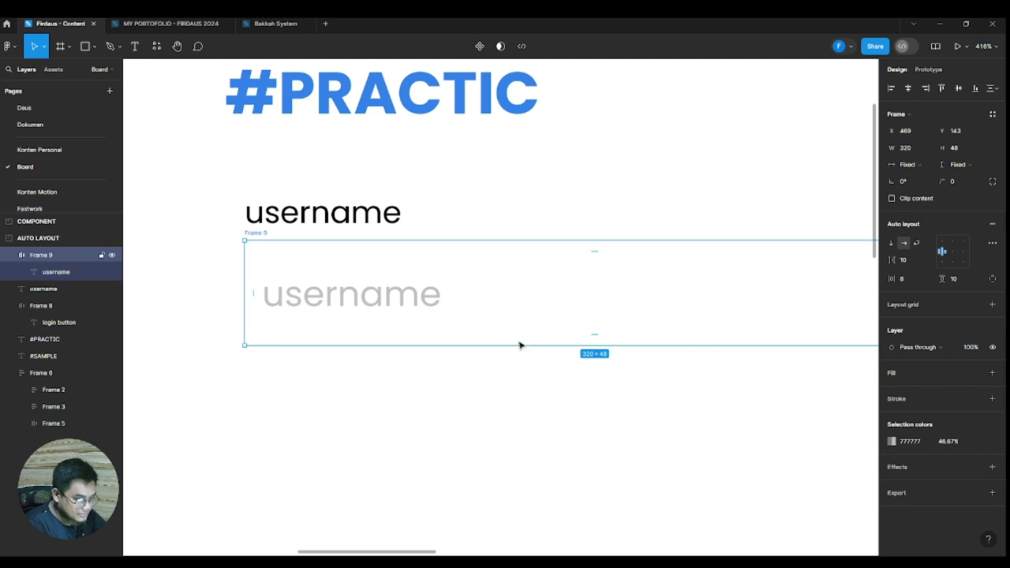
scroll(447, 317, "right", 3)
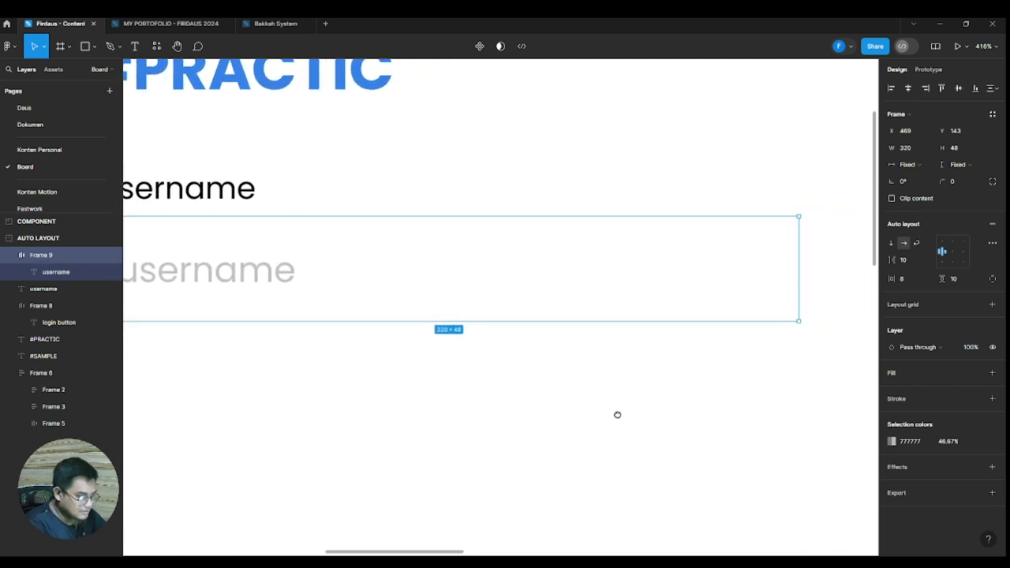
scroll(337, 426, "left", 3)
left_click(992, 398)
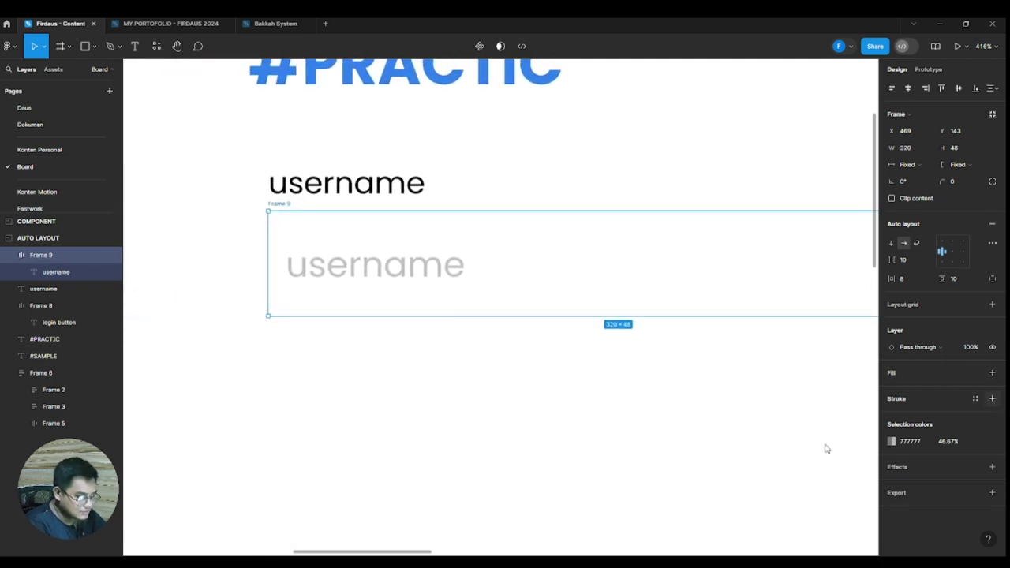
scroll(519, 490, "right", 1)
left_click(915, 415)
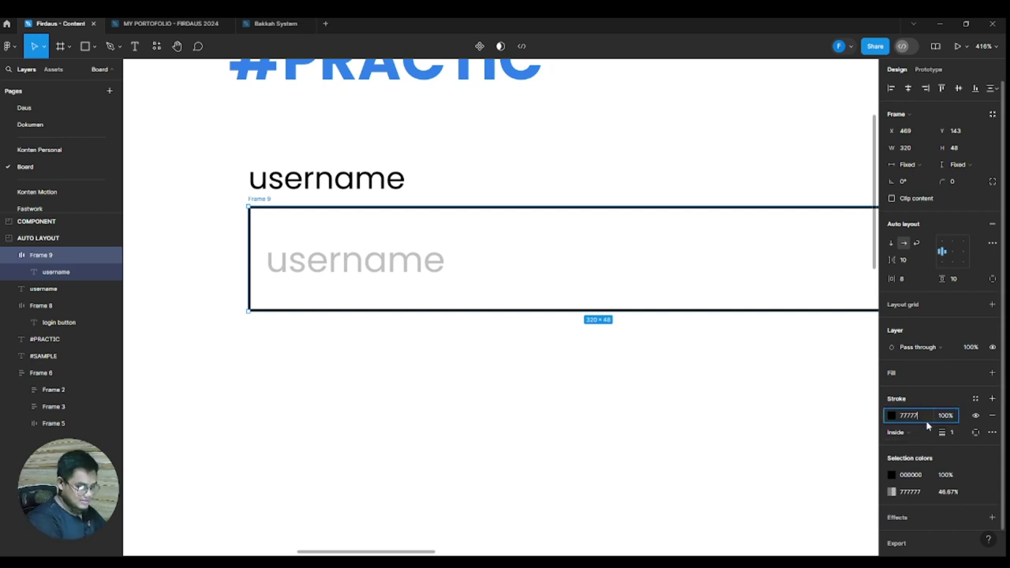
type("777777")
key("Return")
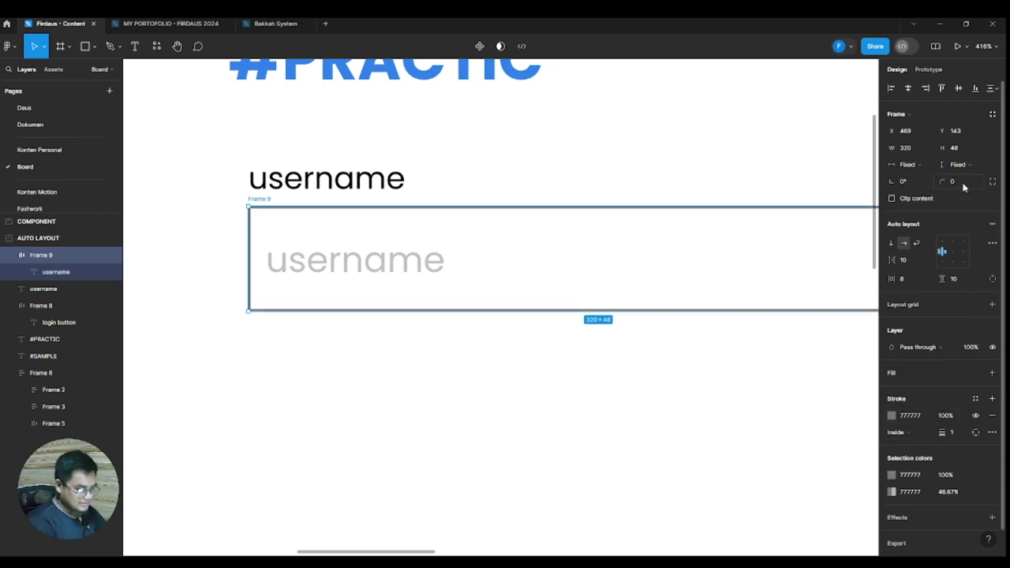
key("Return")
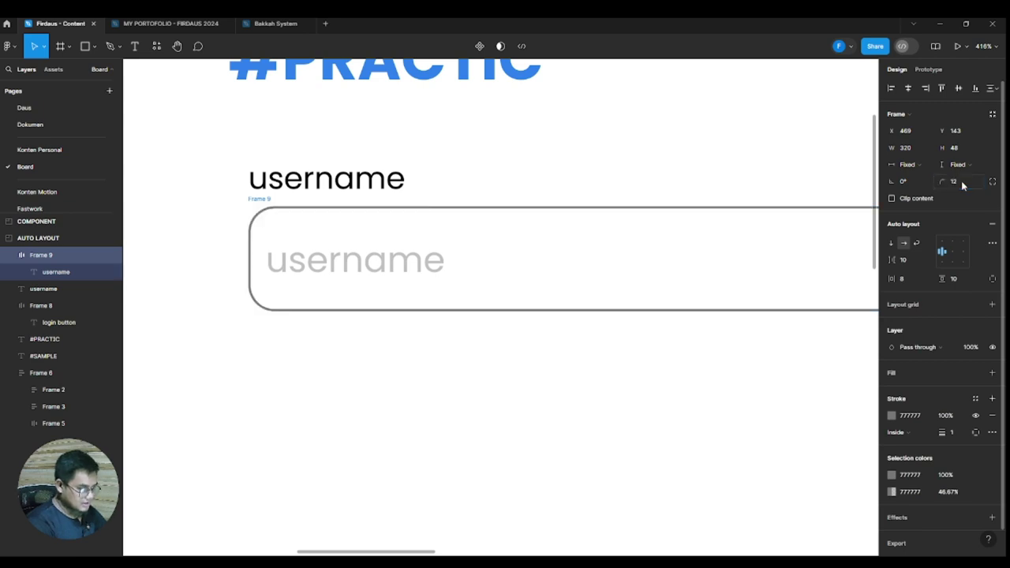
scroll(384, 392, "right", 2)
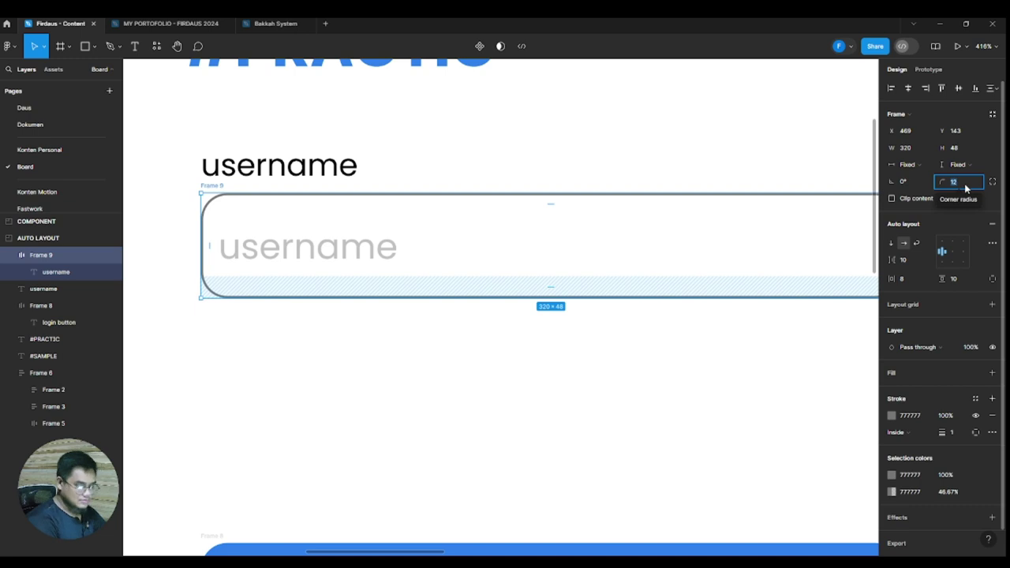
- Change the input's border to a paler light grey at 1.5 weight
left_click(617, 391)
left_click(639, 237)
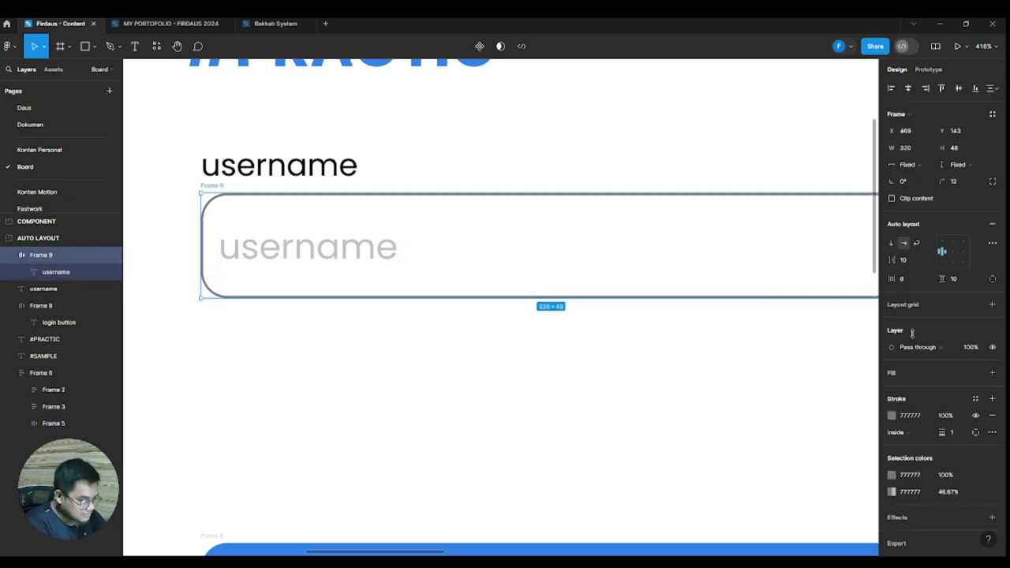
left_click(892, 415)
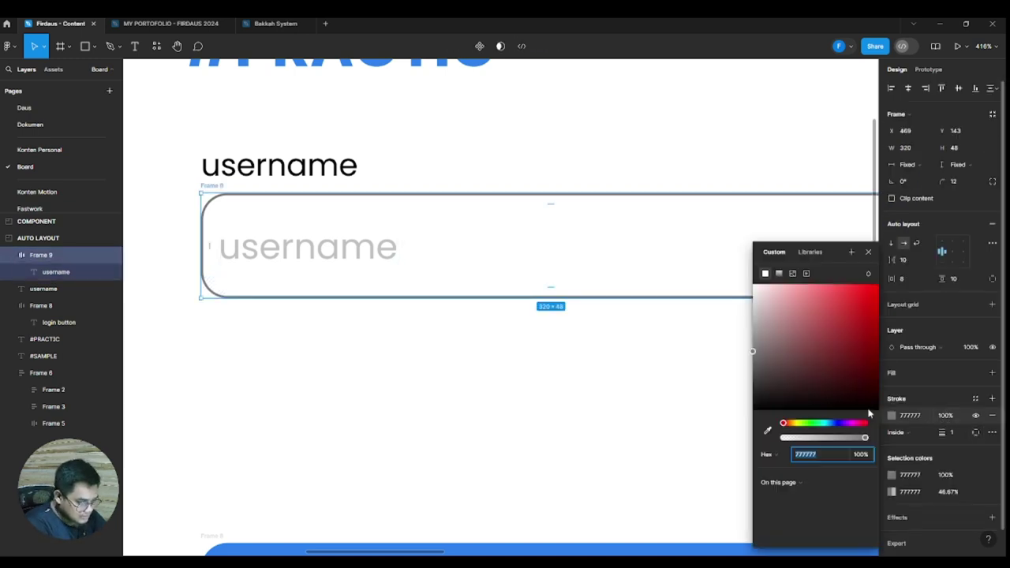
type("C8C8C8")
key("Return")
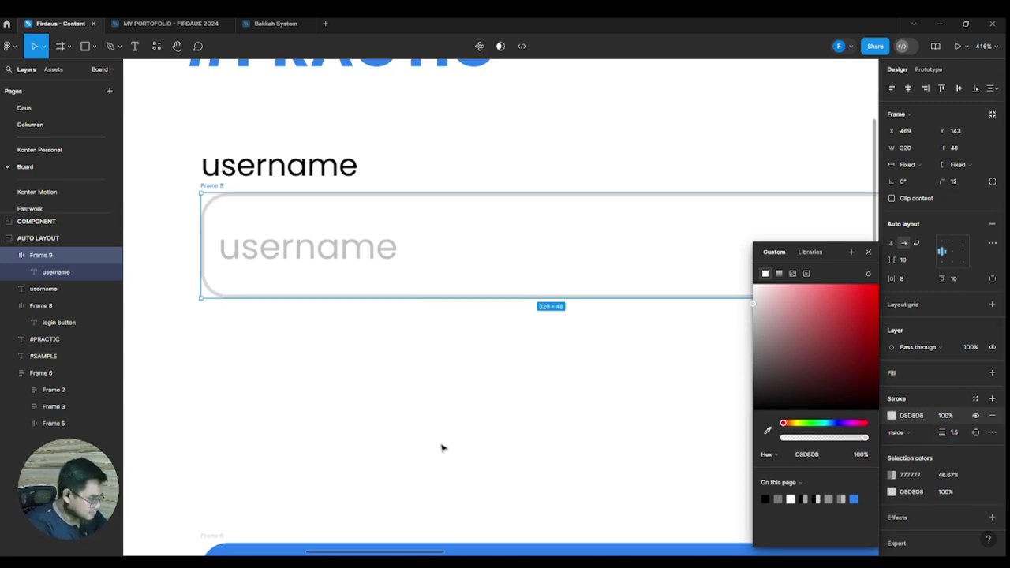
left_click(419, 419)
scroll(420, 418, "down", 1)
scroll(420, 419, "down", 5)
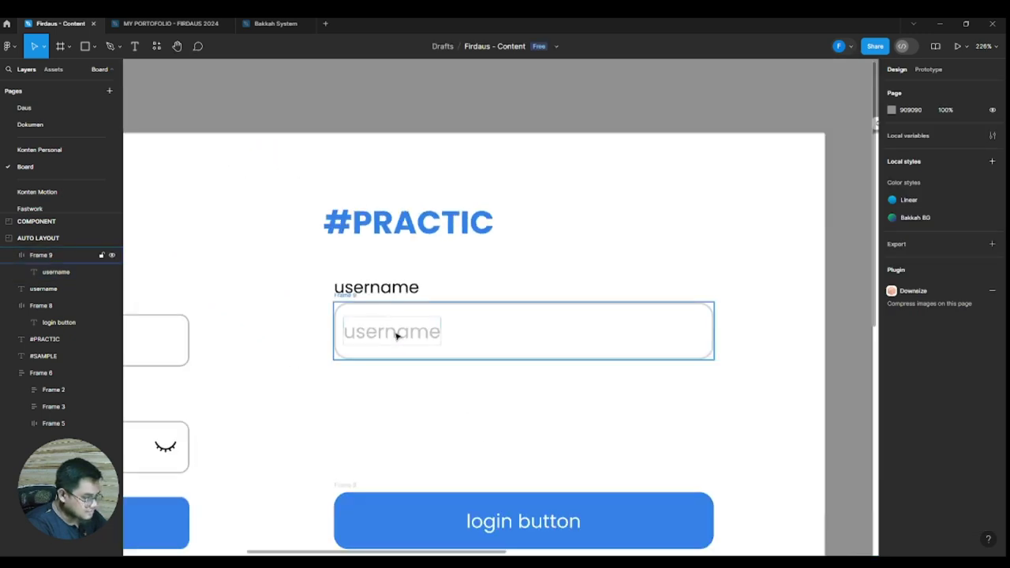
- Select the username label and input together and wrap them in auto layout
left_click(402, 314)
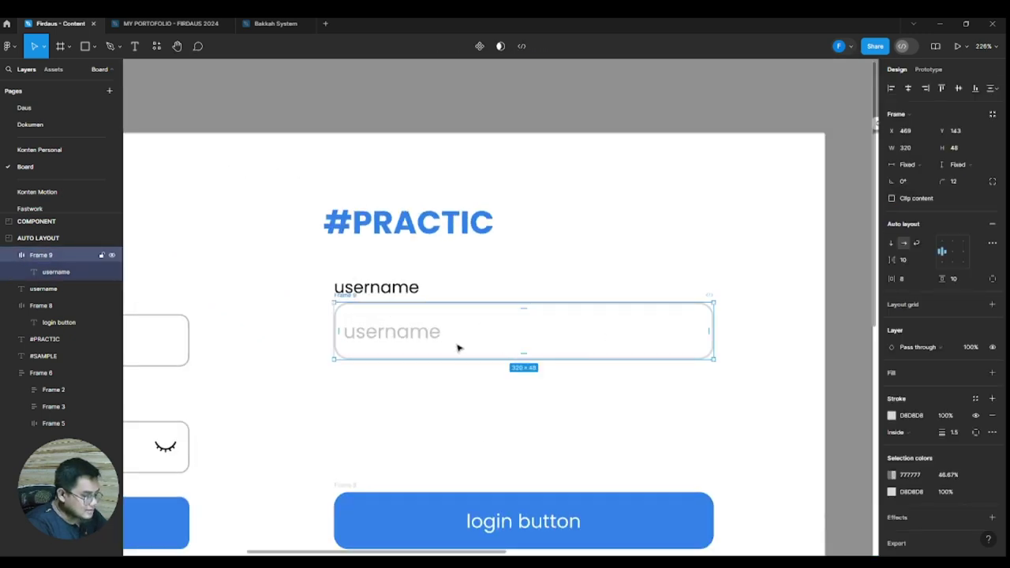
scroll(351, 311, "up", 5)
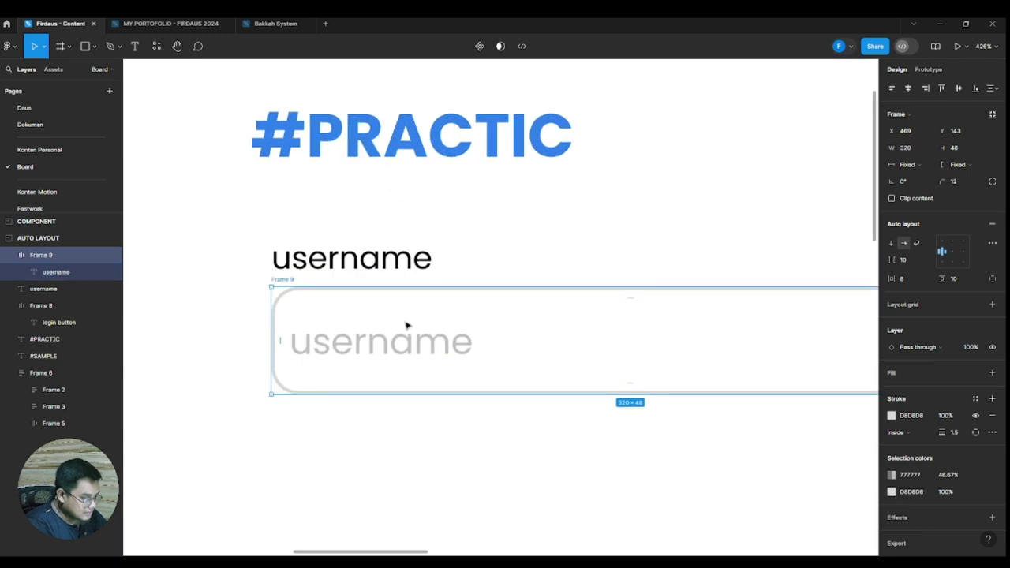
key("alt")
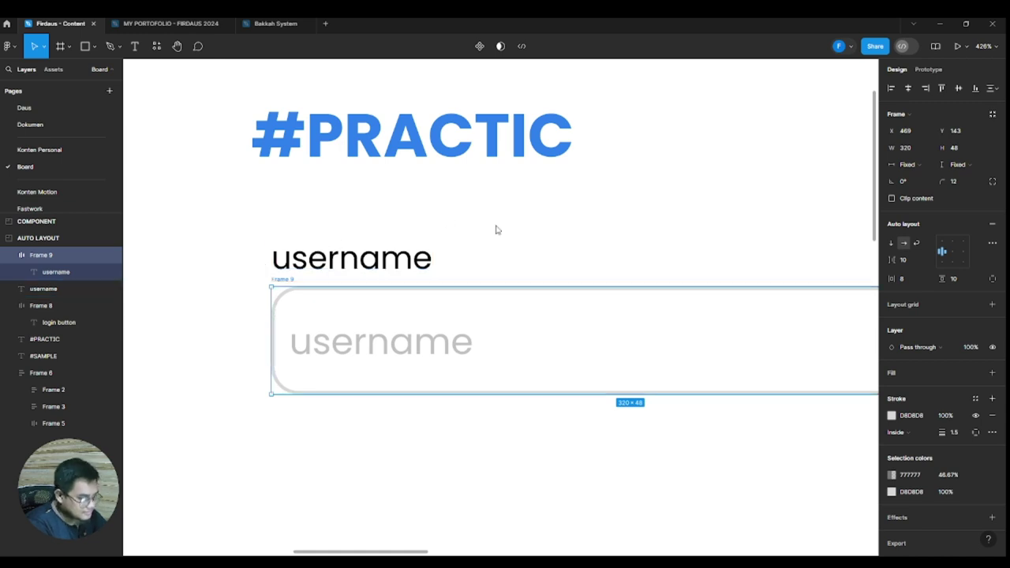
left_click(568, 478)
left_click_drag(413, 435, 353, 420)
scroll(260, 405, "down", 5)
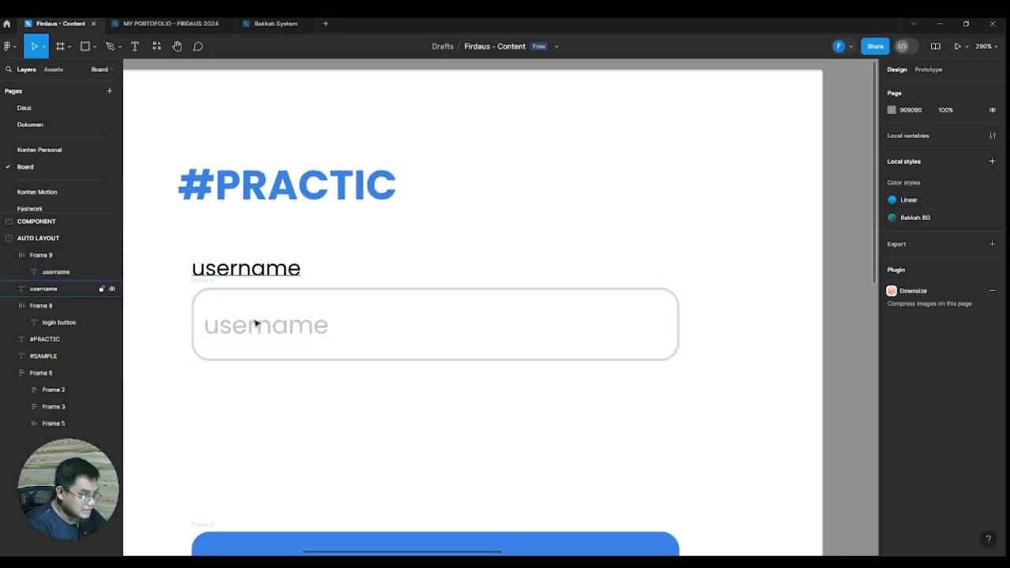
scroll(667, 403, "left", 3)
left_click_drag(771, 398, 288, 274)
right_click(284, 288)
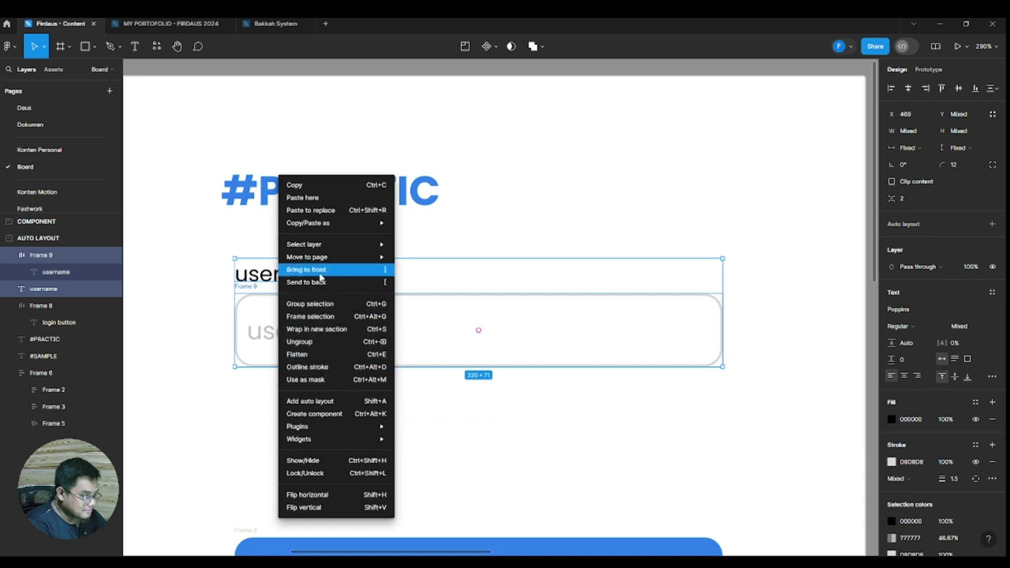
left_click(335, 405)
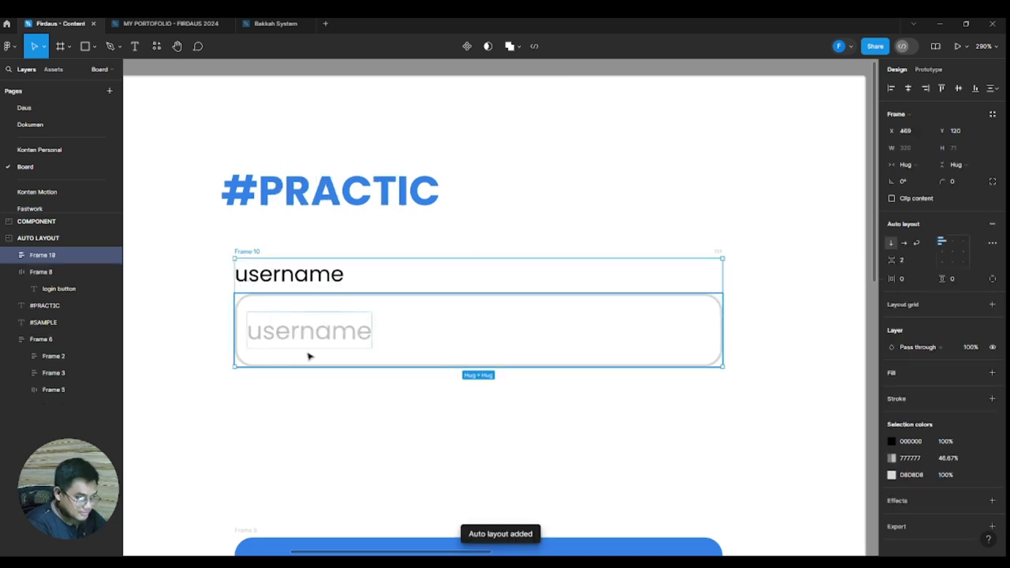
- Set the spacing between the username label and input to 8
left_click_drag(769, 424, 804, 398)
left_click(903, 261)
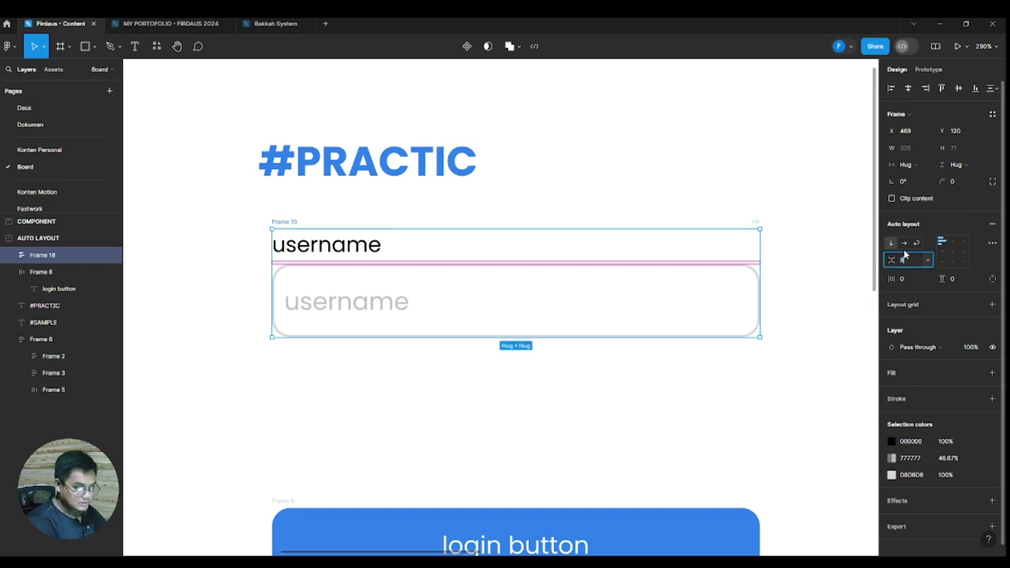
type("8")
key("Return")
- Duplicate the username field group Frame 10 with an Alt-drag
left_click_drag(198, 322, 549, 334)
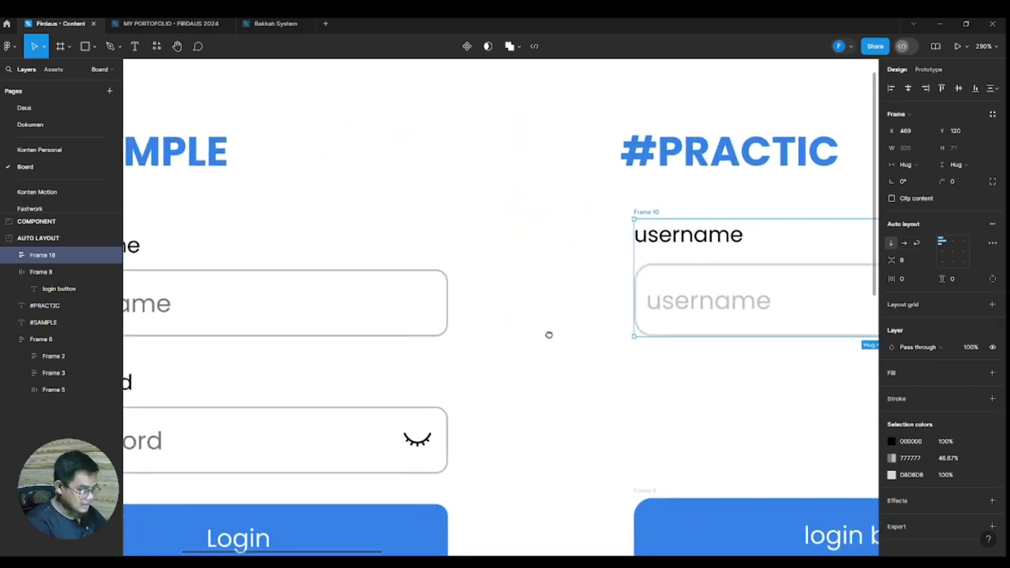
scroll(598, 339, "right", 3)
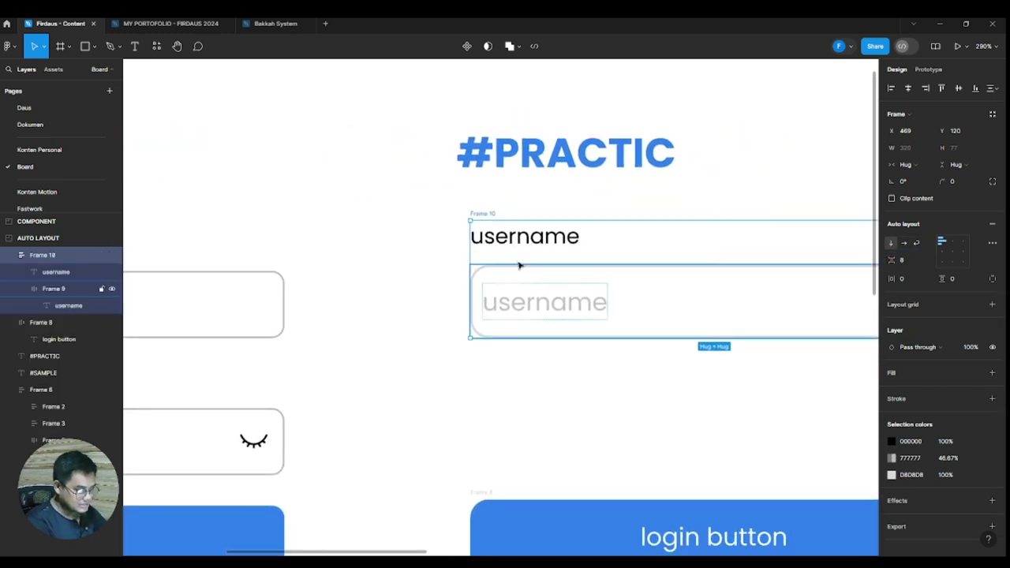
left_click(575, 399)
scroll(568, 355, "down", 3)
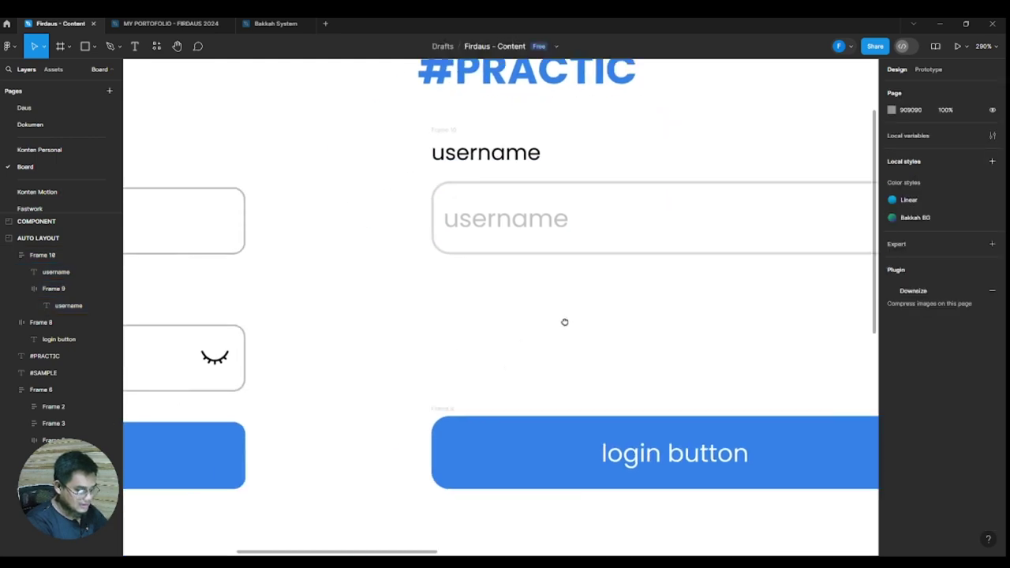
left_click_drag(565, 322, 413, 349)
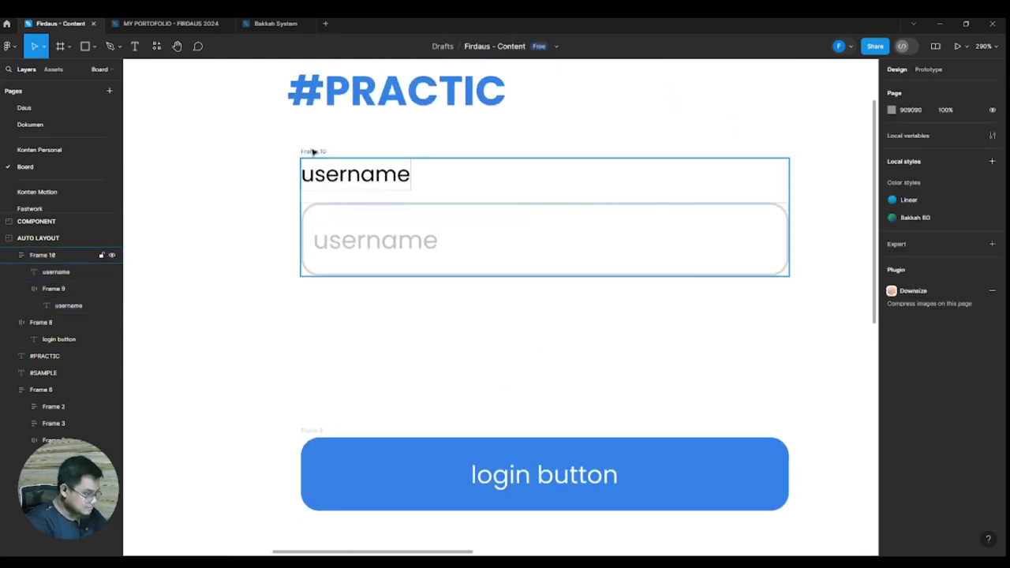
left_click(308, 181)
scroll(692, 332, "left", 3)
scroll(676, 339, "down", 2)
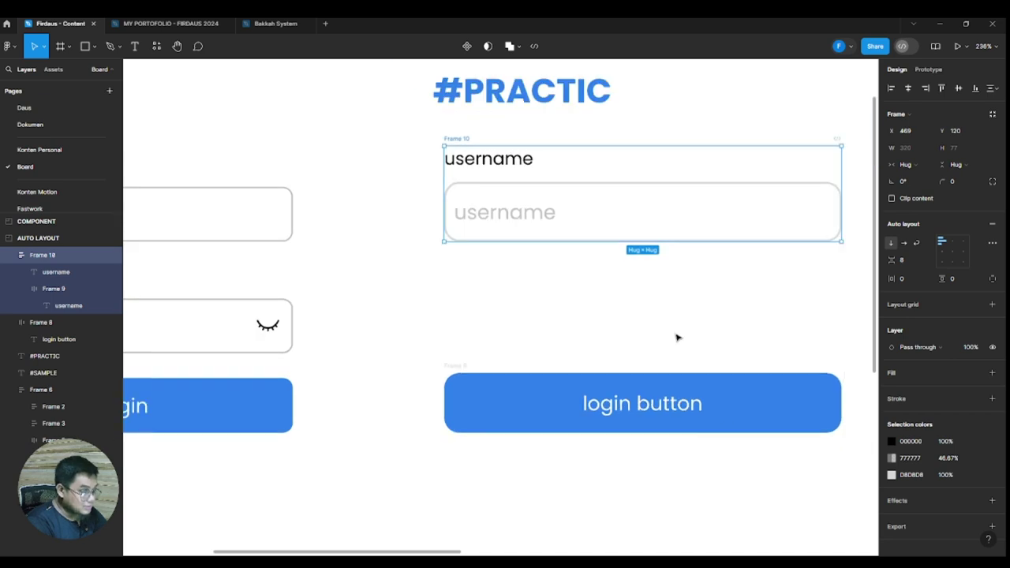
scroll(561, 349, "right", 3)
left_click_drag(496, 196, 527, 212)
scroll(528, 213, "right", 5)
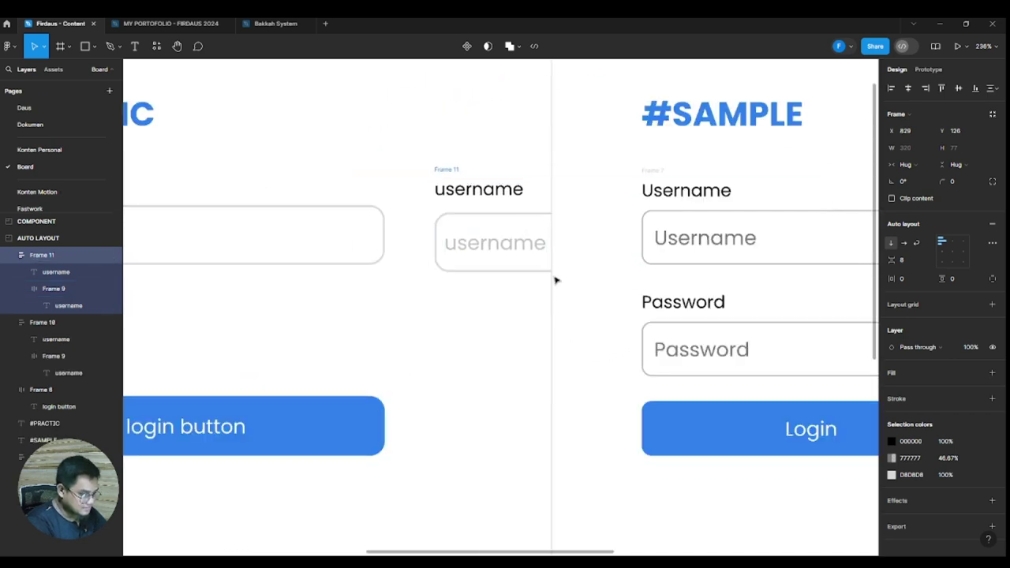
scroll(514, 372, "right", 1)
scroll(514, 371, "down", 1)
scroll(541, 352, "right", 5)
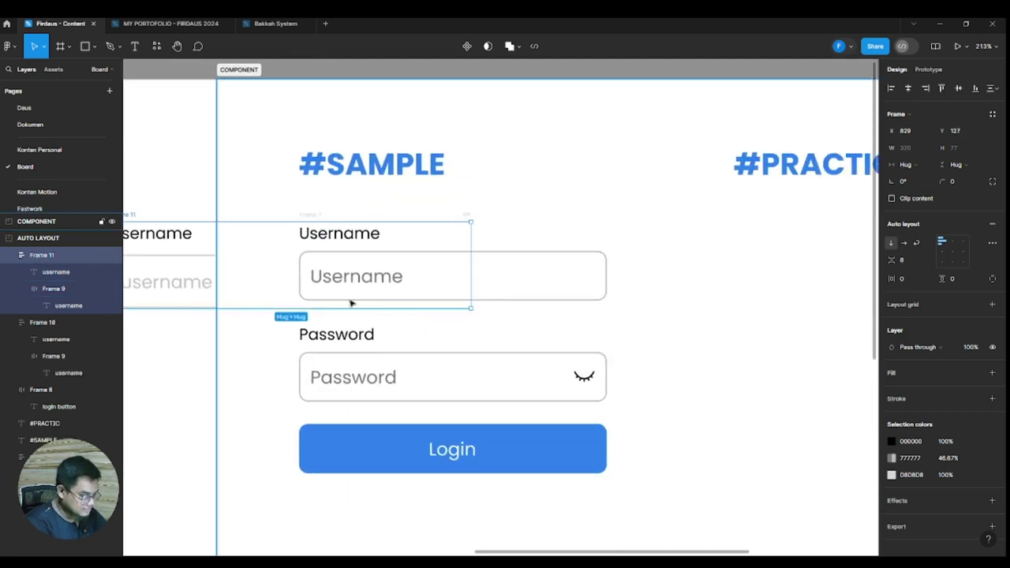
- Move the copied field aside and shift the COMPONENT section beside AUTO LAYOUT
left_click_drag(350, 299, 817, 333)
scroll(521, 384, "down", 5)
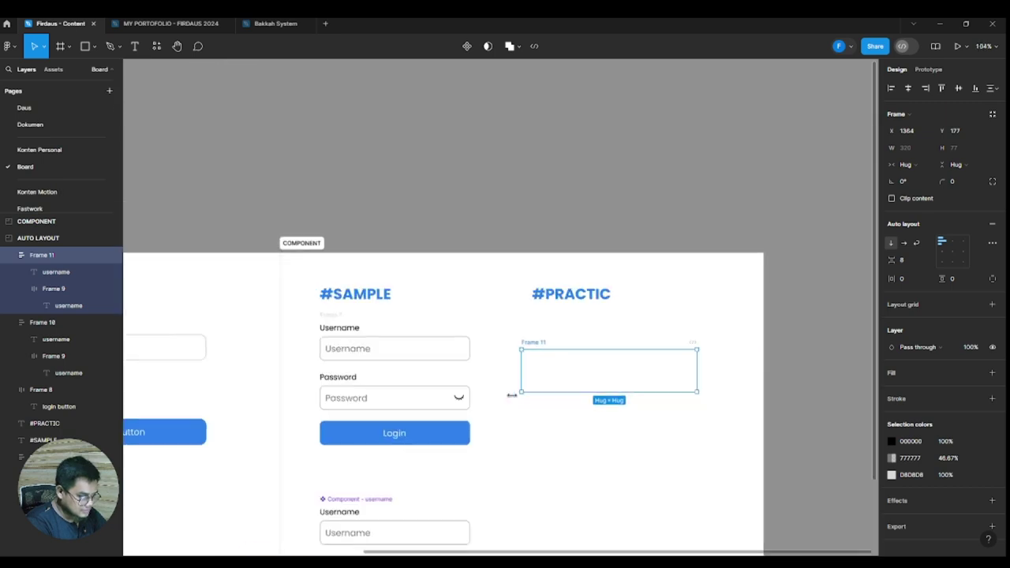
scroll(455, 448, "left", 5)
scroll(454, 448, "down", 1)
left_click(604, 223)
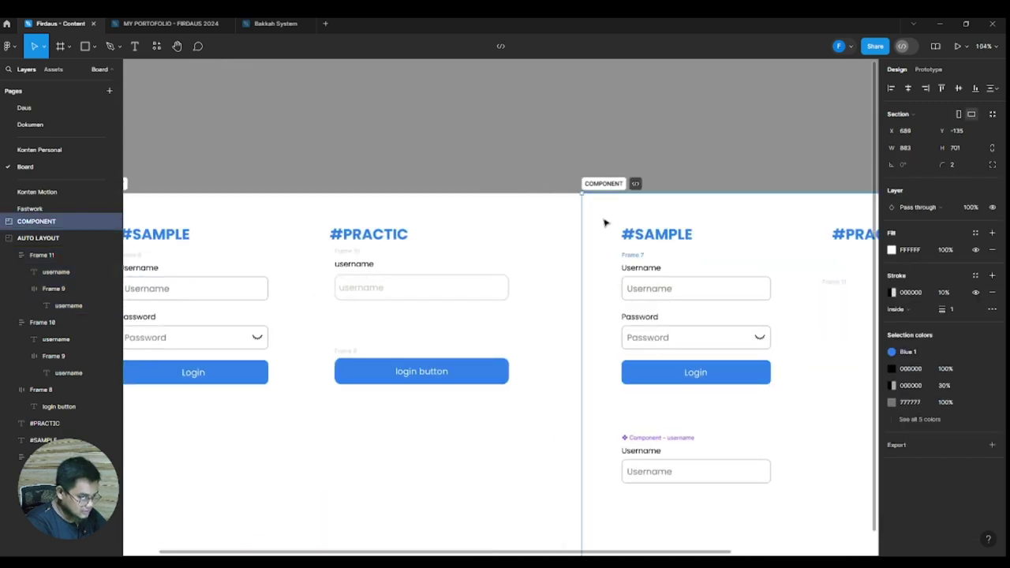
left_click_drag(668, 218, 734, 221)
scroll(554, 295, "right", 5)
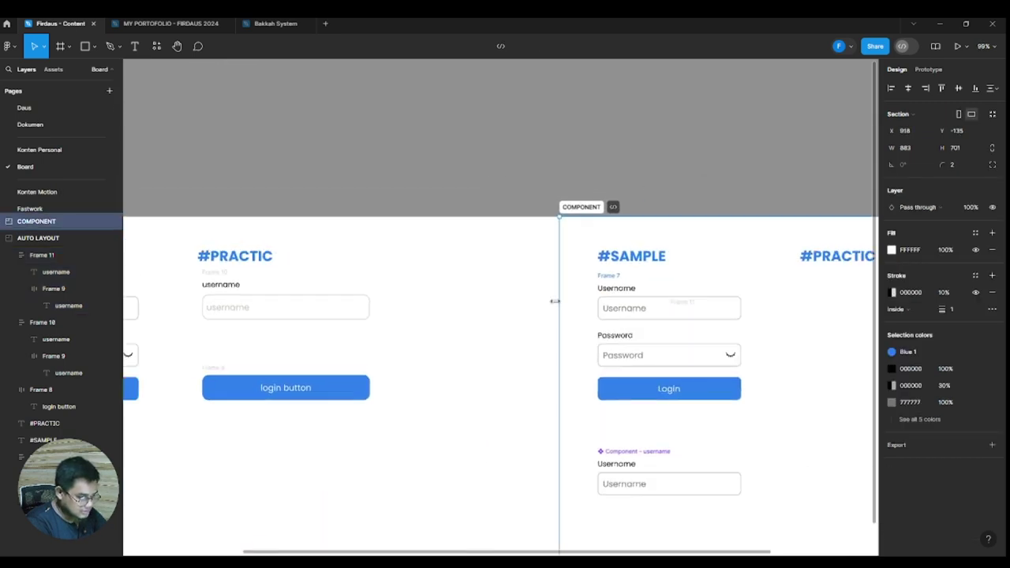
scroll(553, 300, "down", 5)
left_click_drag(638, 402, 807, 387)
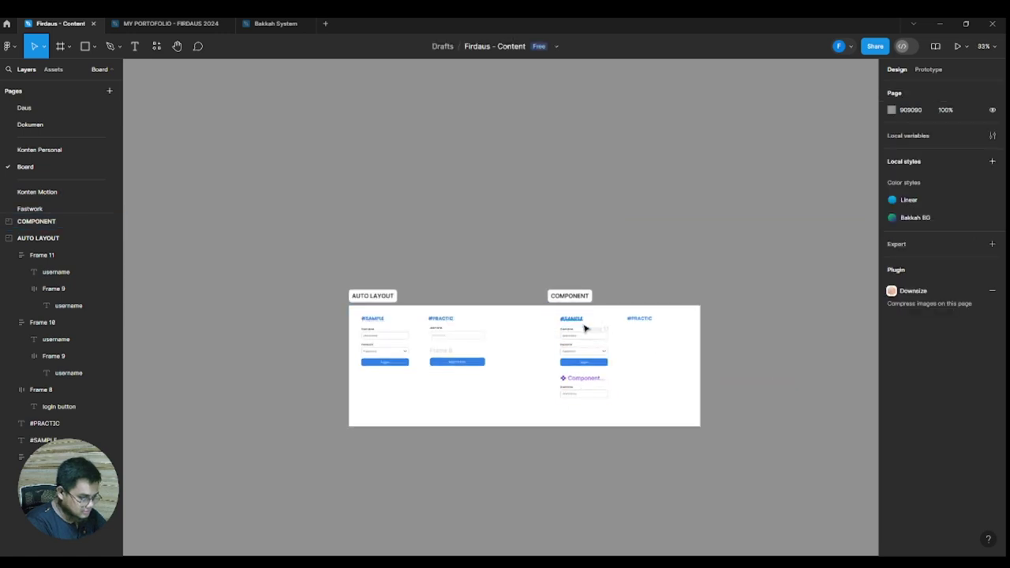
left_click(582, 295)
left_click_drag(636, 387, 794, 390)
scroll(598, 469, "left", 2)
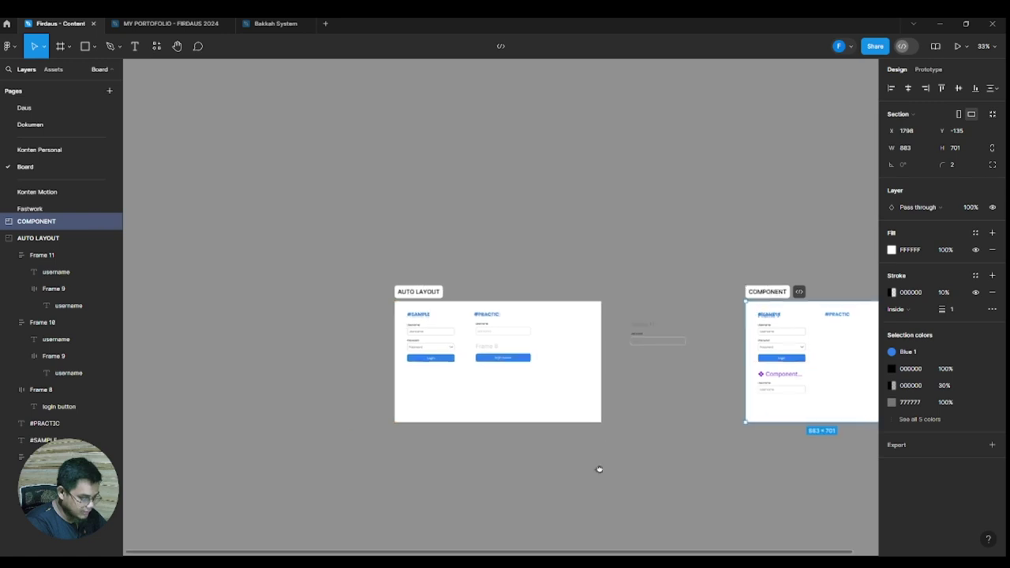
scroll(634, 344, "up", 3)
scroll(634, 344, "up", 3)
key("Escape")
- Drop the copy below the username field and rename its label and placeholder 'Password'
left_click_drag(647, 321, 293, 349)
scroll(293, 363, "up", 5)
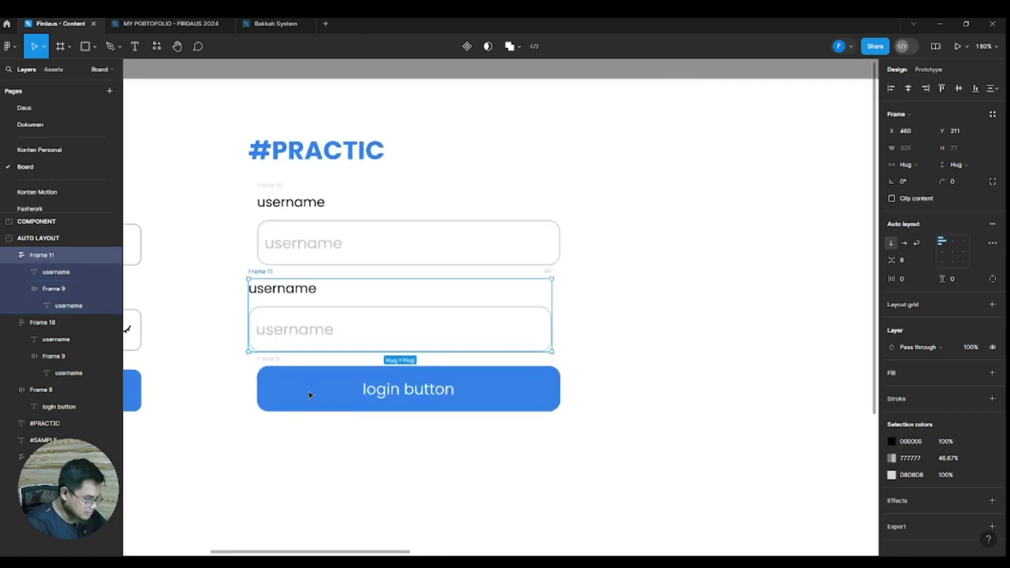
left_click(313, 289)
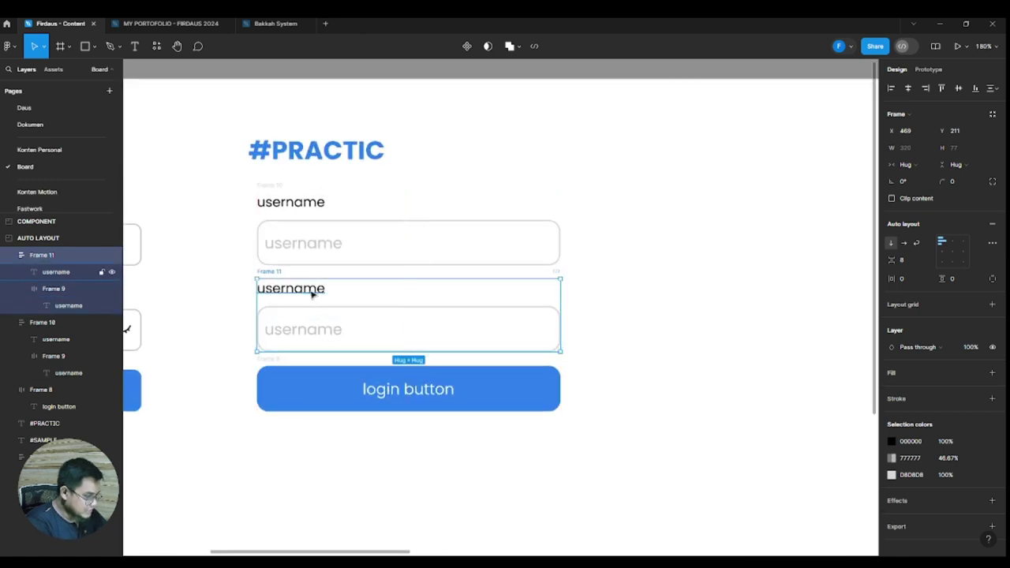
double_click(310, 289)
type("Password")
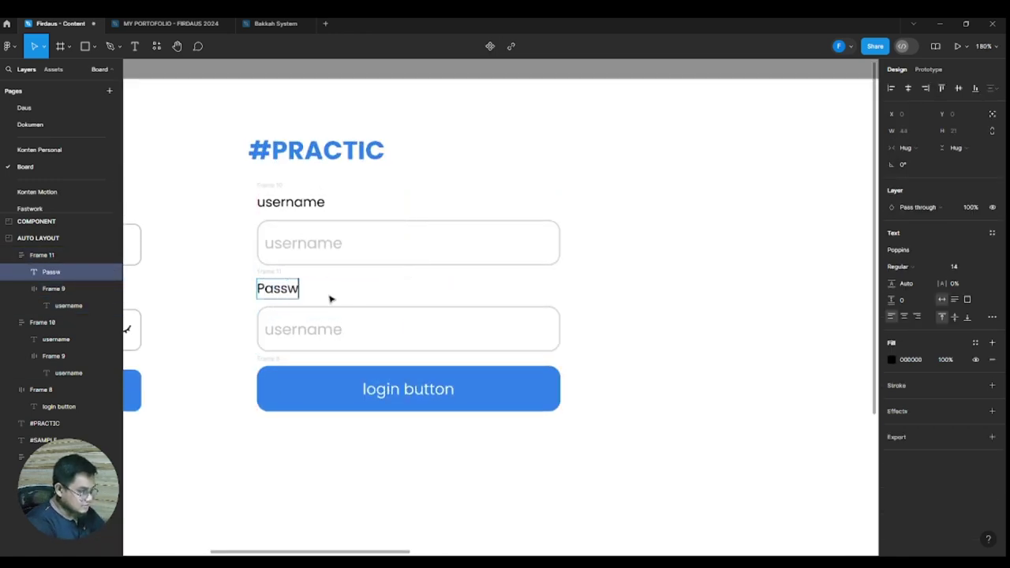
left_click(324, 328)
double_click(320, 329)
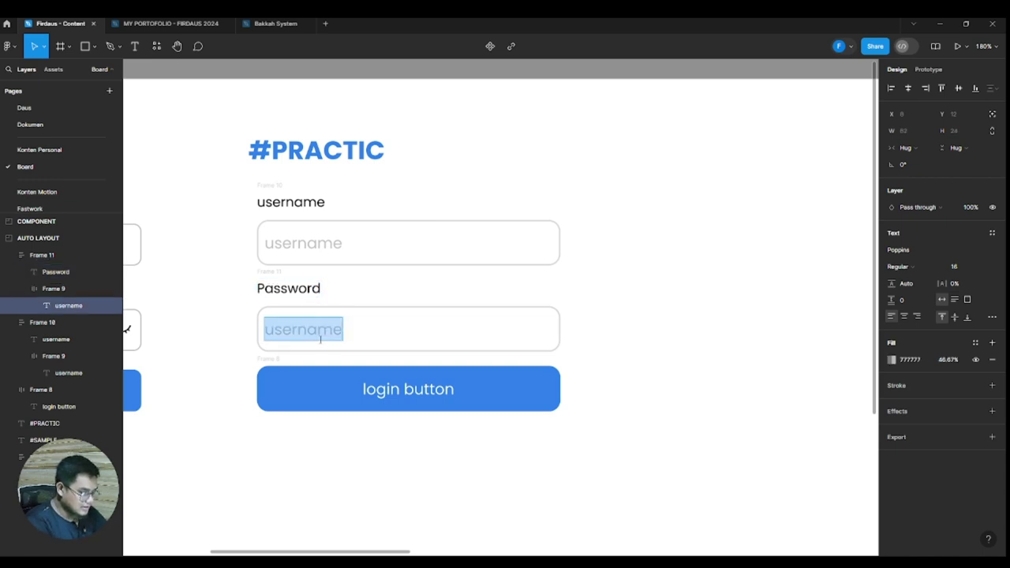
type("Password")
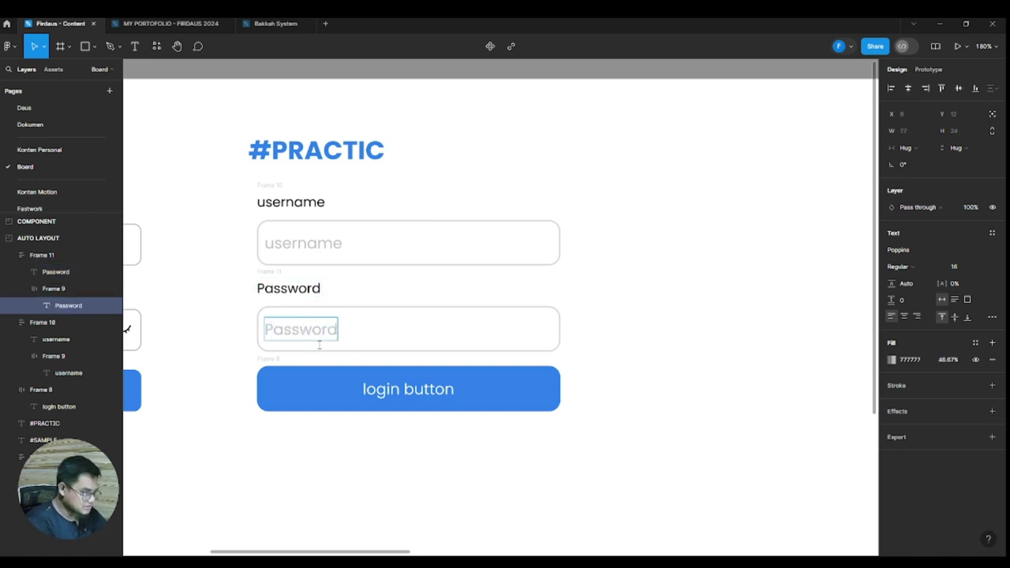
key("Escape")
left_click_drag(232, 489, 426, 425)
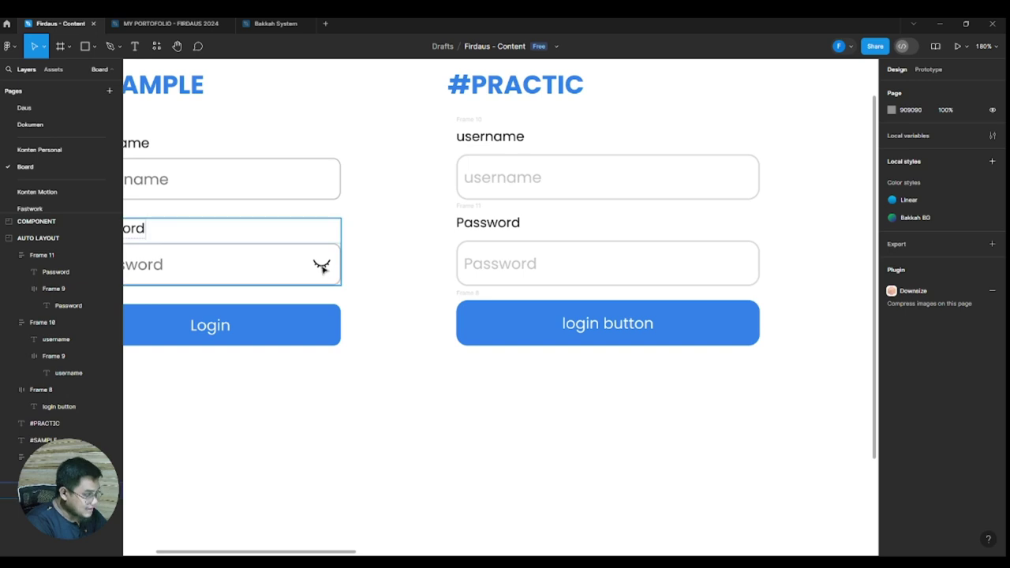
- Copy and paste the closed-eye icon frame from the #SAMPLE password input
left_click(324, 267)
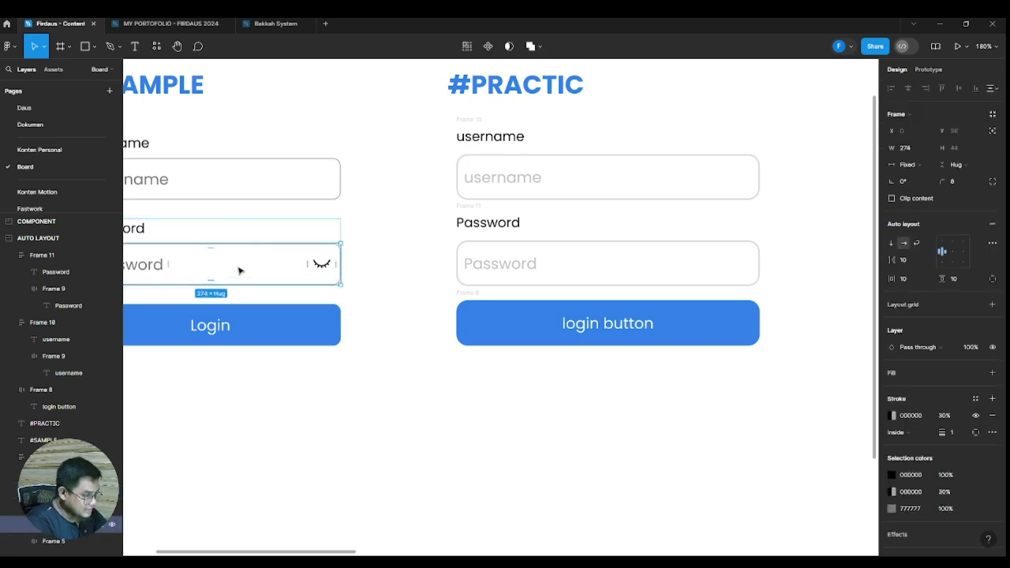
key("Escape")
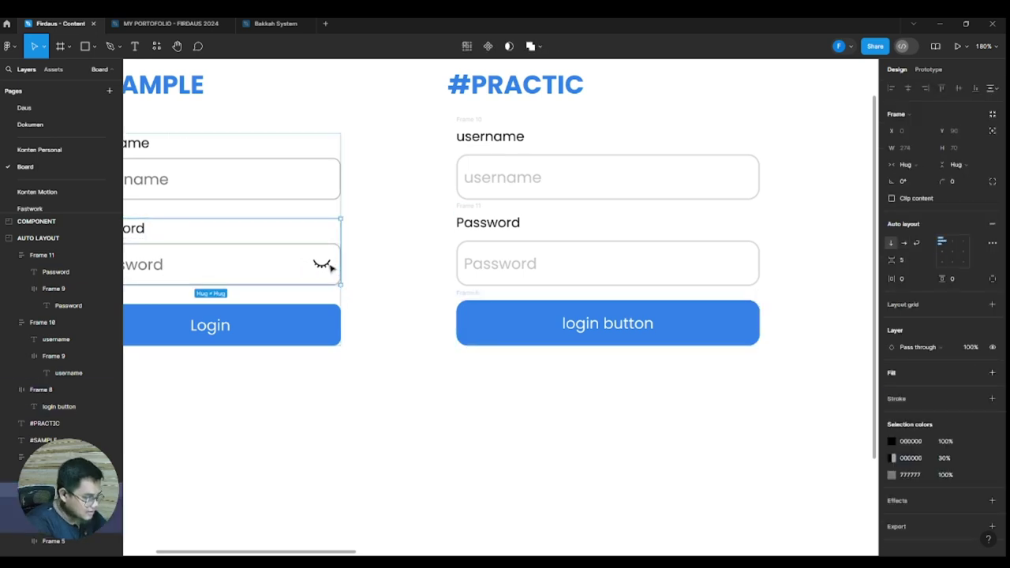
double_click(331, 268)
key("Escape")
scroll(487, 408, "right", 10)
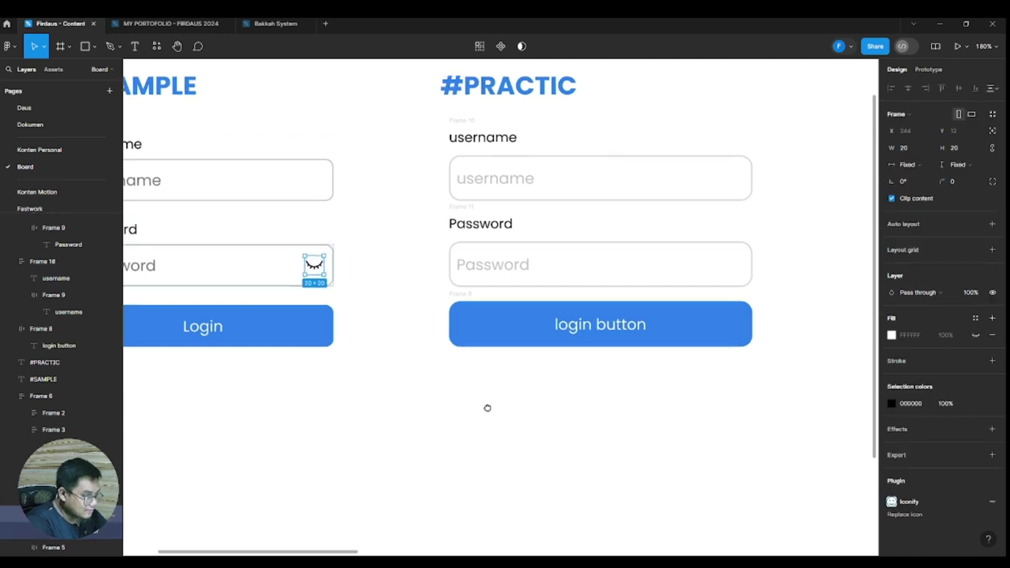
scroll(356, 430, "right", 5)
key("ctrl+x")
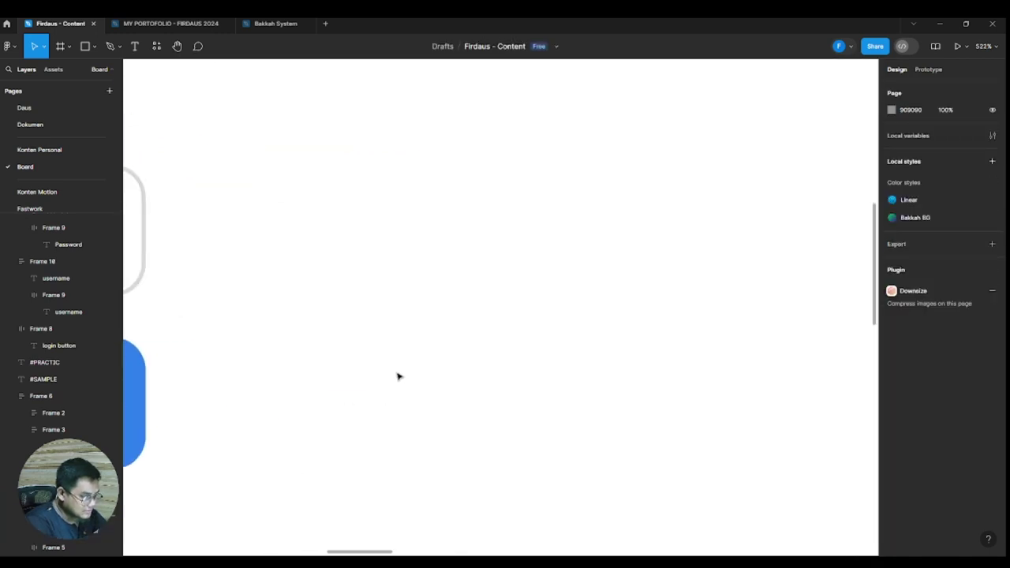
scroll(396, 377, "up", 5)
key("ctrl+v")
- Move the pasted eye icon into the #PRACTIC Password input beside its placeholder
left_click_drag(387, 389, 667, 543)
scroll(402, 430, "down", 5)
scroll(729, 447, "right", 5)
scroll(729, 447, "down", 3)
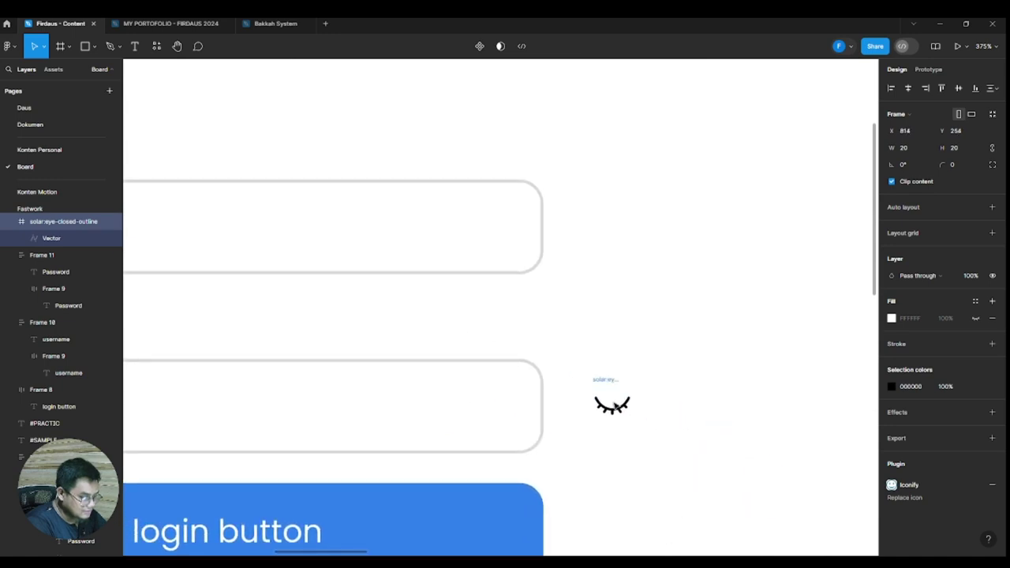
scroll(757, 387, "down", 3)
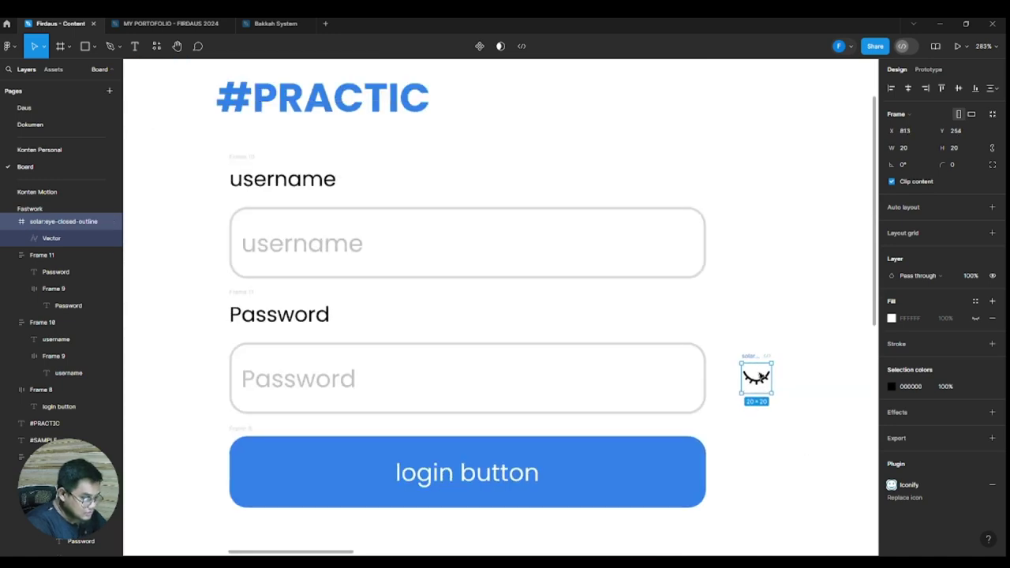
left_click_drag(760, 376, 390, 380)
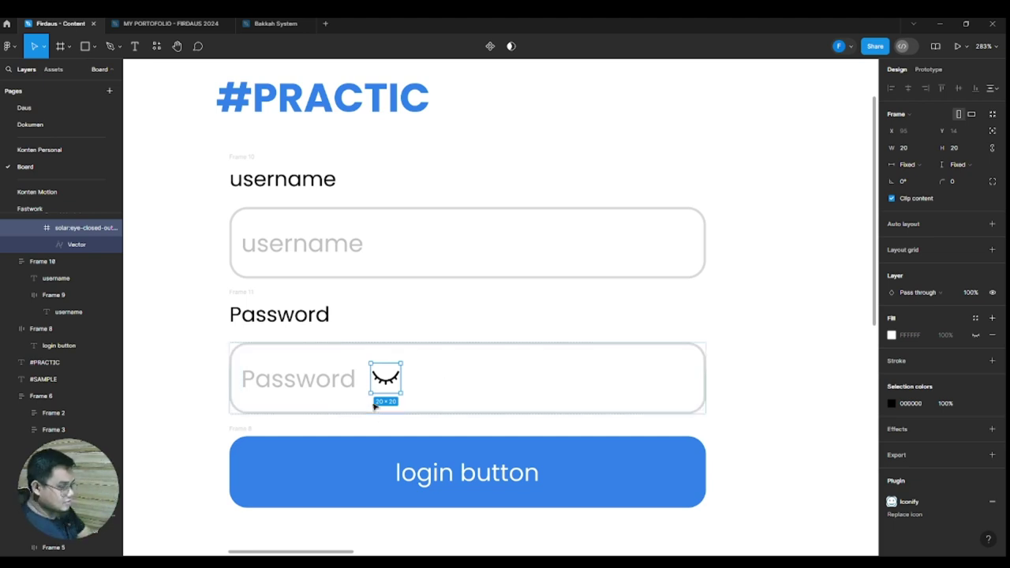
- Set the Password input's item spacing to a fixed 10 instead of Auto
left_click(323, 385)
left_click(387, 392)
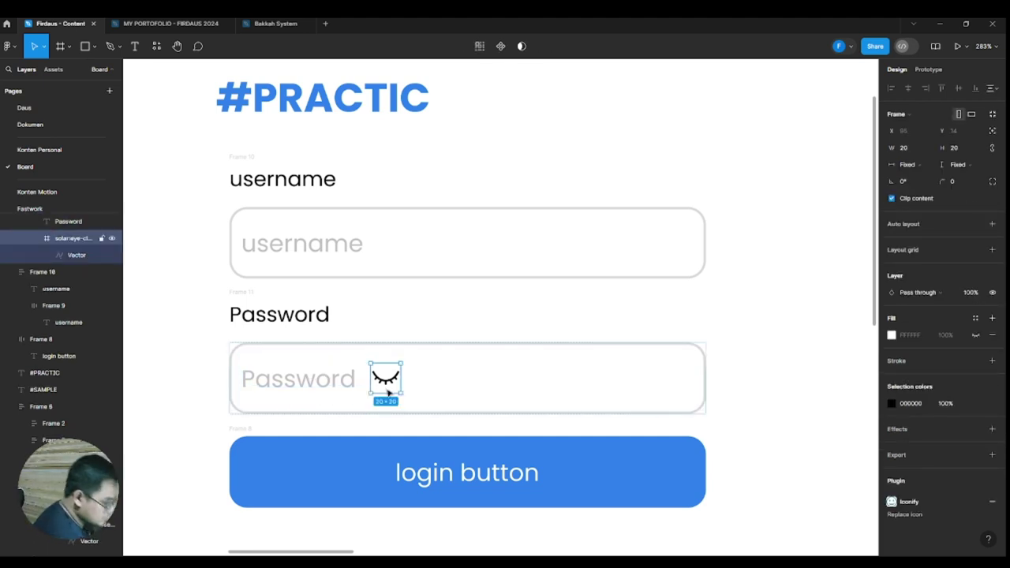
left_click(450, 385)
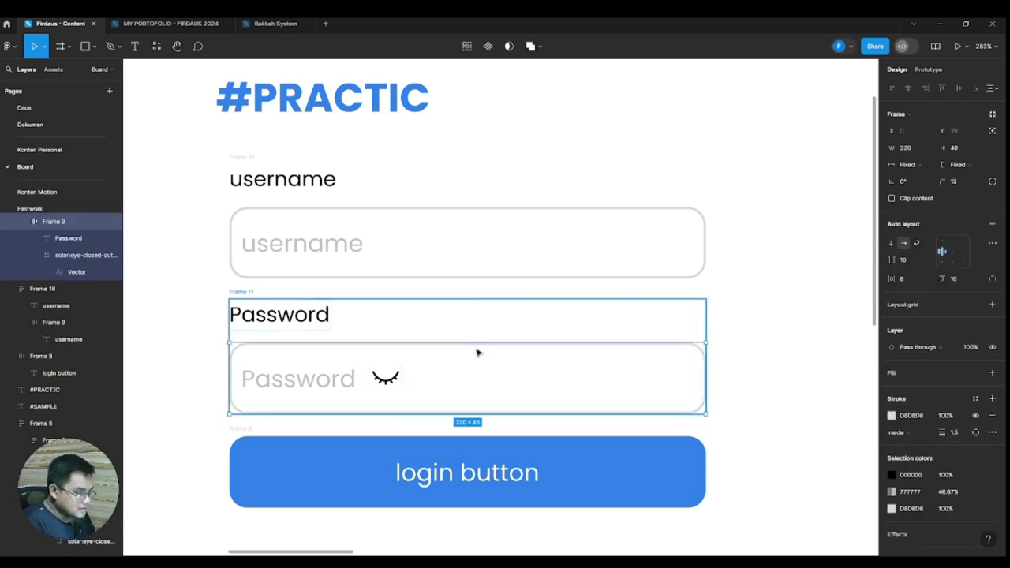
left_click(913, 259)
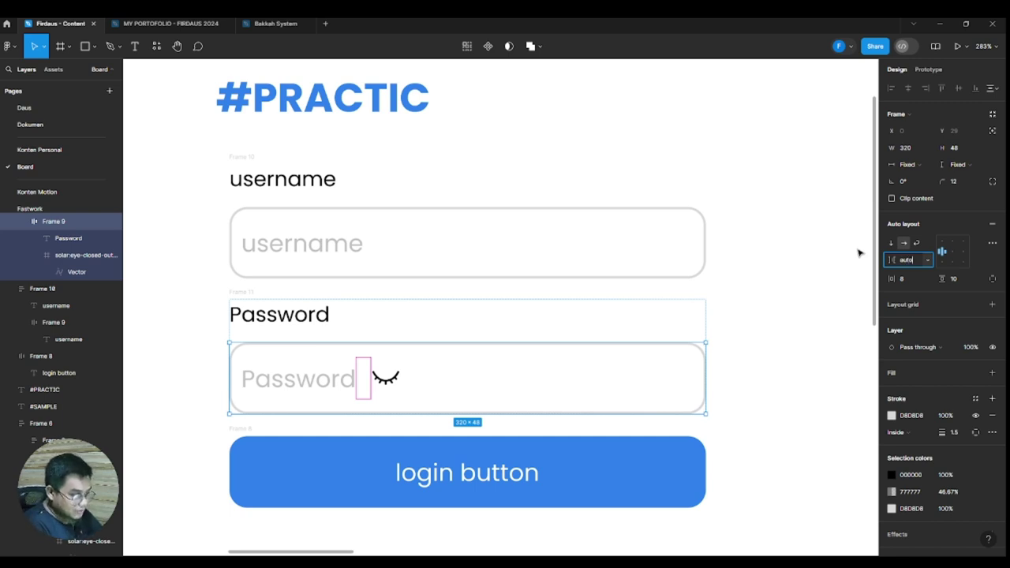
key("Return")
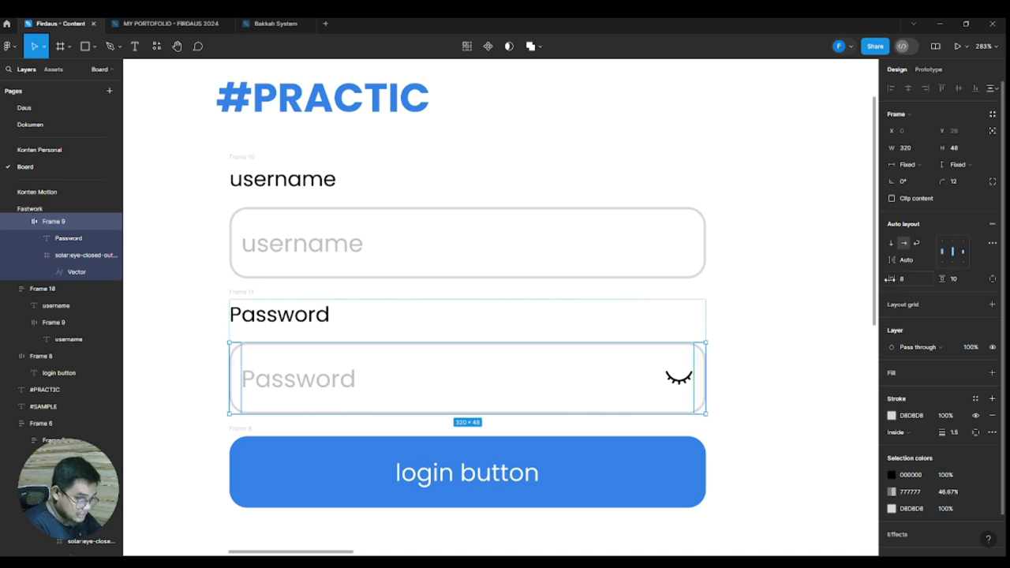
left_click_drag(890, 278, 860, 357)
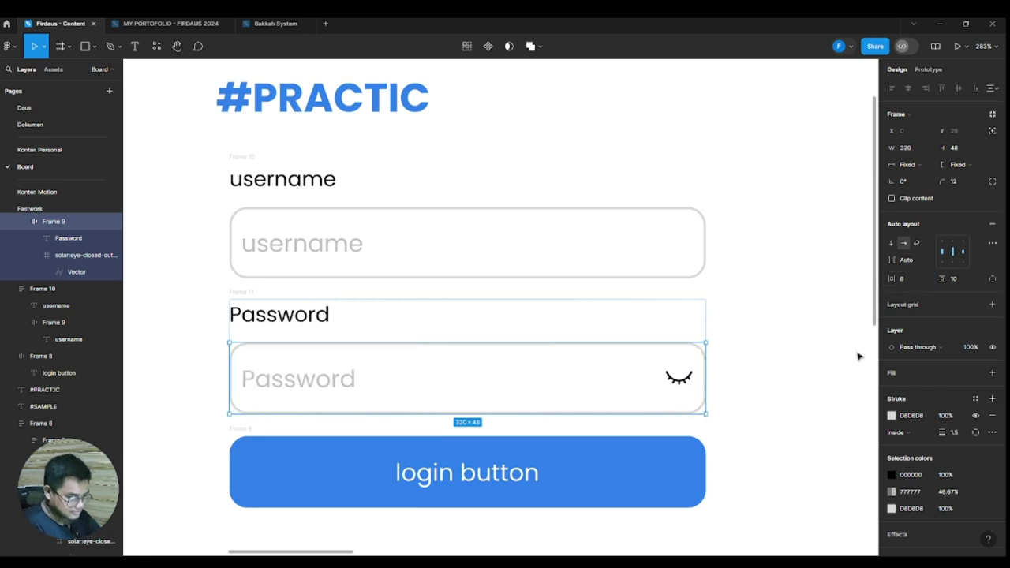
left_click(821, 386)
left_click(669, 384)
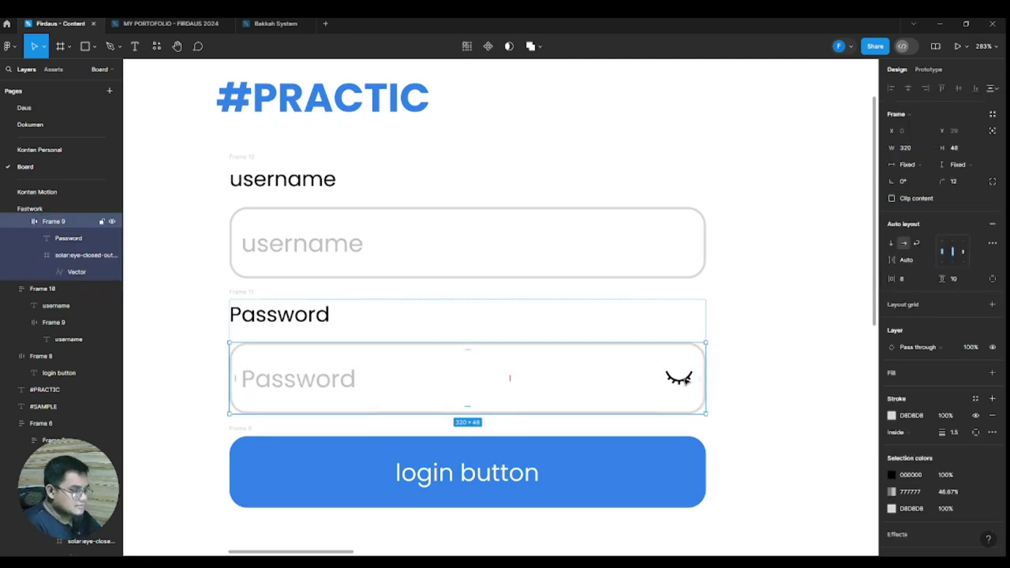
left_click(824, 339)
key("ctrl+z")
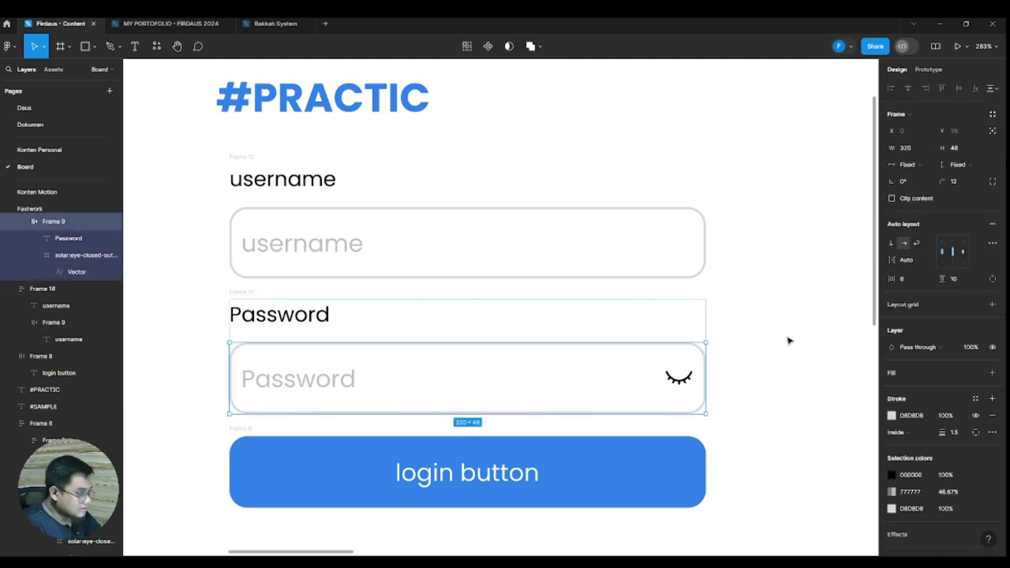
key("ctrl+z")
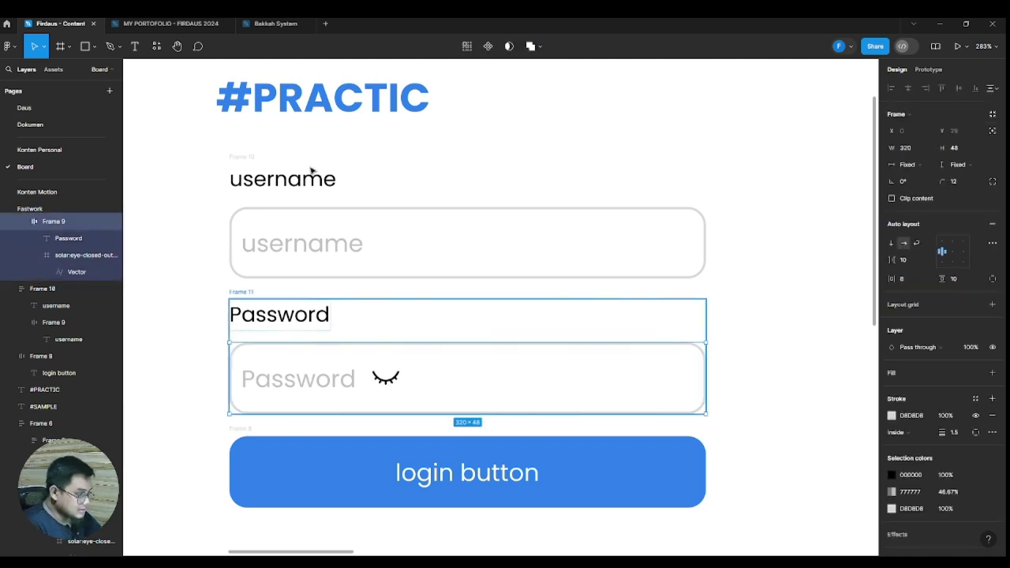
- Draw a spacer frame between the Password placeholder and eye icon, set to Fill container width
left_click(62, 48)
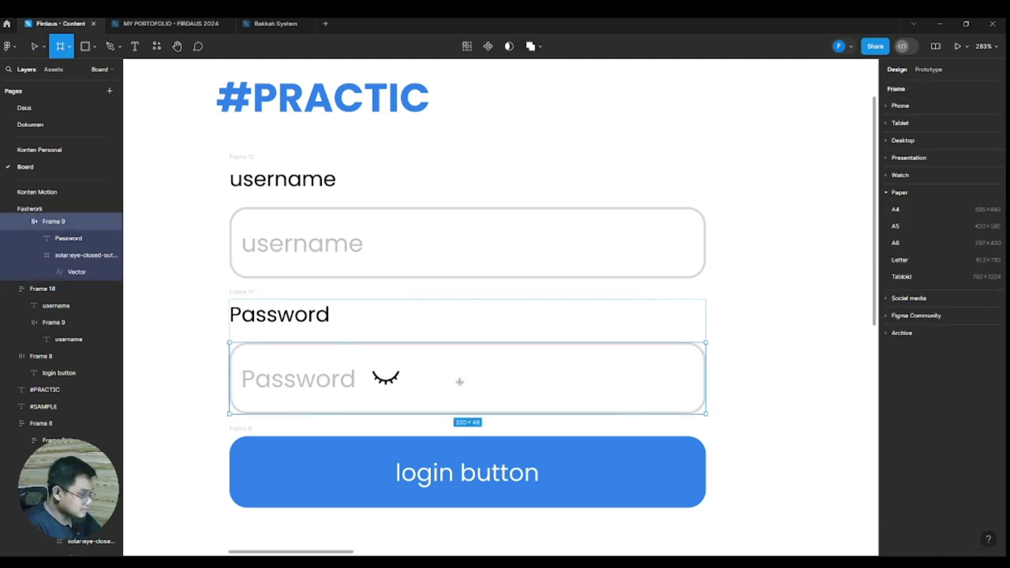
scroll(583, 384, "right", 5)
scroll(583, 383, "down", 2)
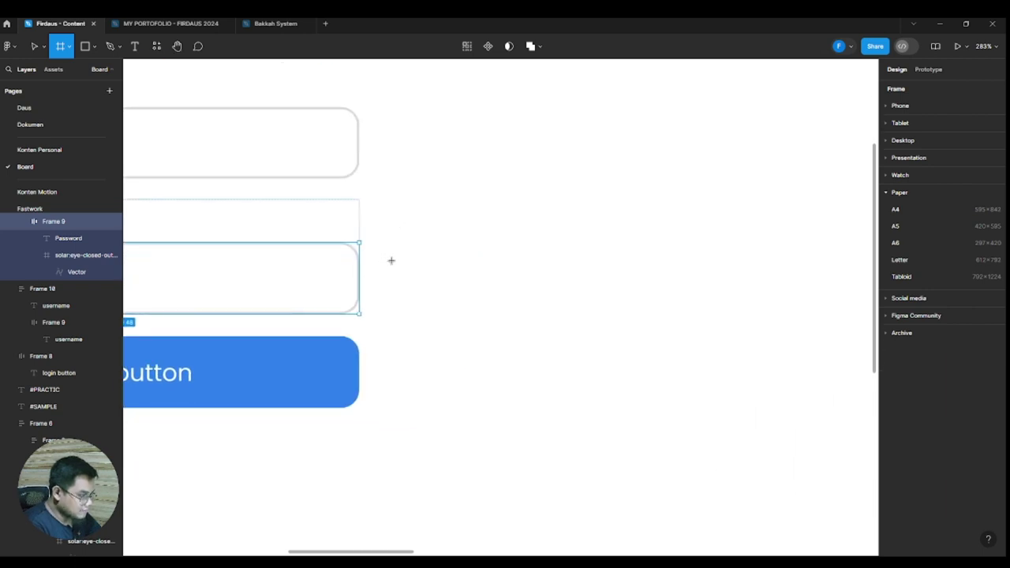
mouse_move(385, 255)
left_mouse_down()
mouse_move(441, 300)
mouse_move(548, 302)
mouse_move(693, 344)
left_mouse_up()
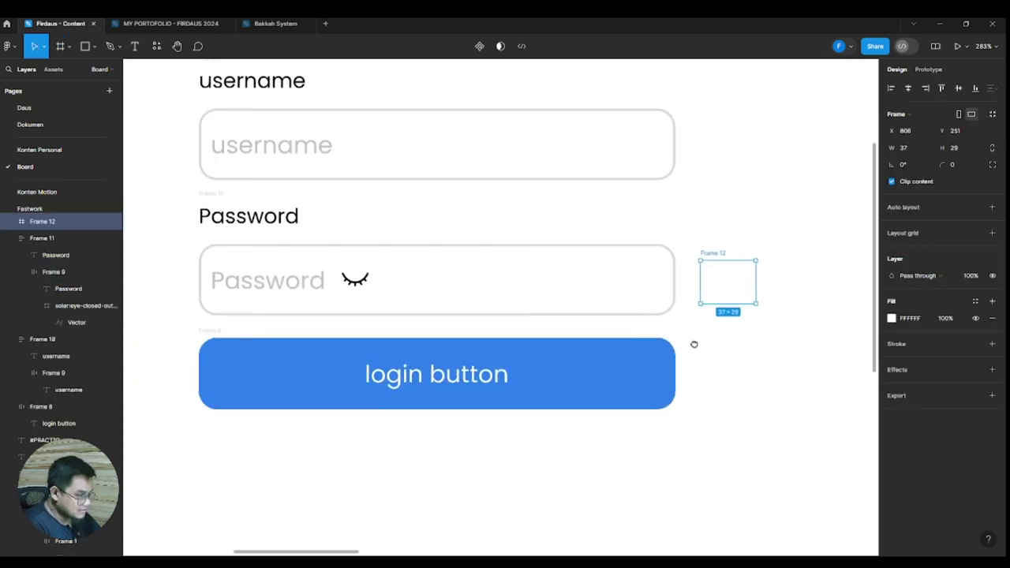
left_click_drag(737, 293, 338, 284)
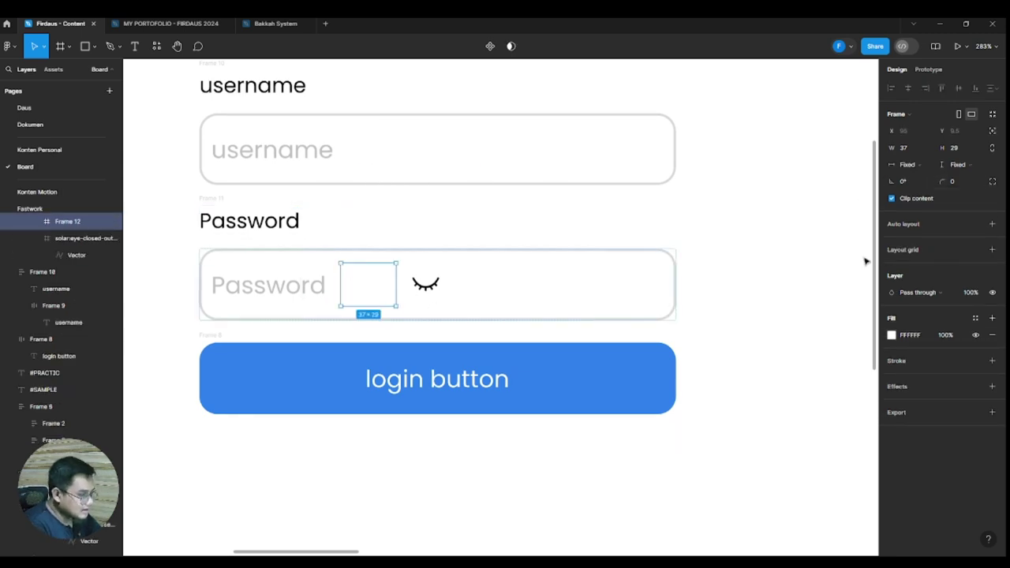
left_click(928, 163)
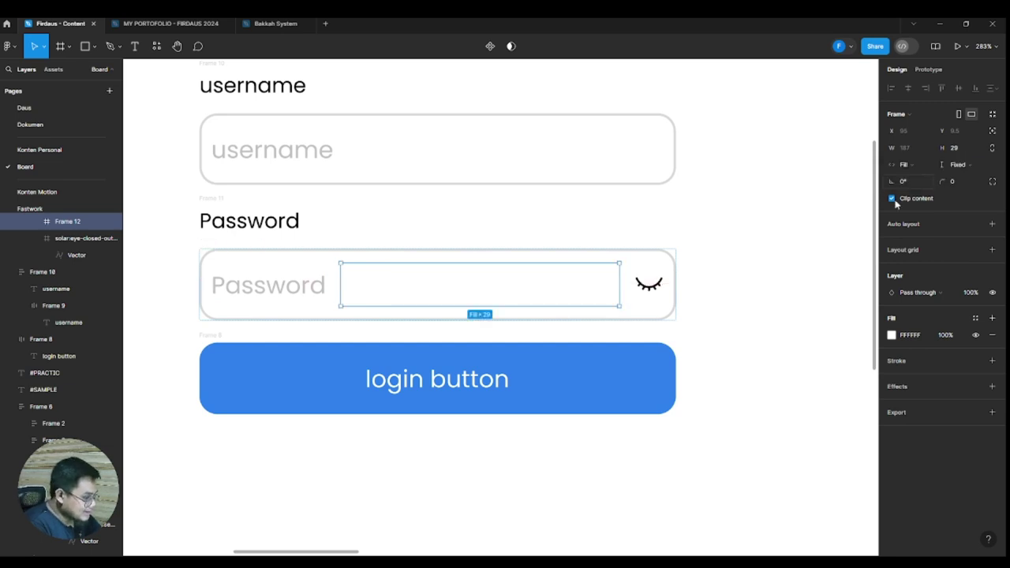
left_click(777, 303)
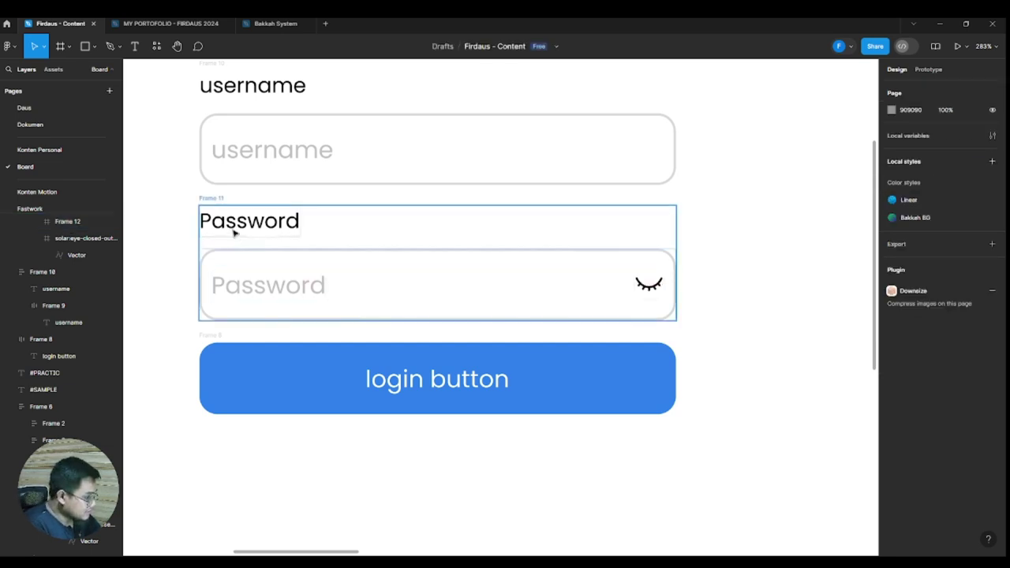
double_click(452, 288)
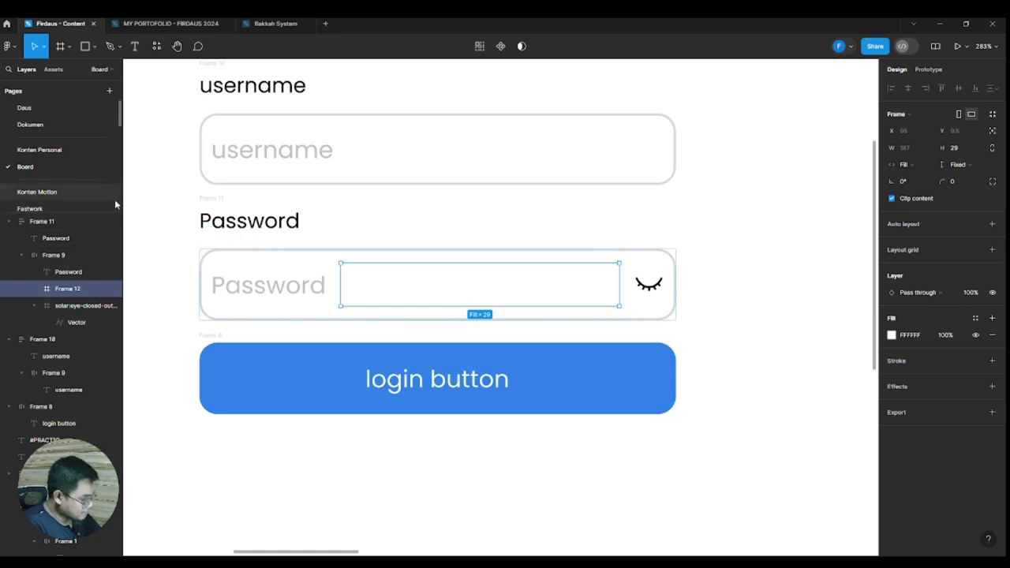
left_click(85, 46)
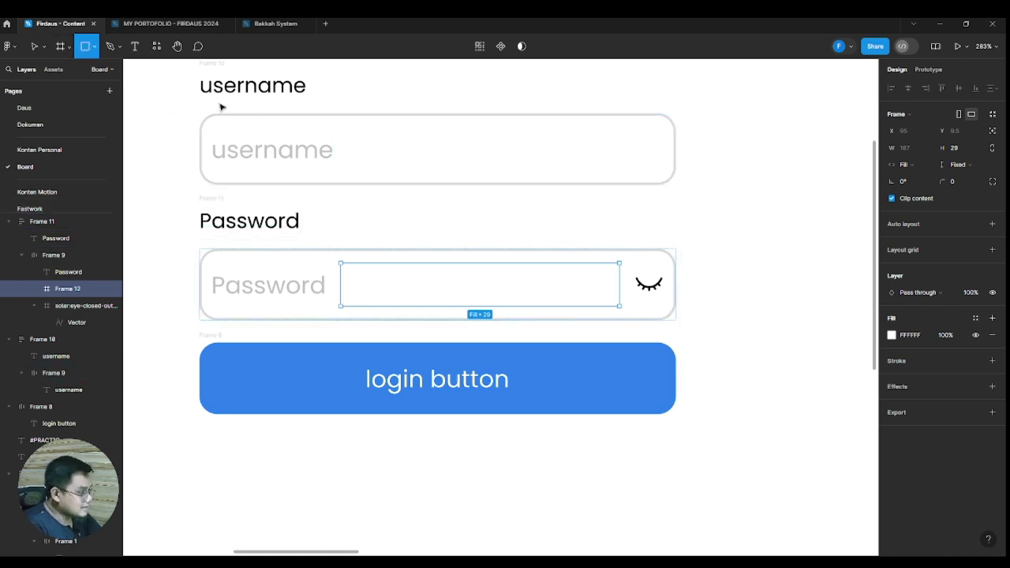
mouse_move(780, 321)
left_mouse_down()
mouse_move(573, 275)
mouse_move(501, 219)
left_mouse_up()
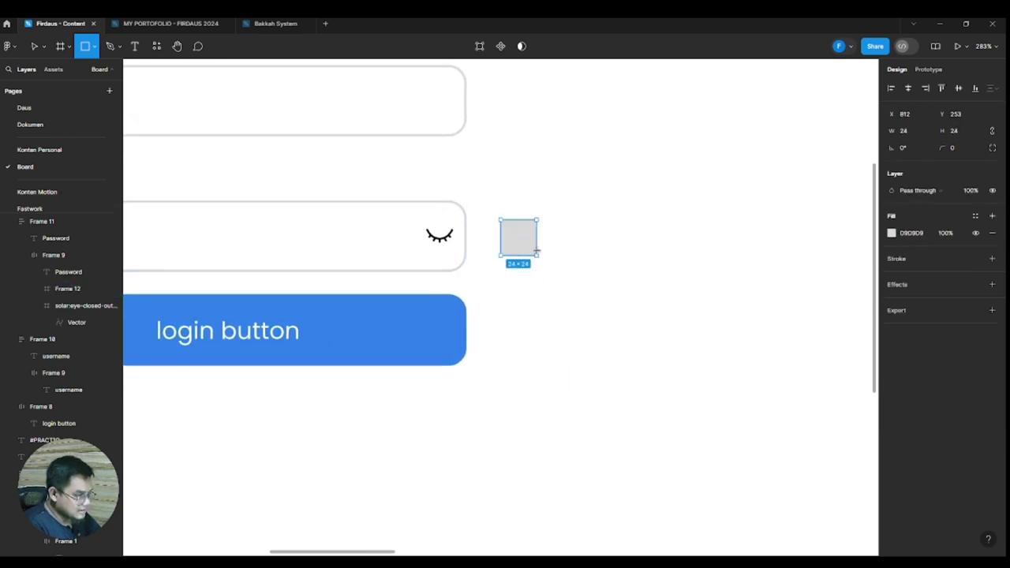
left_click(562, 314)
scroll(633, 339, "up", 2)
scroll(632, 340, "left", 2)
left_click_drag(598, 296, 502, 295)
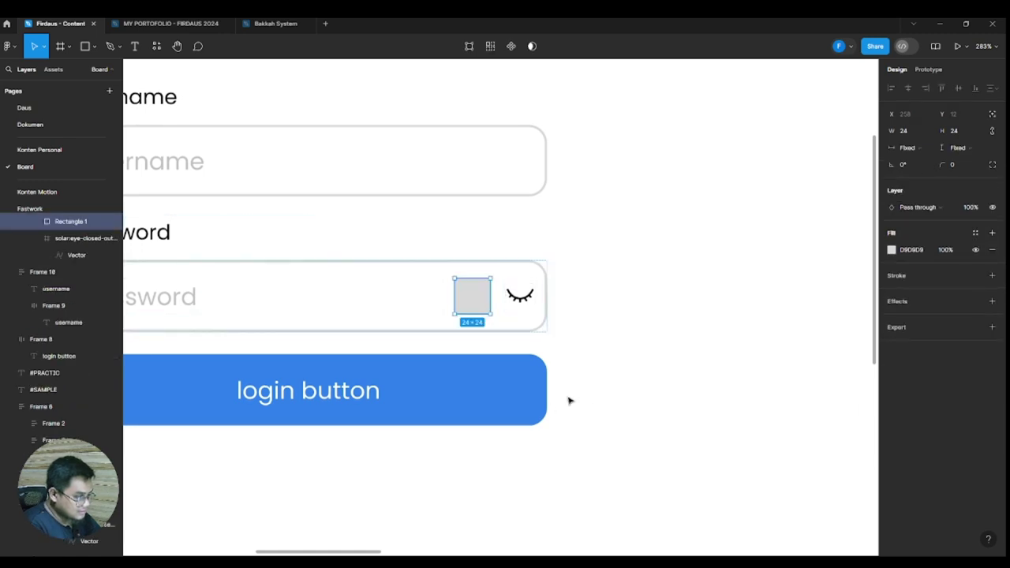
scroll(689, 405, "left", 2)
left_click(636, 336)
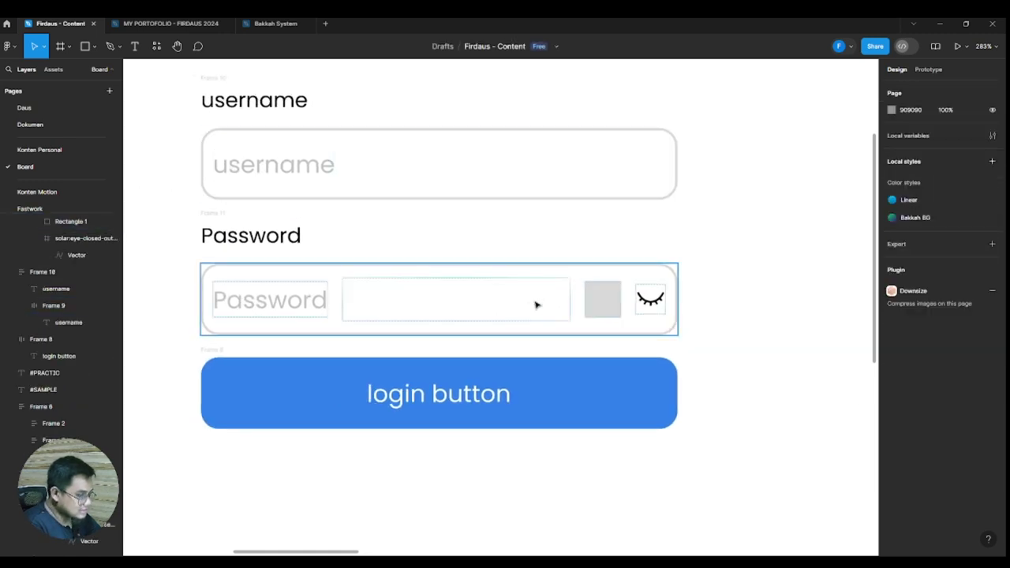
left_click(468, 298)
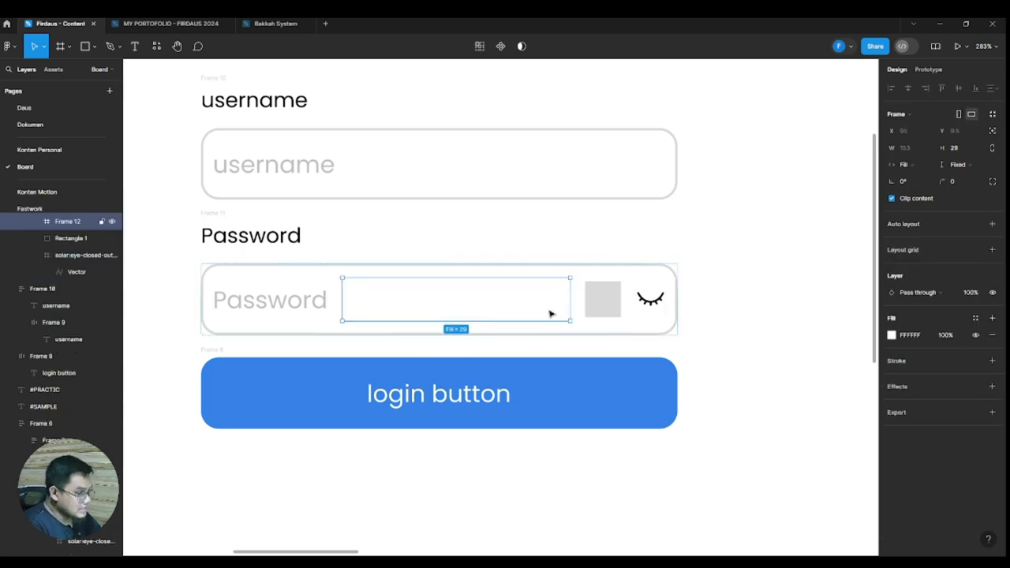
left_click(608, 296)
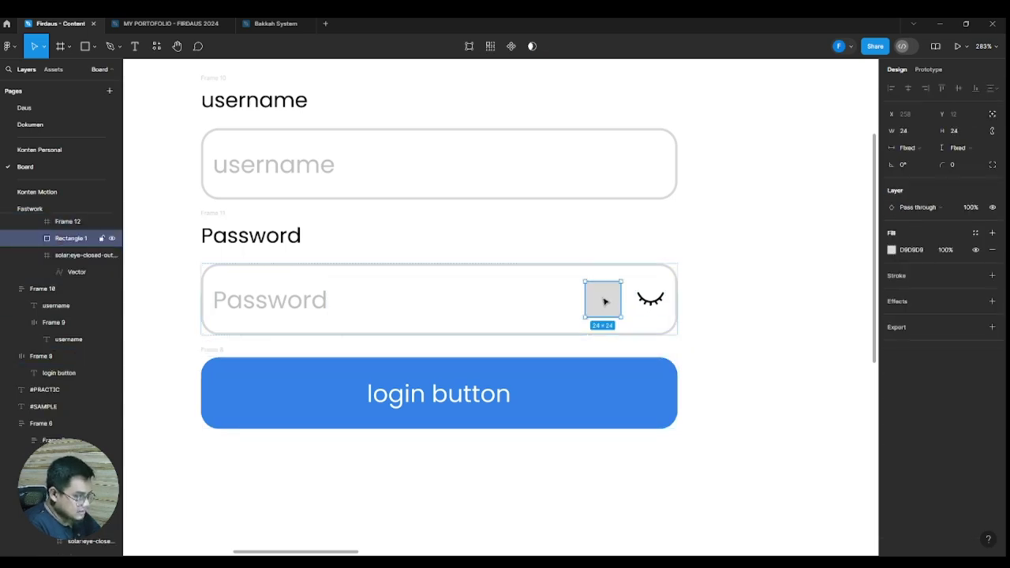
left_click_drag(604, 302, 368, 306)
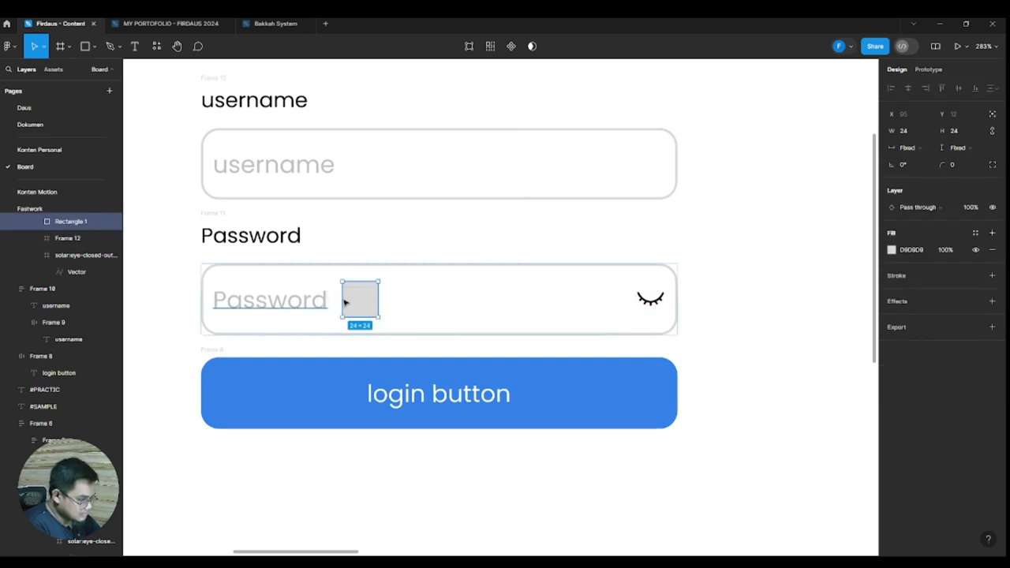
key("Delete")
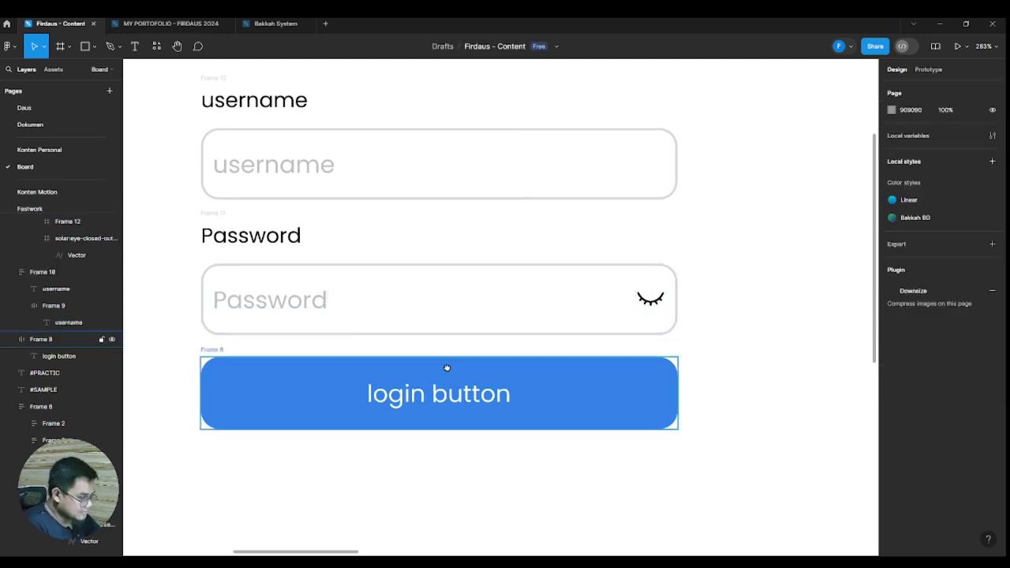
- Wrap the username, password and login button groups in vertical auto-layout Frame 13, spaced 15
scroll(446, 366, "down", 2)
scroll(512, 328, "down", 2)
scroll(376, 151, "up", 2)
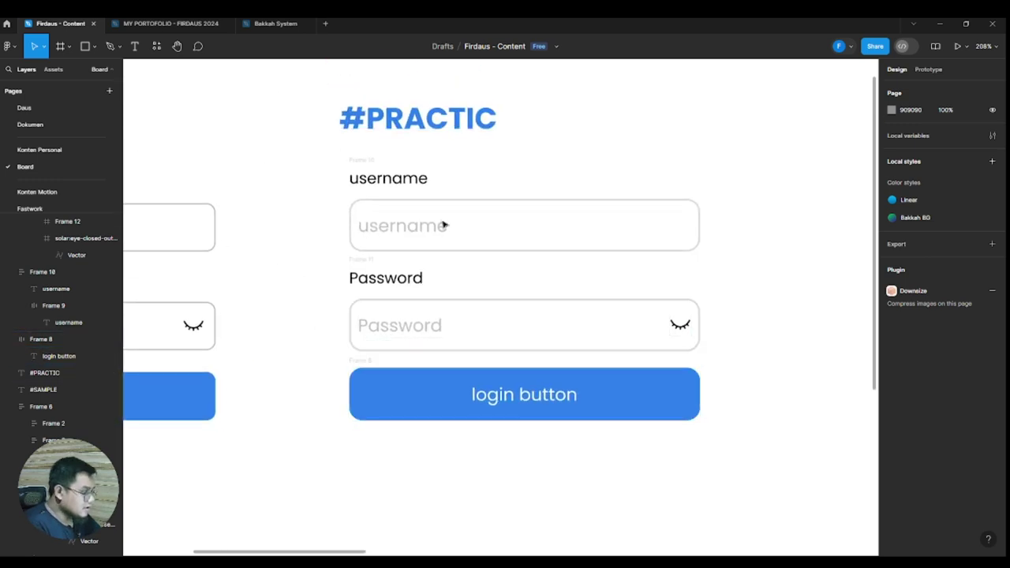
left_click_drag(324, 144, 762, 461)
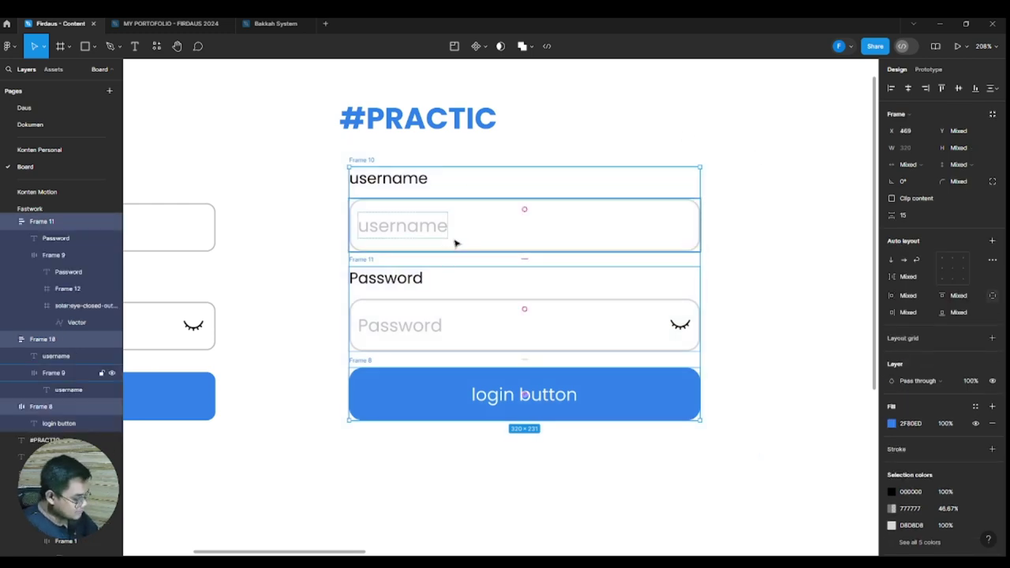
key("shift+a")
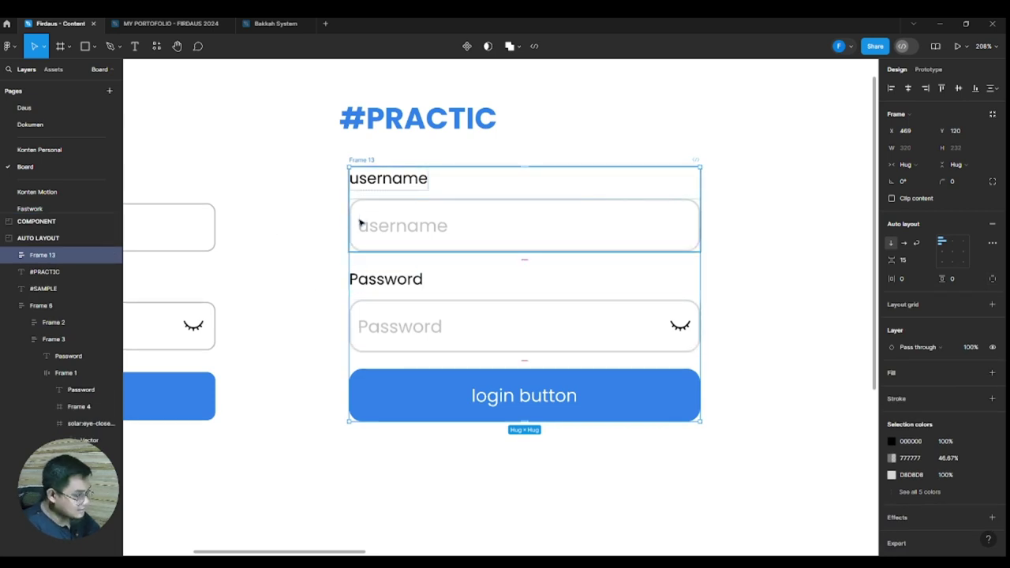
- Expand Frame 13 and select the password and username groups inside it
left_click(658, 284)
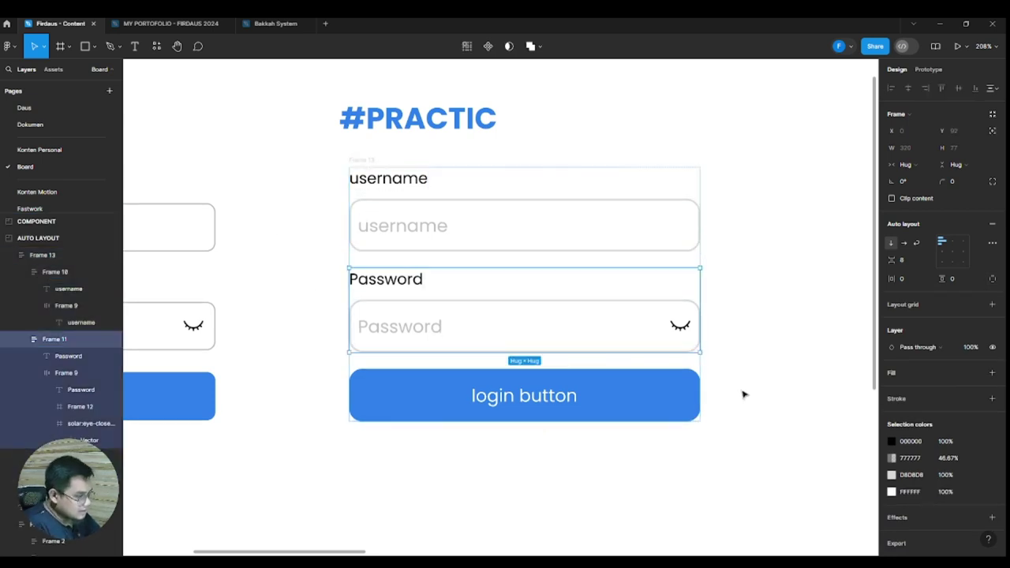
left_click(777, 415)
scroll(428, 331, "right", 3)
left_click(429, 331)
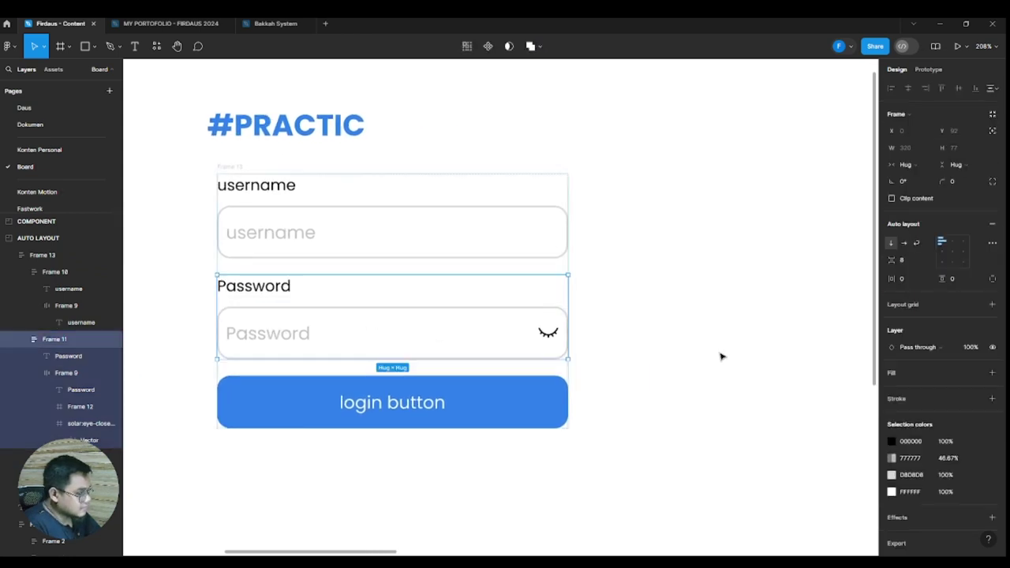
left_click(721, 355)
scroll(514, 258, "left", 2)
scroll(514, 258, "left", 2)
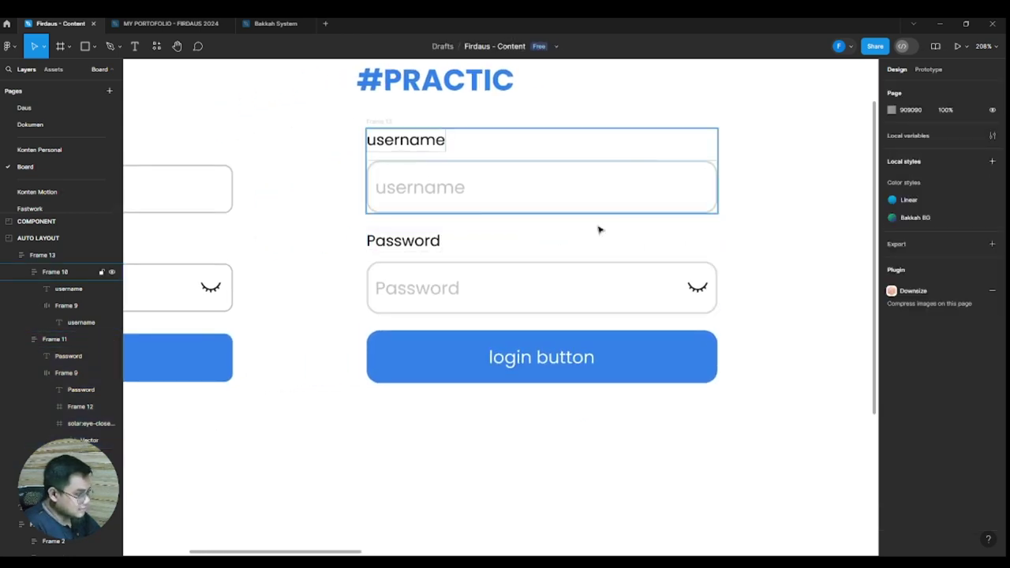
scroll(481, 259, "right", 2)
left_click(400, 223)
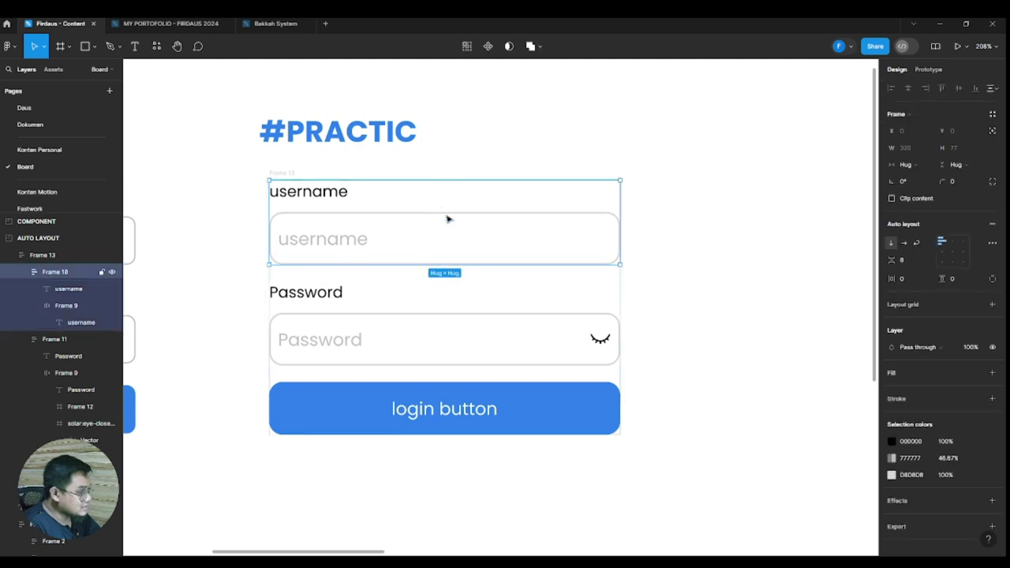
- Move the username field below the password field, undoing the login button move so it stays last
mouse_move(415, 274)
left_mouse_down()
mouse_move(415, 314)
mouse_move(416, 293)
left_mouse_up()
left_click(553, 410)
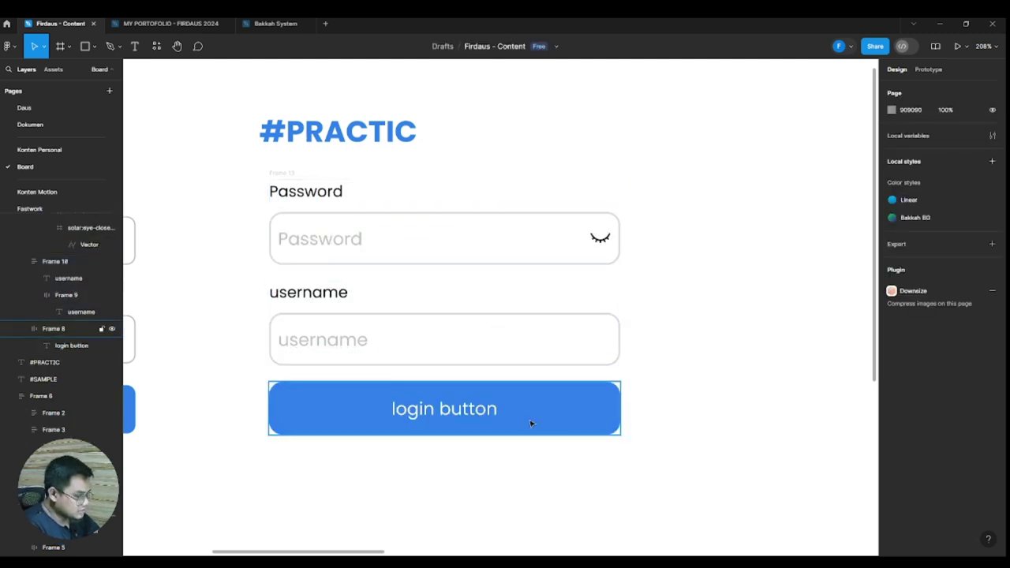
left_click_drag(514, 382, 522, 292)
key("Escape")
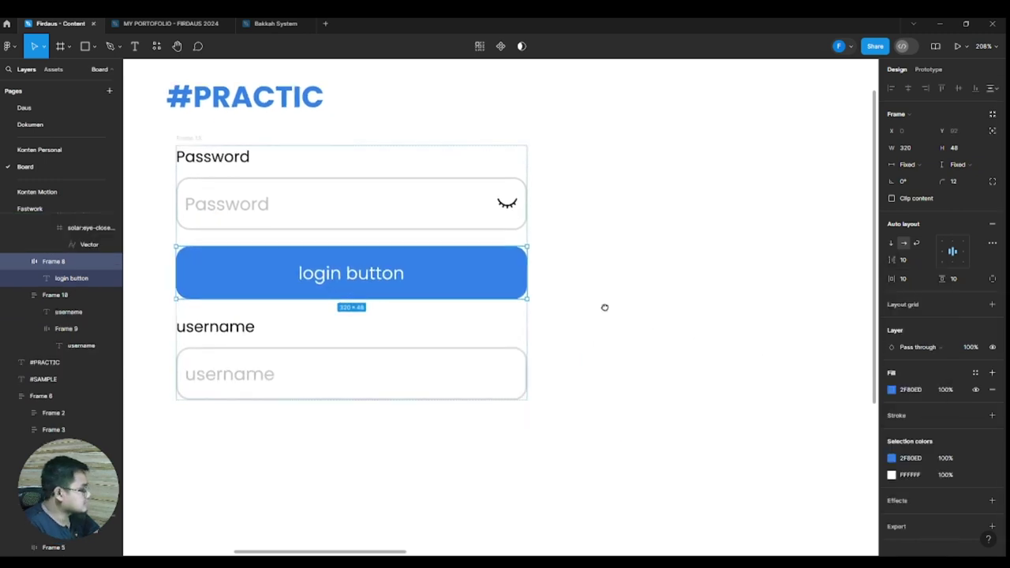
scroll(604, 305, "right", 3)
scroll(604, 305, "down", 1)
key("ctrl+z")
scroll(557, 282, "left", 3)
scroll(557, 281, "down", 1)
scroll(688, 239, "left", 2)
scroll(688, 239, "up", 1)
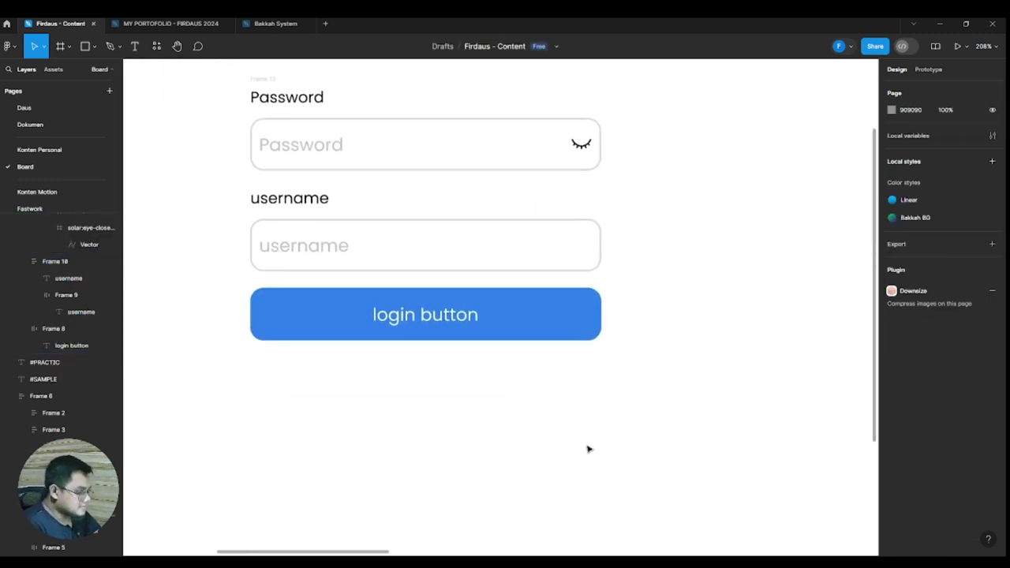